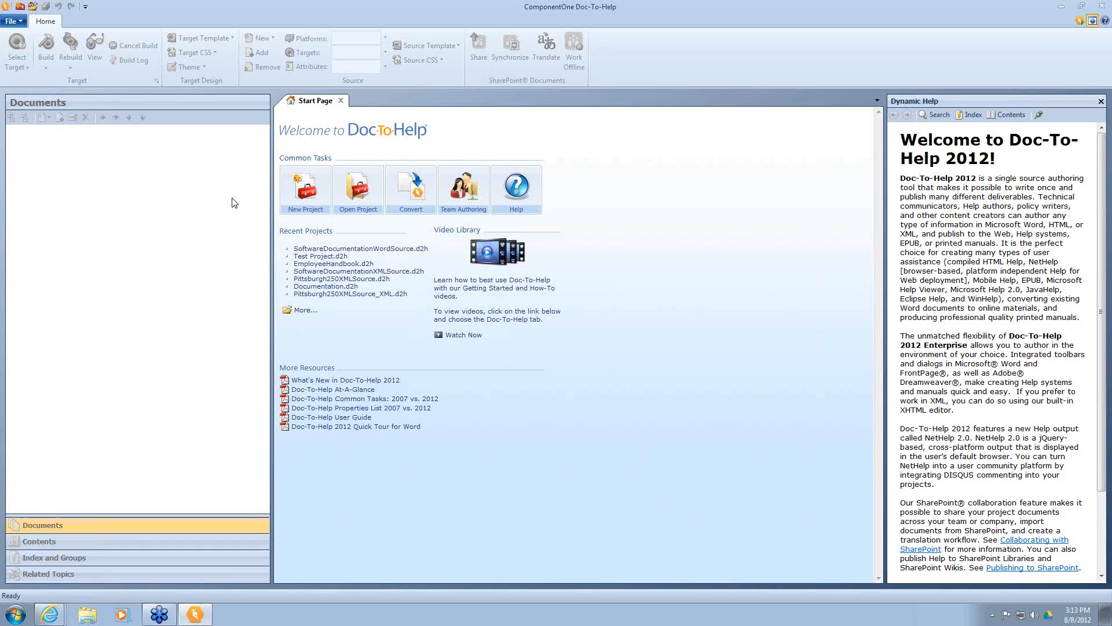
Open the Doc-To-Help User Guide PDF, view its Three Easy Steps to Single Sourcing section from the contents, and close the document.
left_click(315, 418)
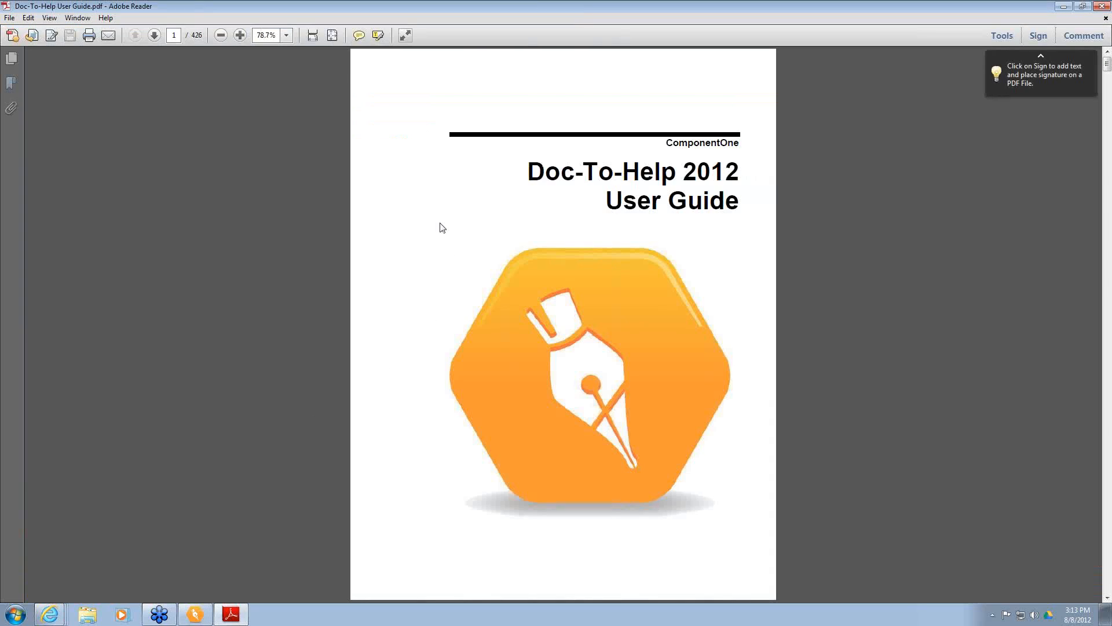
scroll(442, 227, "down", 6)
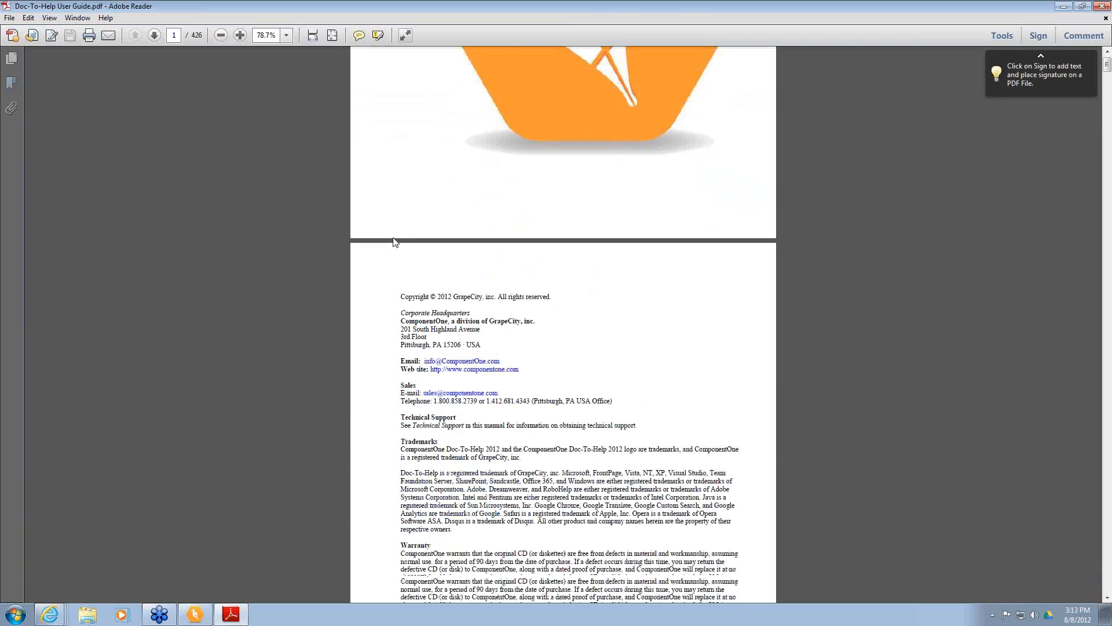
scroll(394, 242, "down", 7)
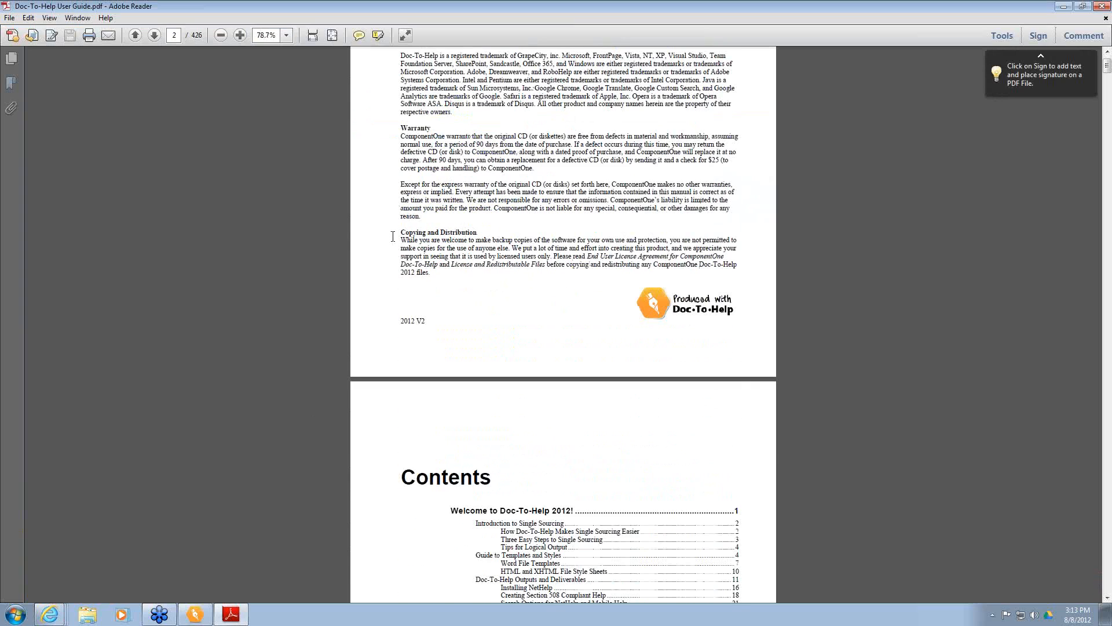
scroll(393, 236, "down", 6)
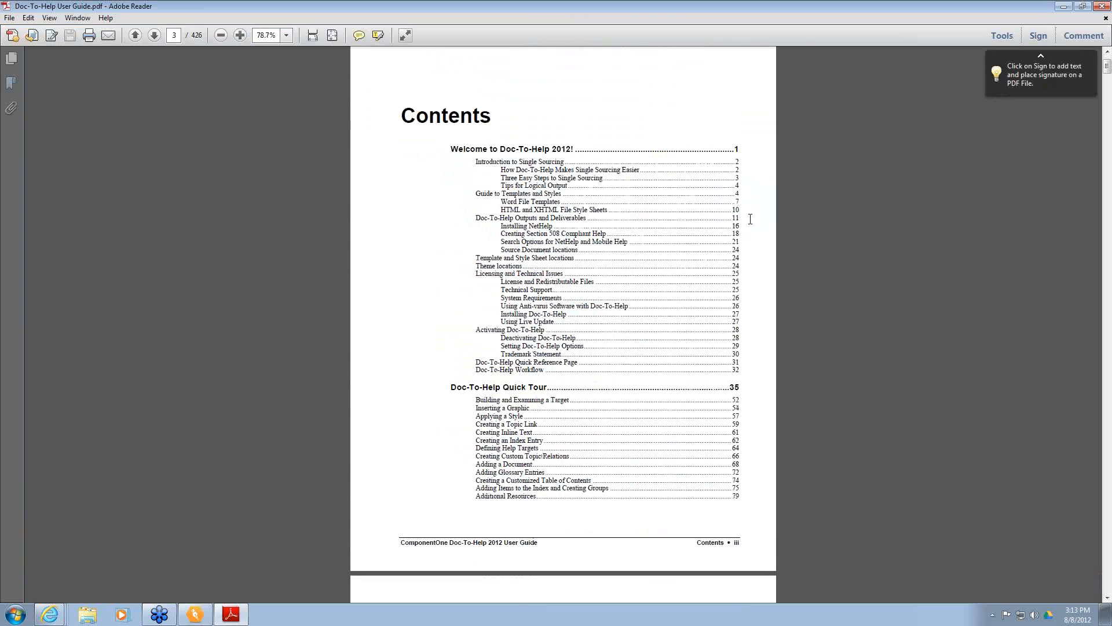
left_click(740, 177)
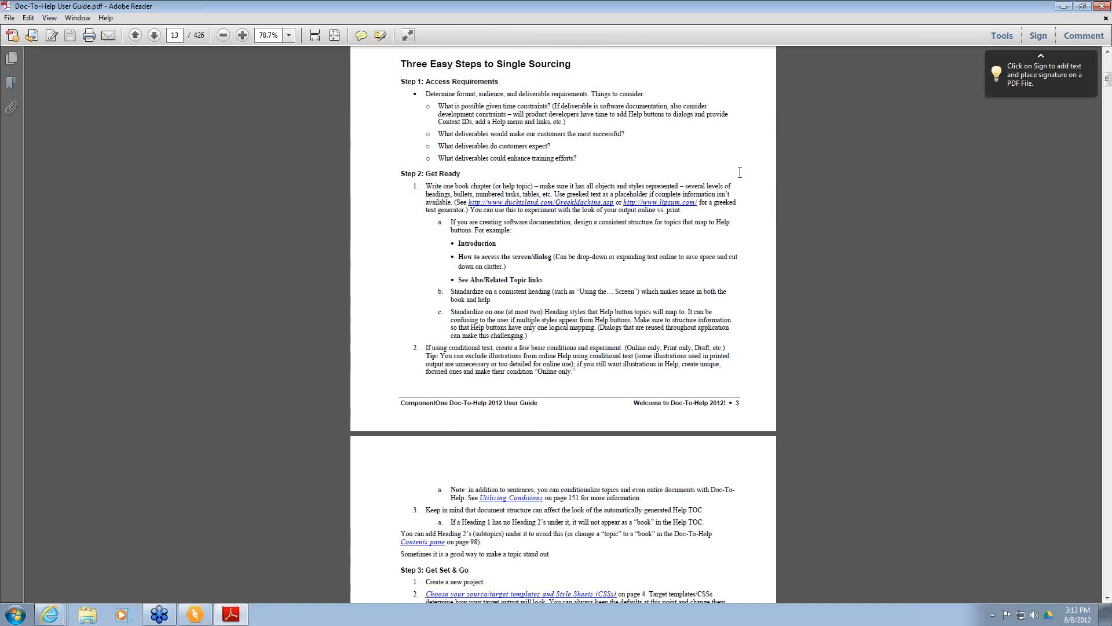
double_click(7, 11)
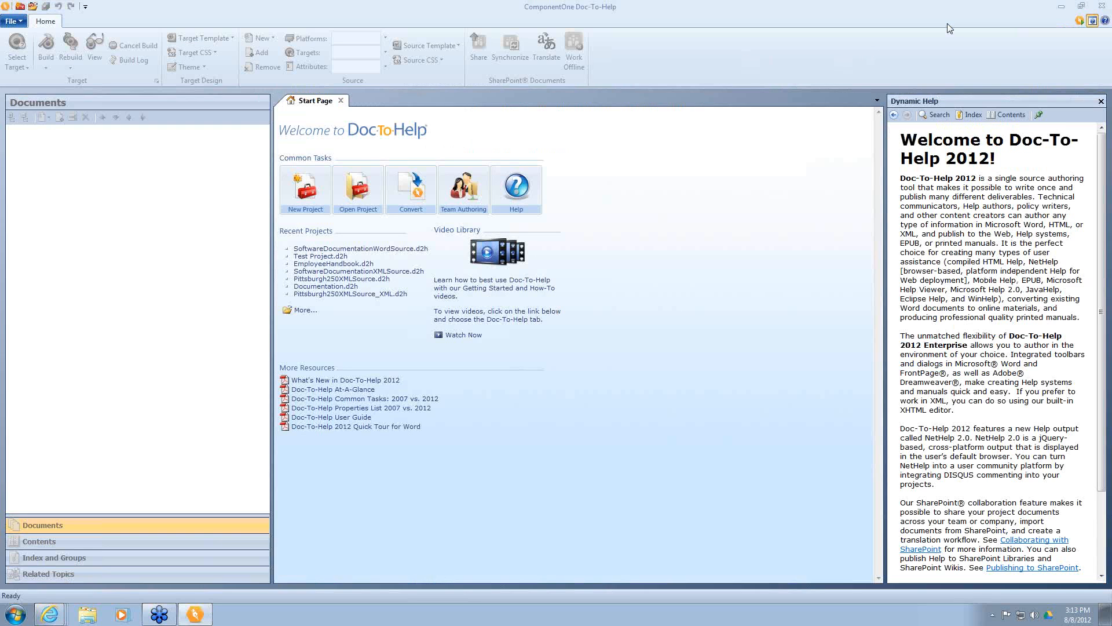
View the Three Easy Steps to Single Sourcing topic in the built-in help, and close the help window.
left_click(1105, 22)
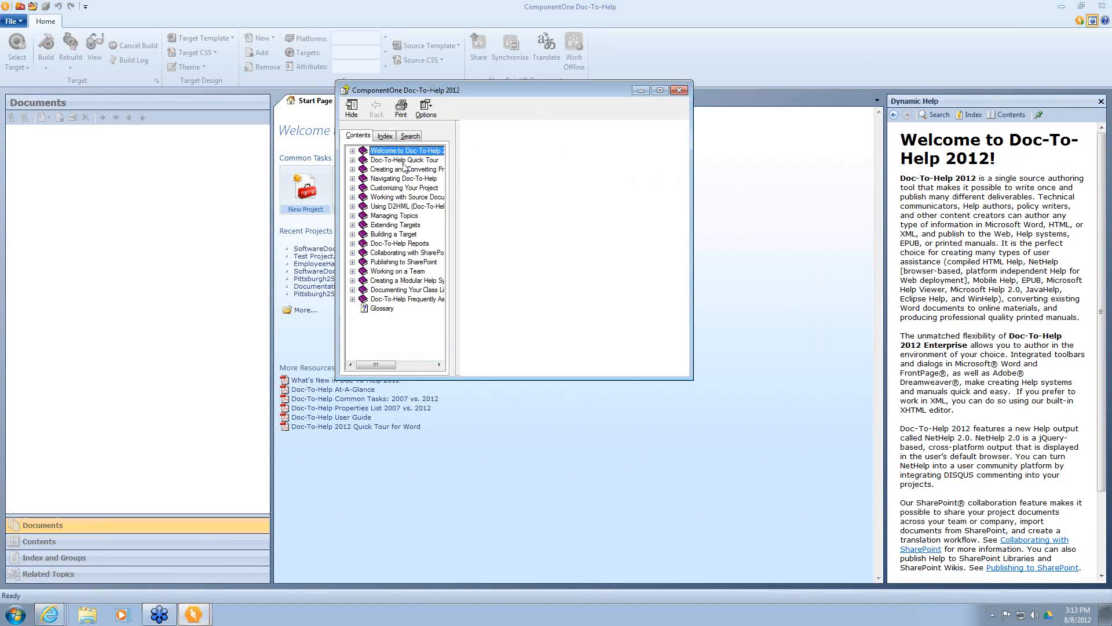
left_click(352, 151)
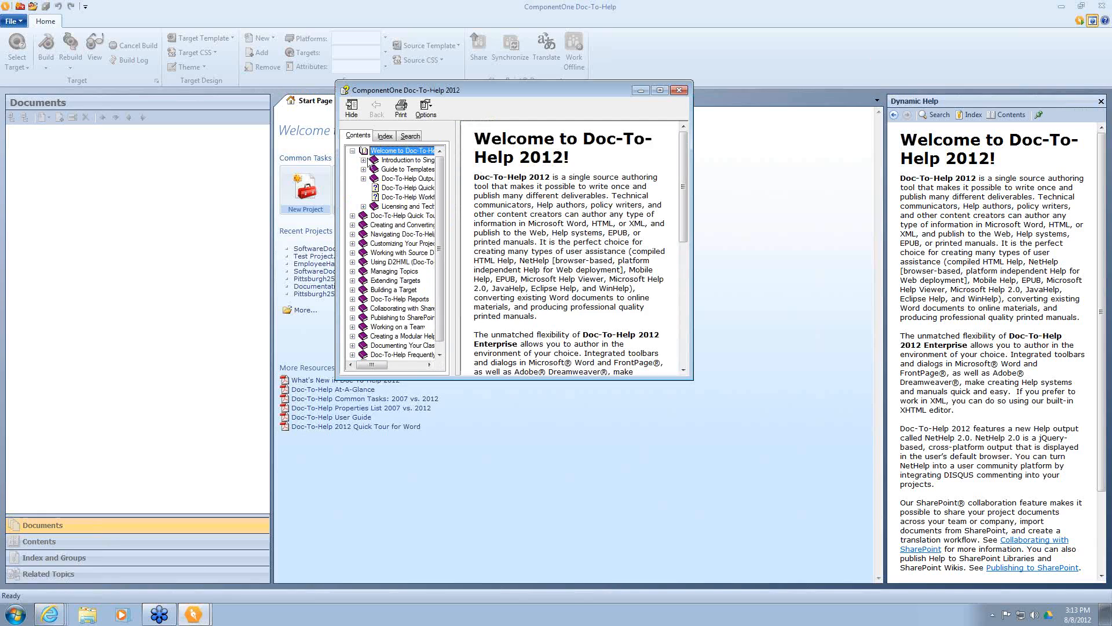
left_click(363, 160)
left_click(402, 179)
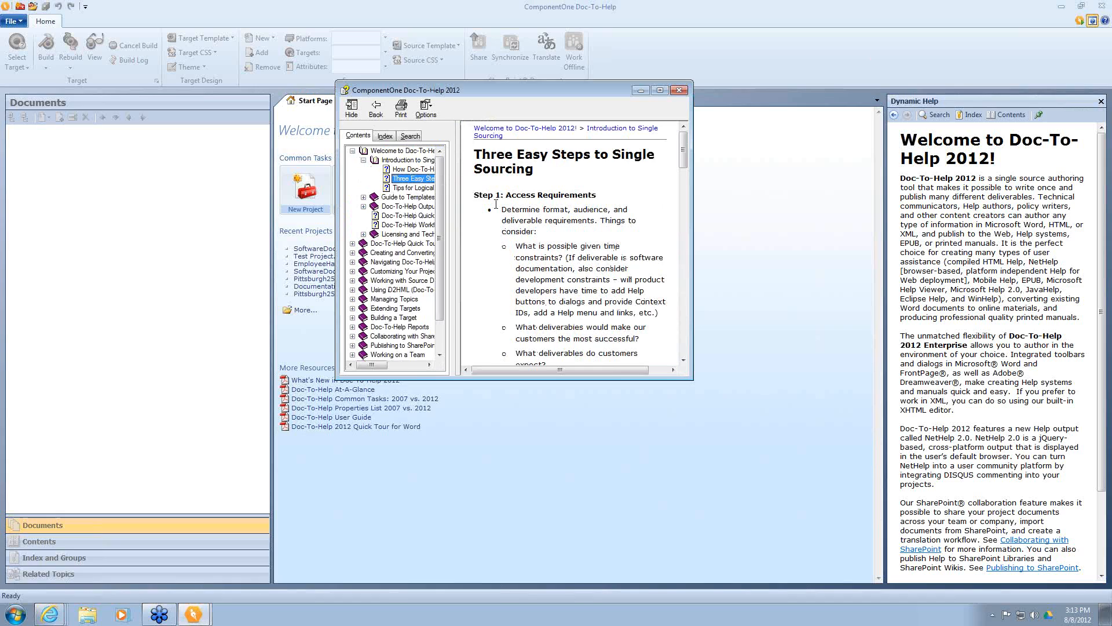
left_click(677, 91)
Switch to the online User Guide in Internet Explorer and open Three Easy Steps to Single Sourcing under Introduction to Single Sourcing.
mouse_move(65, 614)
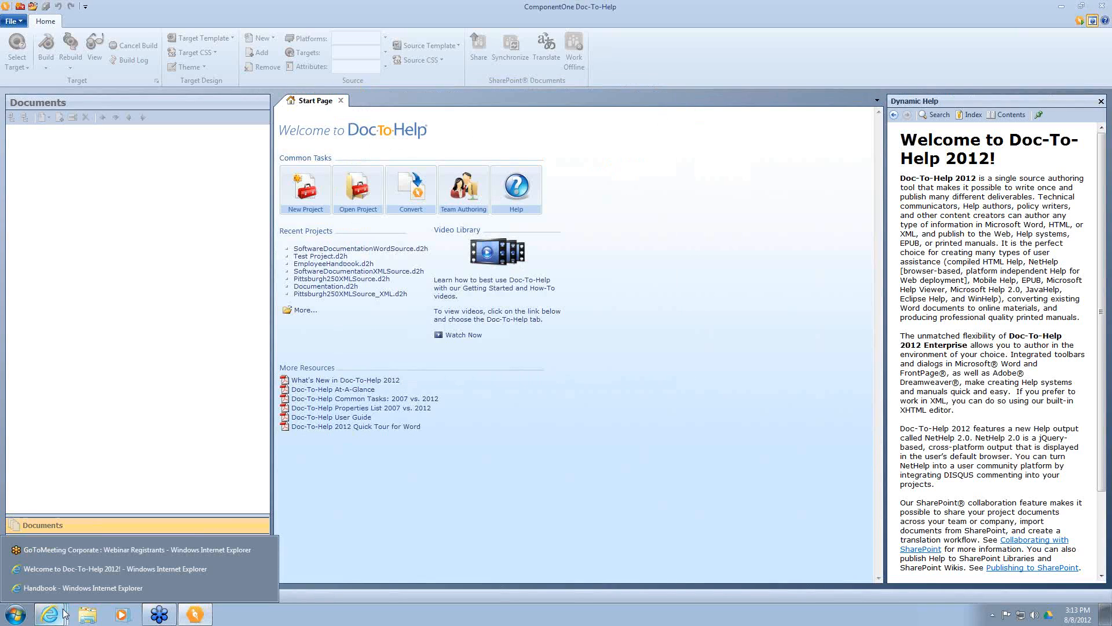
left_click(97, 568)
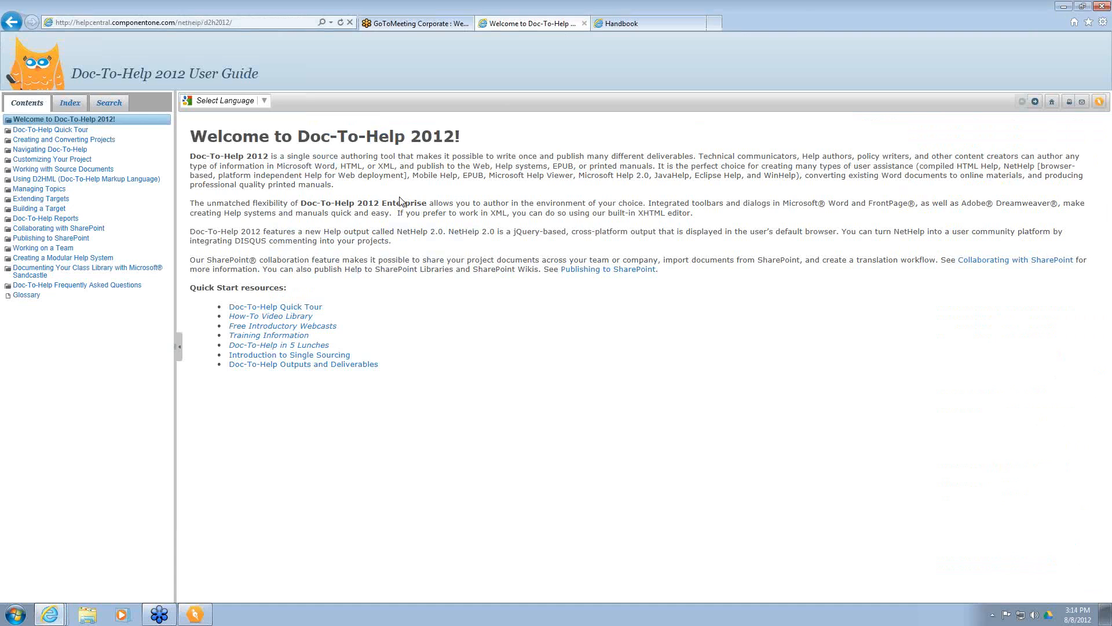
left_click(57, 121)
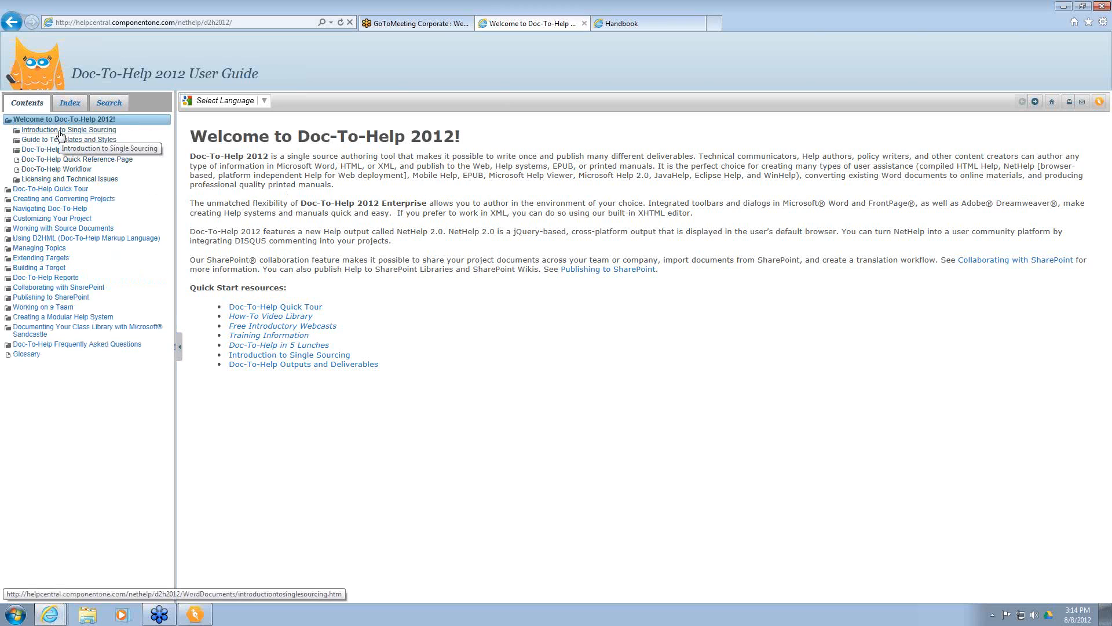
left_click(58, 130)
left_click(61, 158)
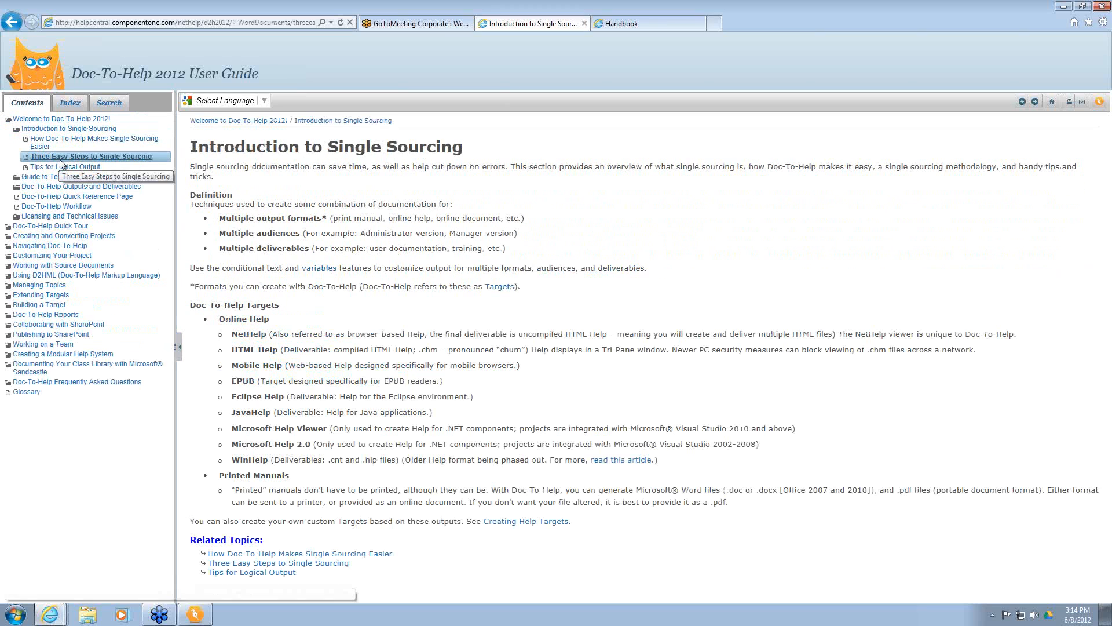
Highlight the online topic's text from its heading into Step 3, and show the guide's search page.
left_click_drag(194, 159, 292, 249)
left_click(292, 249)
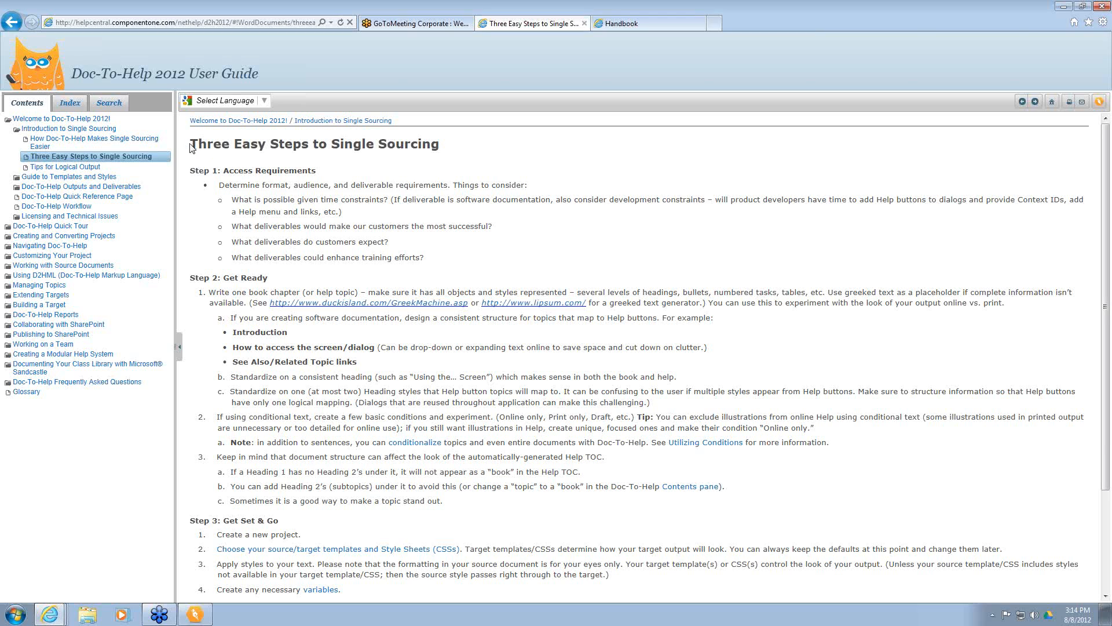
left_click_drag(193, 146, 630, 581)
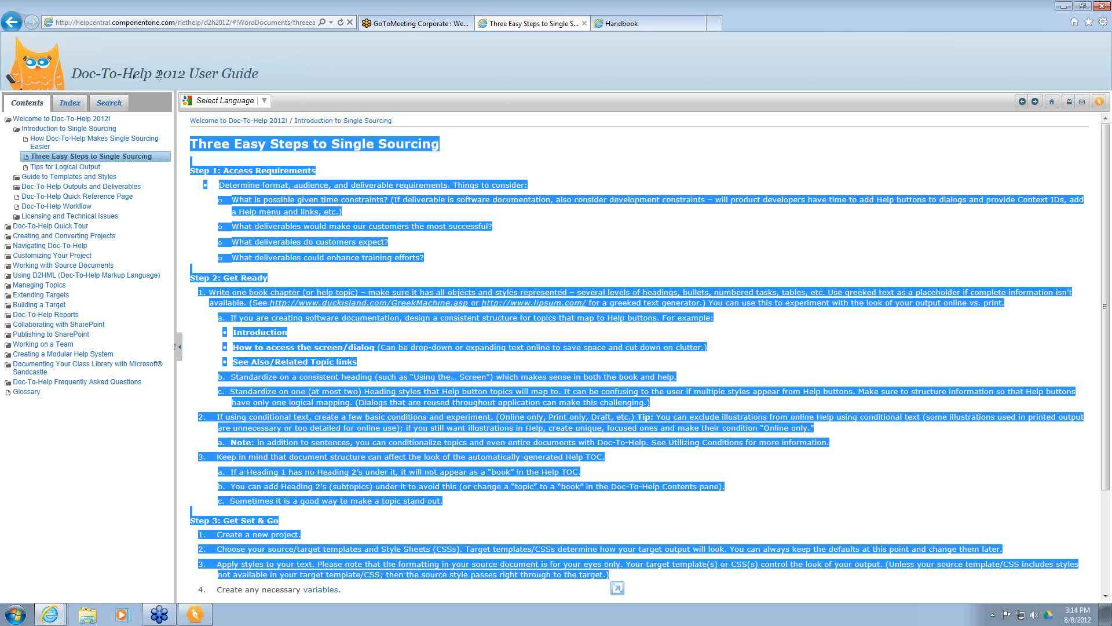
left_click(70, 106)
left_click(106, 102)
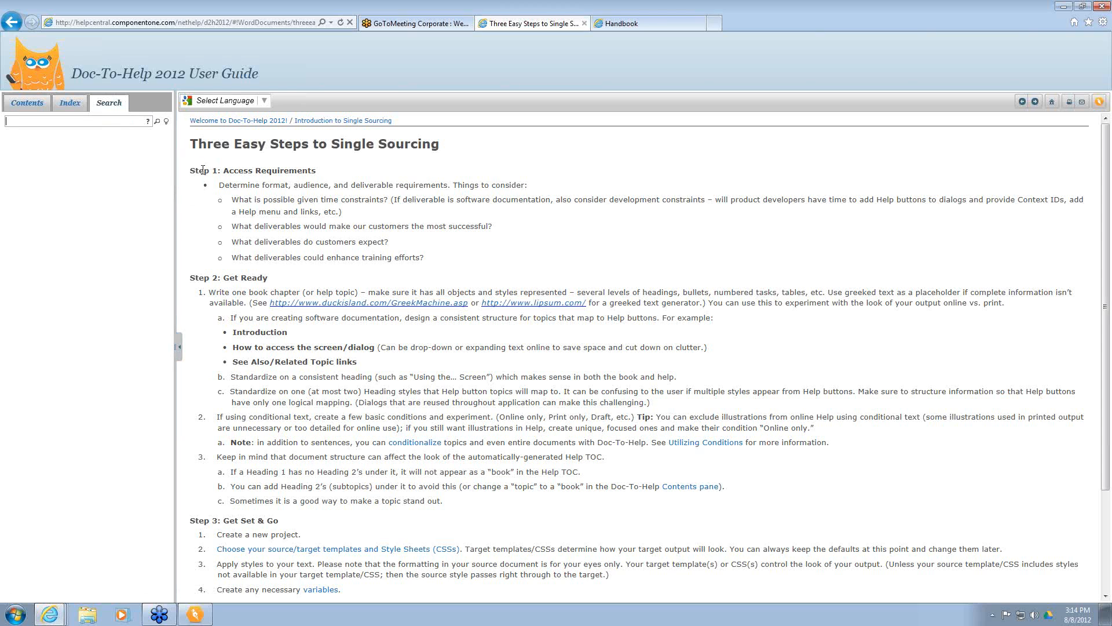
Return to Doc-To-Help, reopen the built-in help at Three Easy Steps to Single Sourcing, and highlight the topic's visible text.
left_click(193, 615)
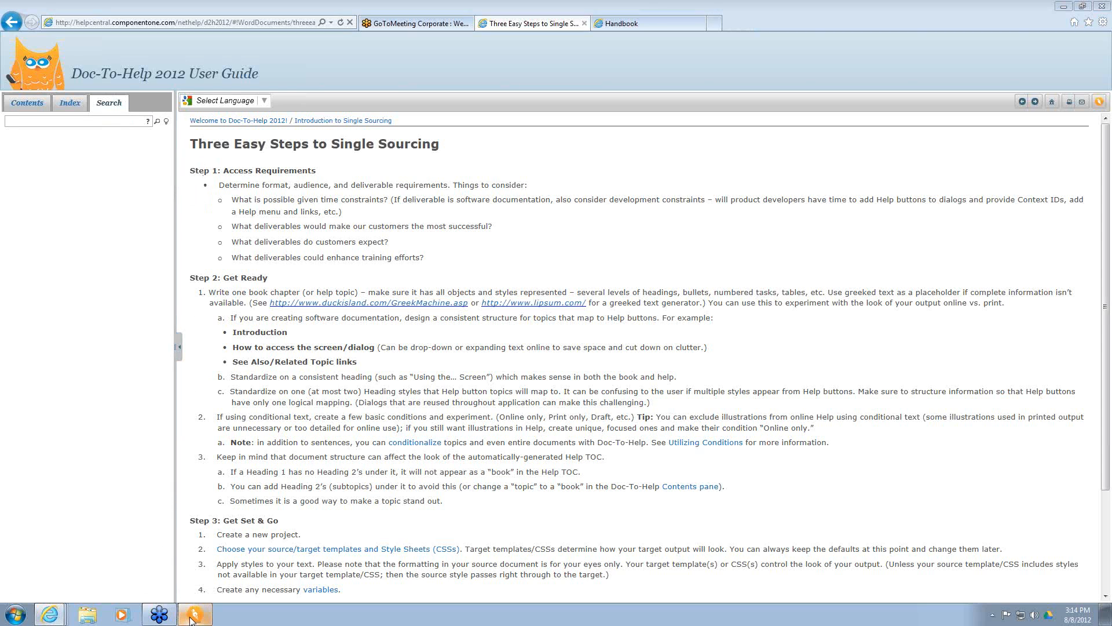
left_click(1104, 21)
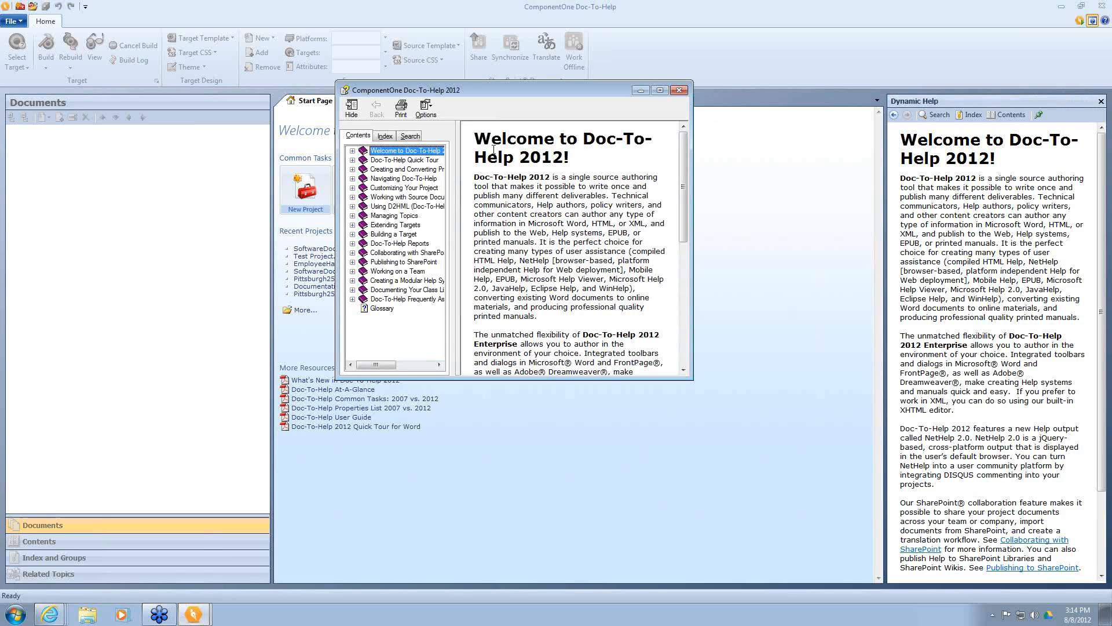
left_click(352, 151)
left_click(363, 161)
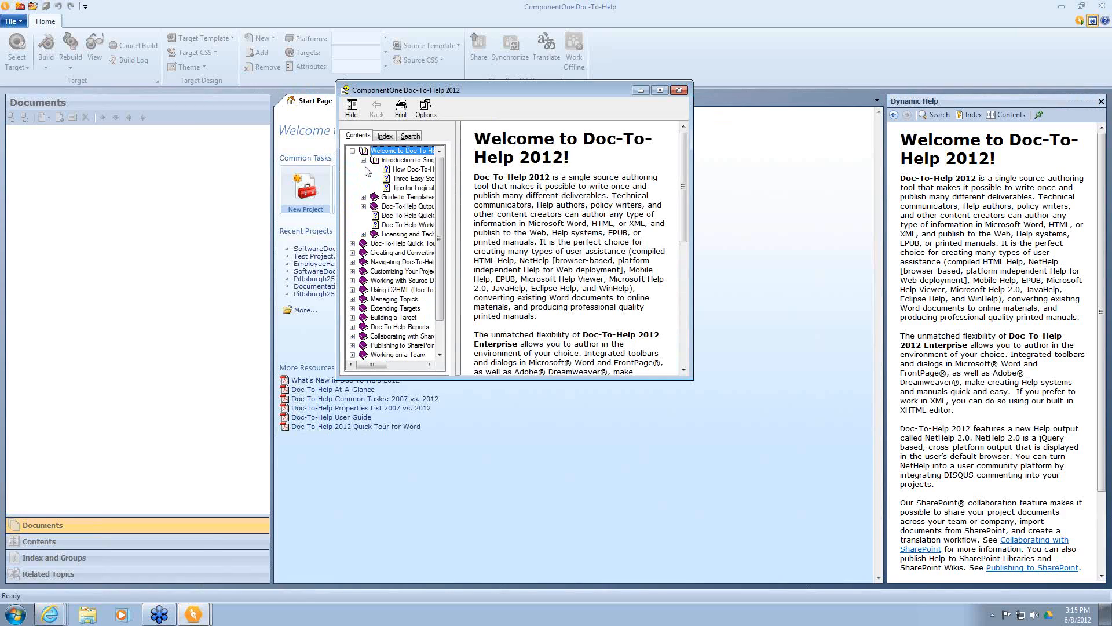
left_click(408, 179)
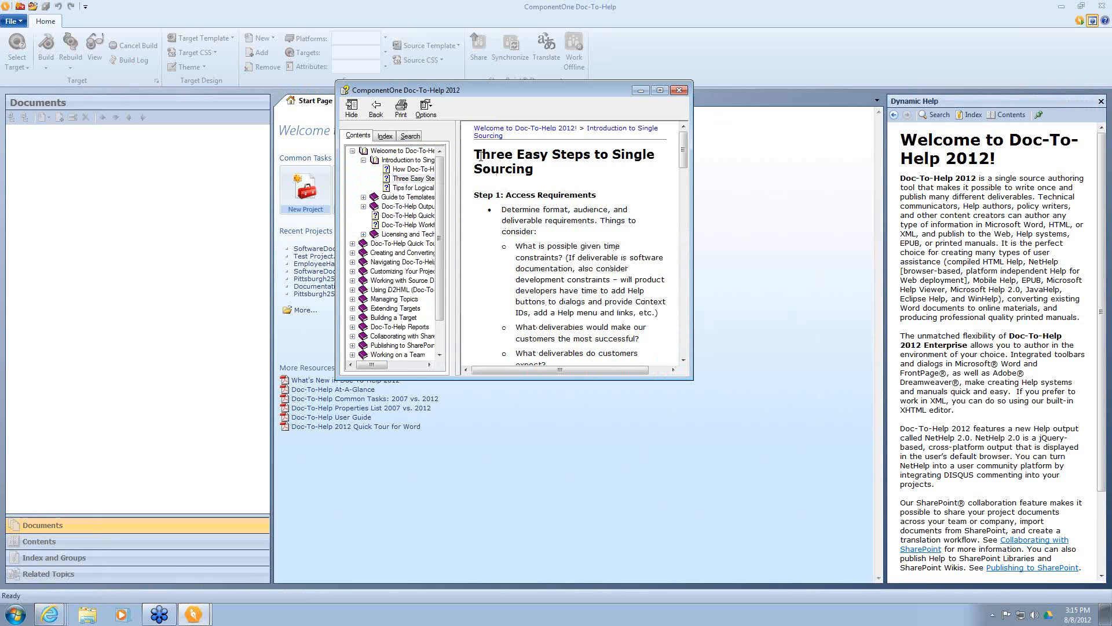
left_click_drag(475, 154, 649, 356)
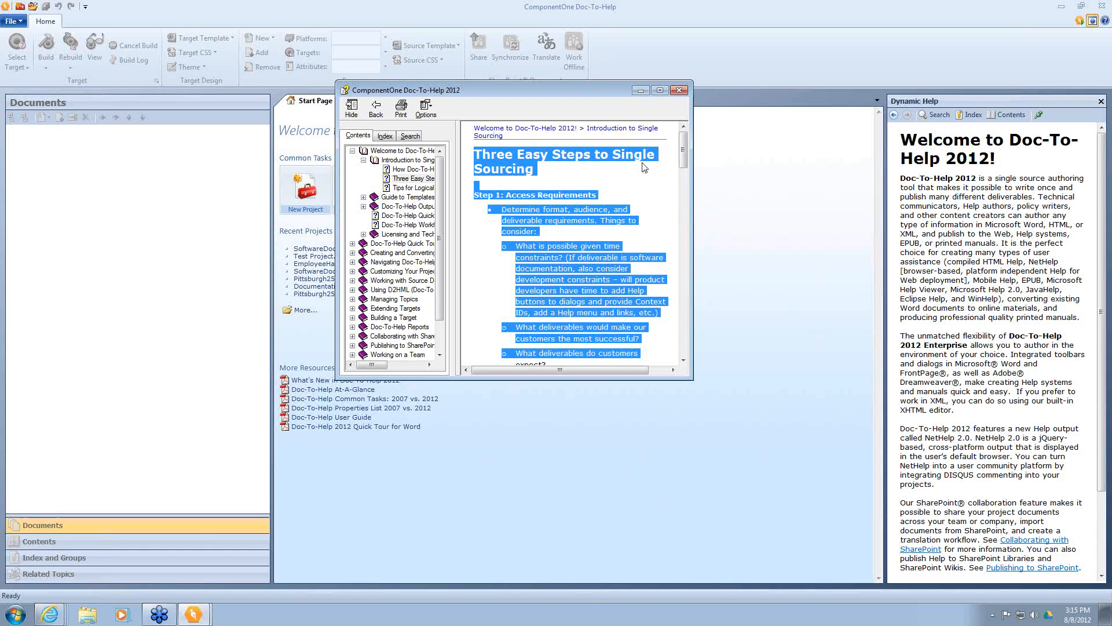
Review the Guide to Templates and Styles help topic down to its end, highlight its text, and close the help window.
left_click(415, 195)
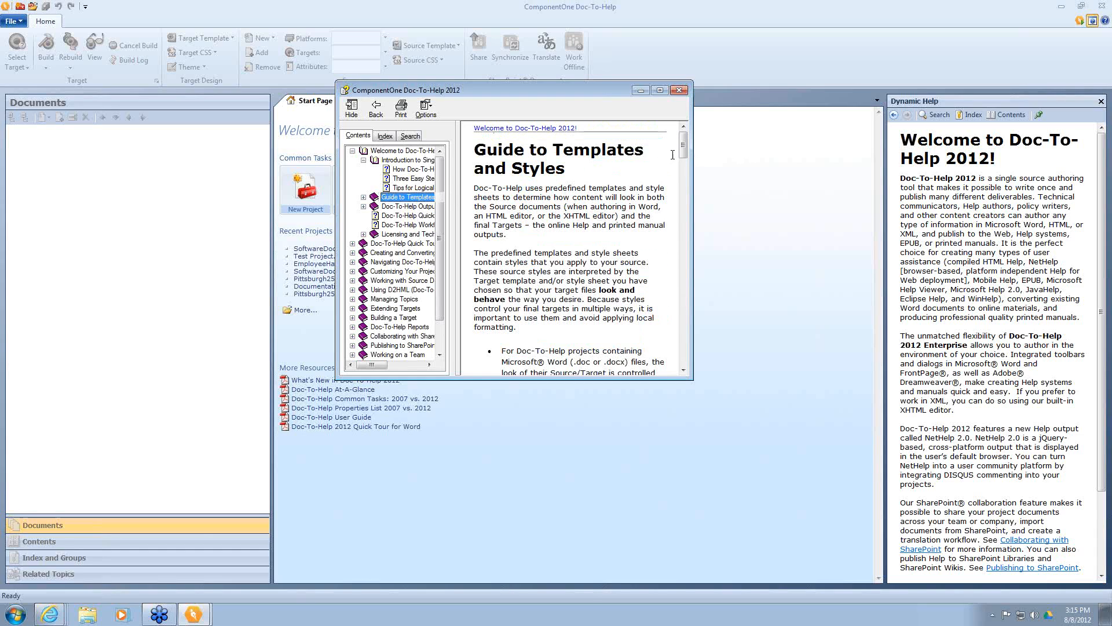
left_click_drag(687, 152, 676, 355)
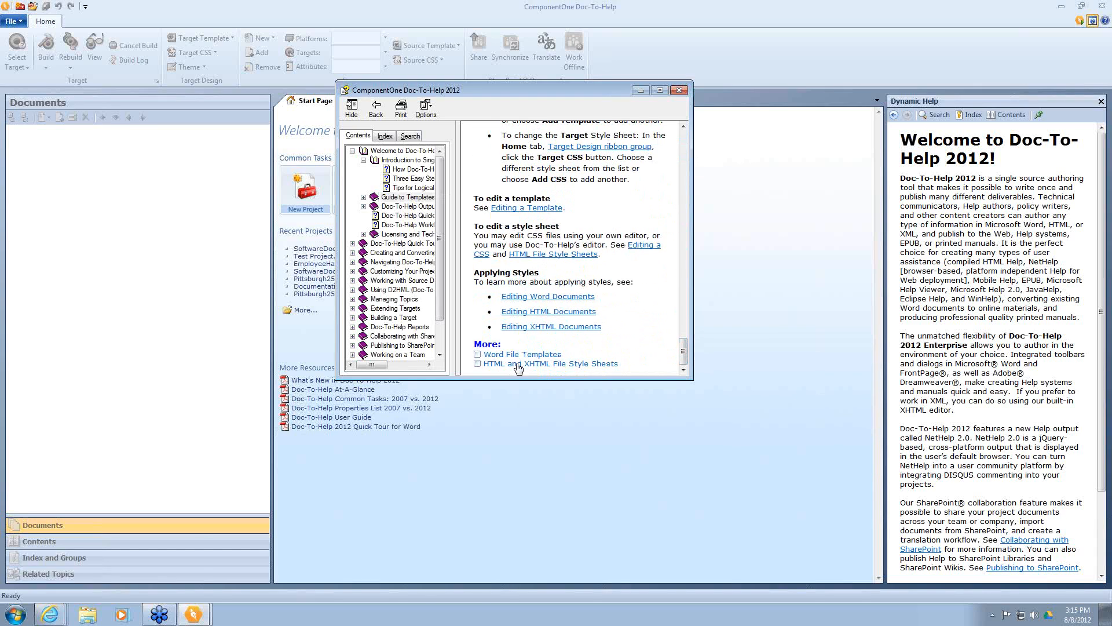
left_click_drag(625, 323, 512, 151)
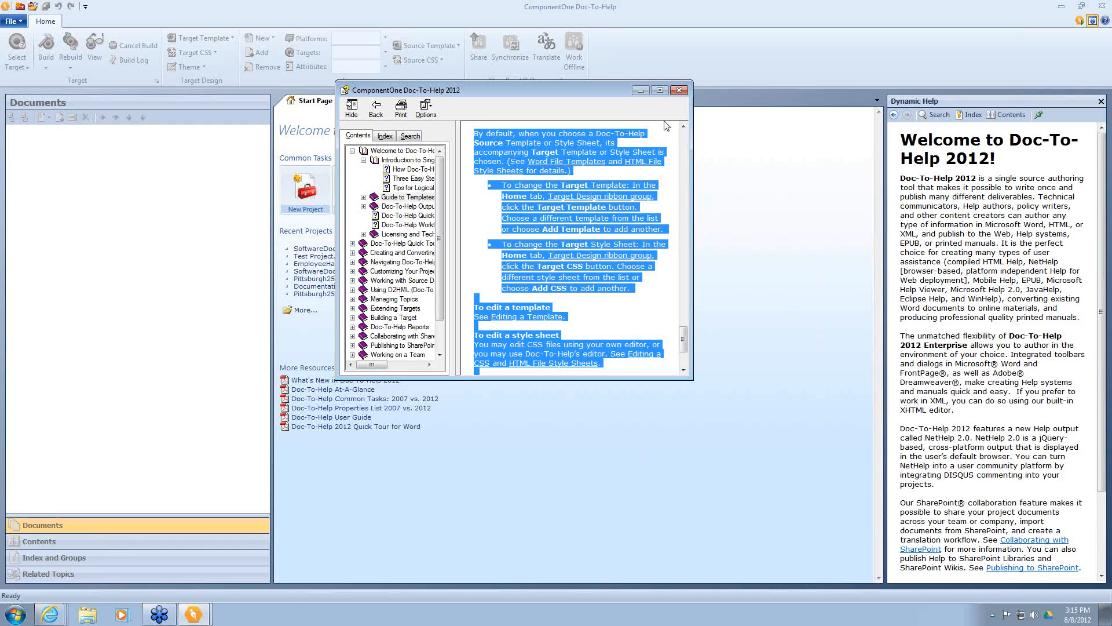
left_click(680, 91)
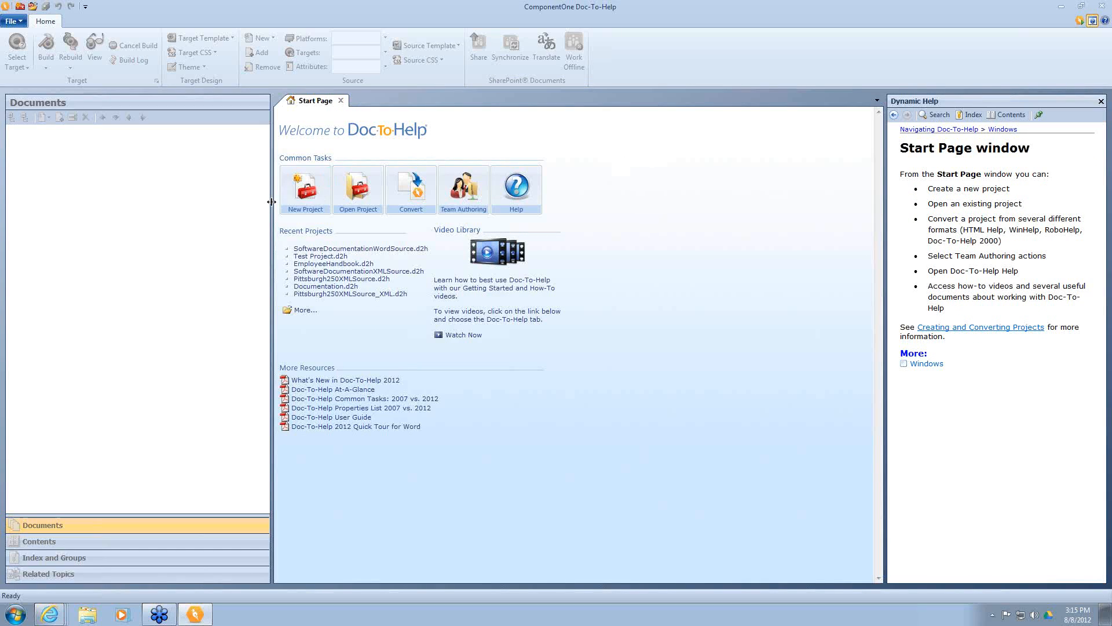
Start a new project named My Documentation in the default location.
left_click(302, 201)
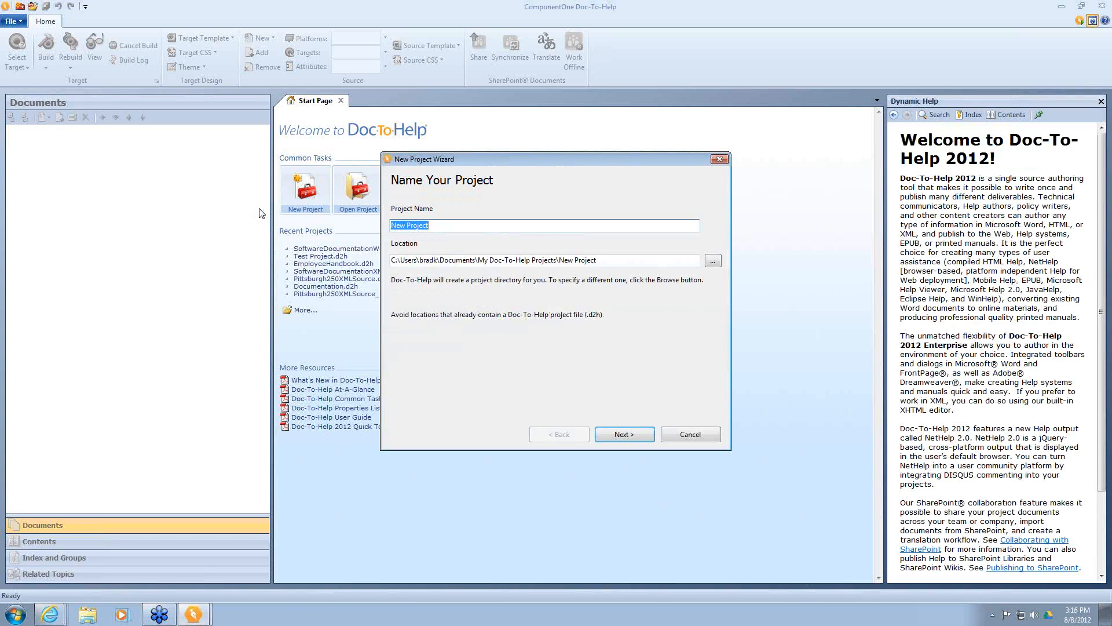
type("My Do")
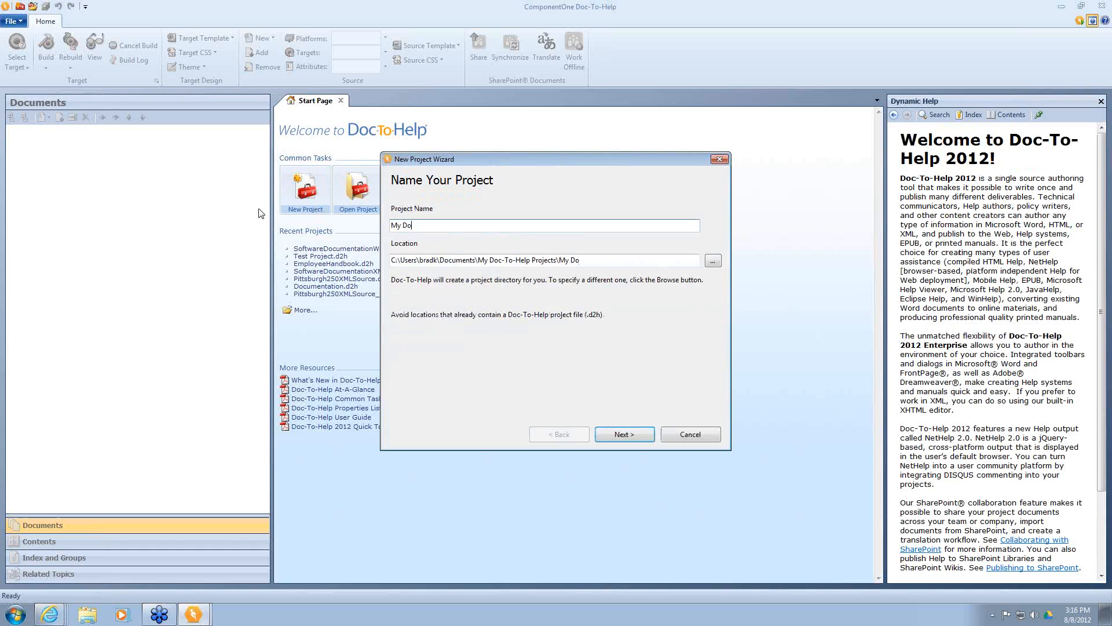
type("cumentation")
left_click(619, 435)
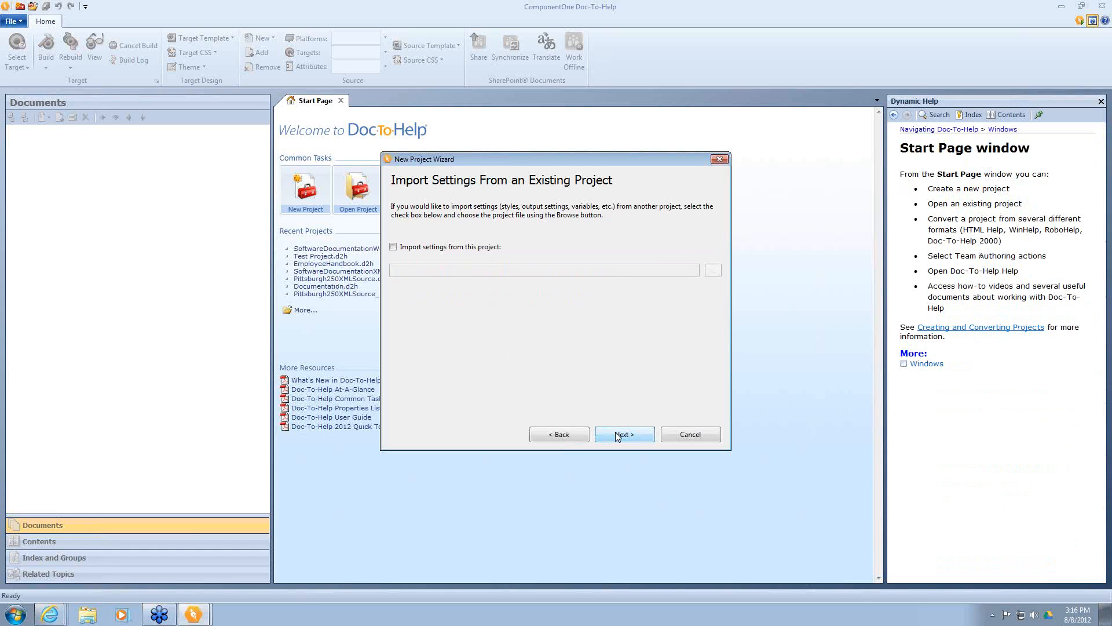
Skip importing project settings and accept English (United States), the full set of styles, and the Normal 8.5" x 11" Template (no left indent).
left_click(619, 435)
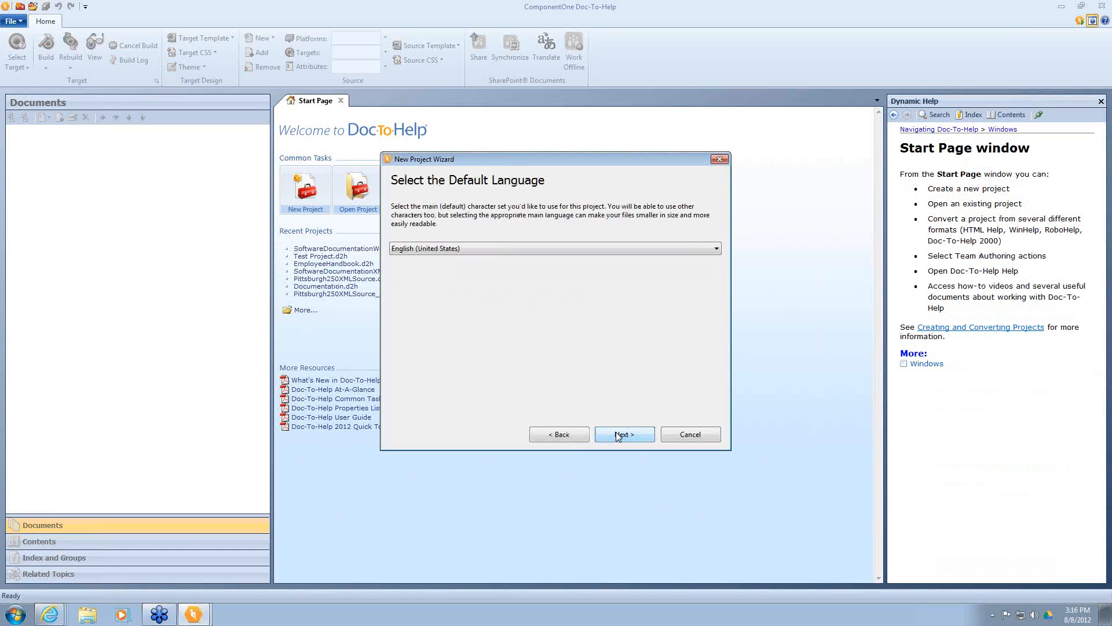
left_click(618, 435)
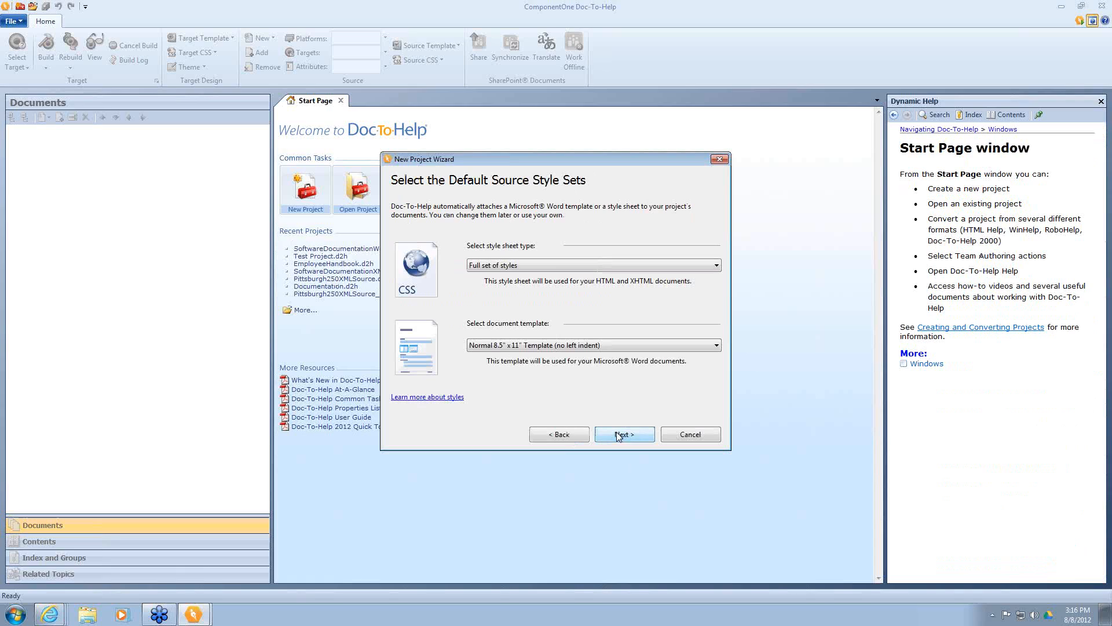
left_click(619, 435)
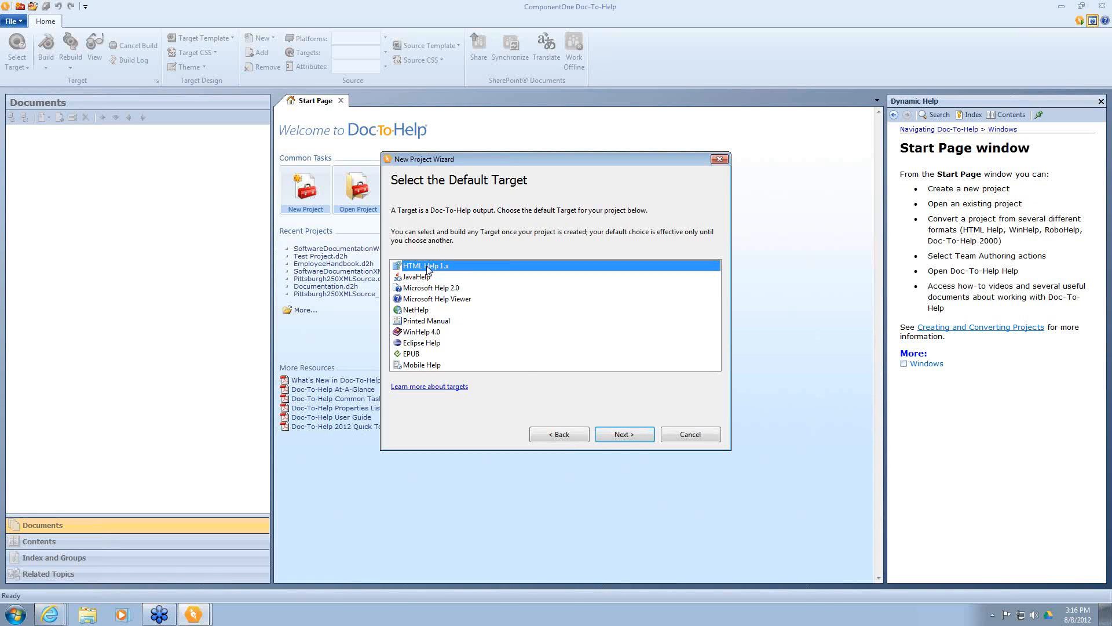
Set NetHelp as the default target, choose to import existing files as source content, and finish creating the project.
left_click(420, 311)
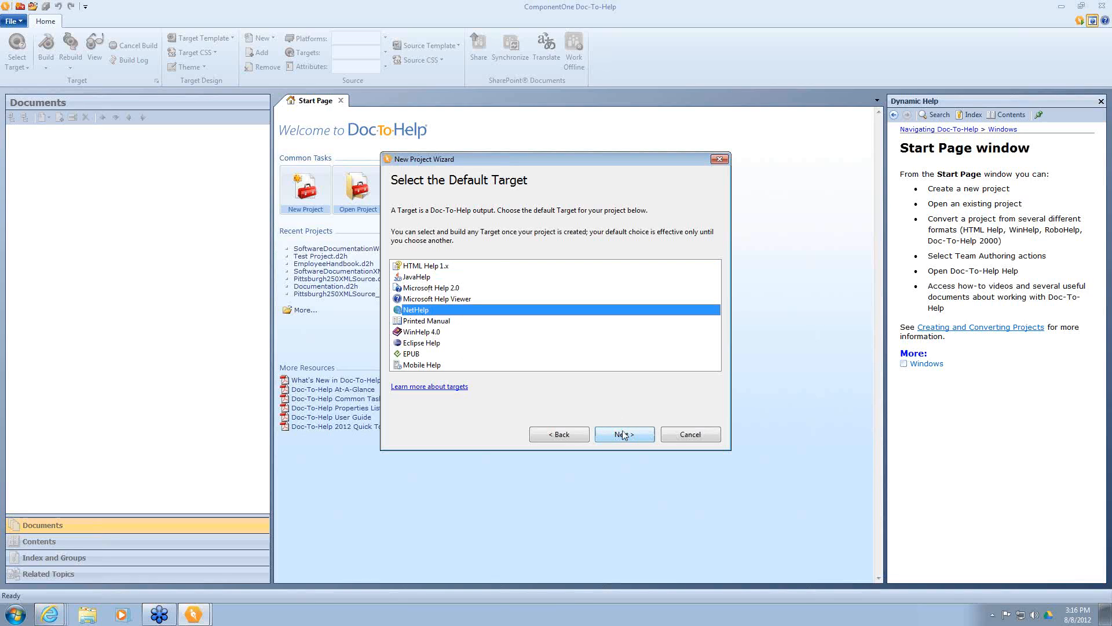
left_click(623, 435)
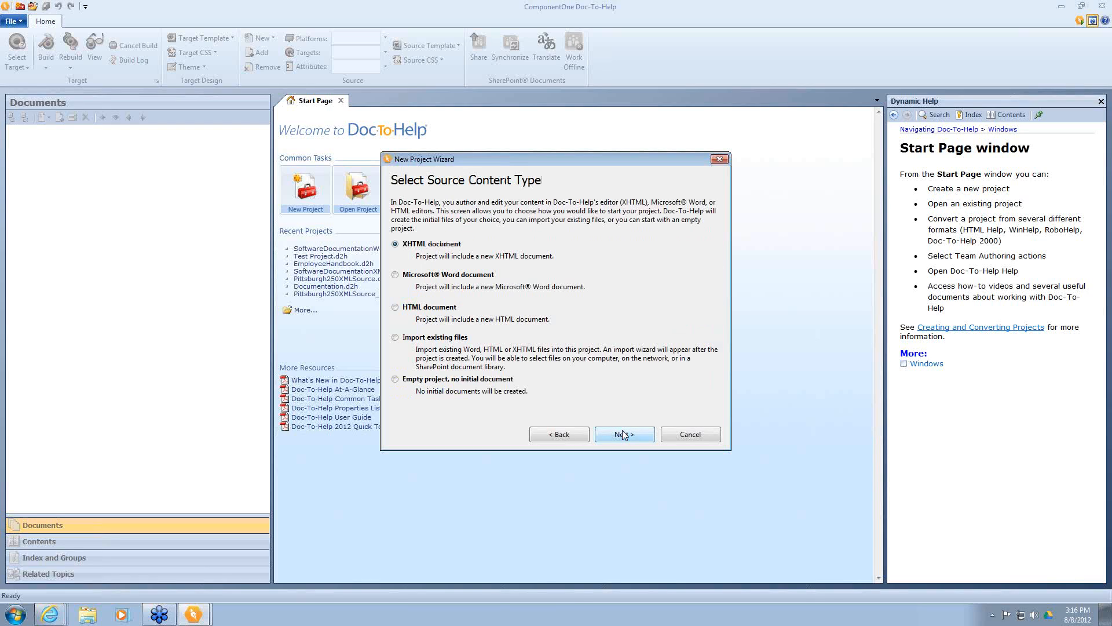
left_click(436, 340)
left_click(618, 436)
left_click(619, 436)
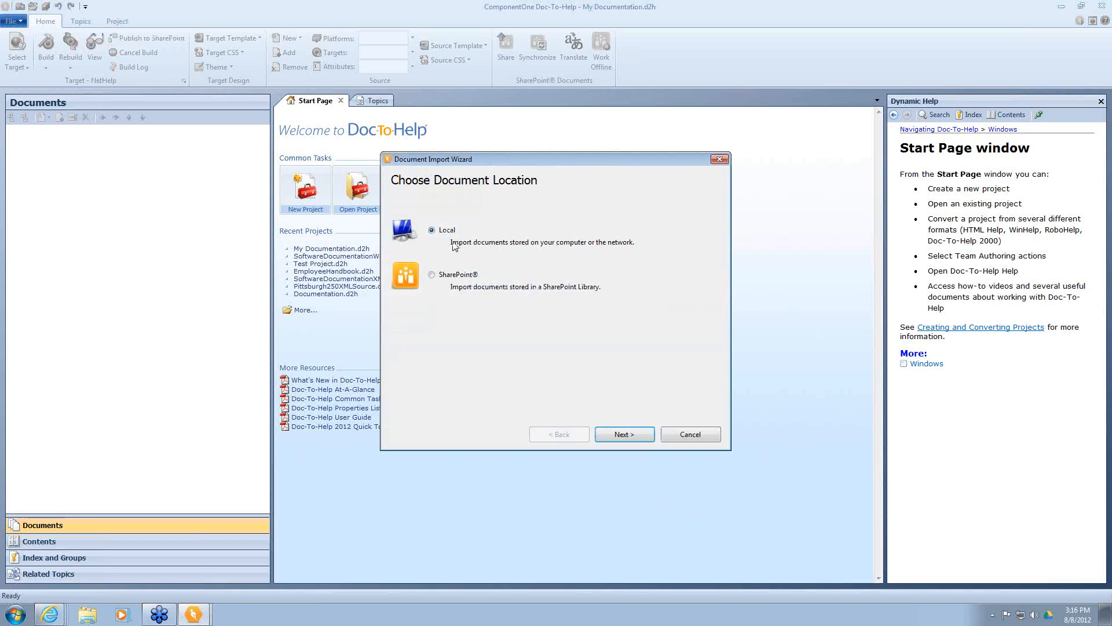
left_click(432, 276)
left_click(623, 434)
double_click(470, 211)
left_click(469, 210)
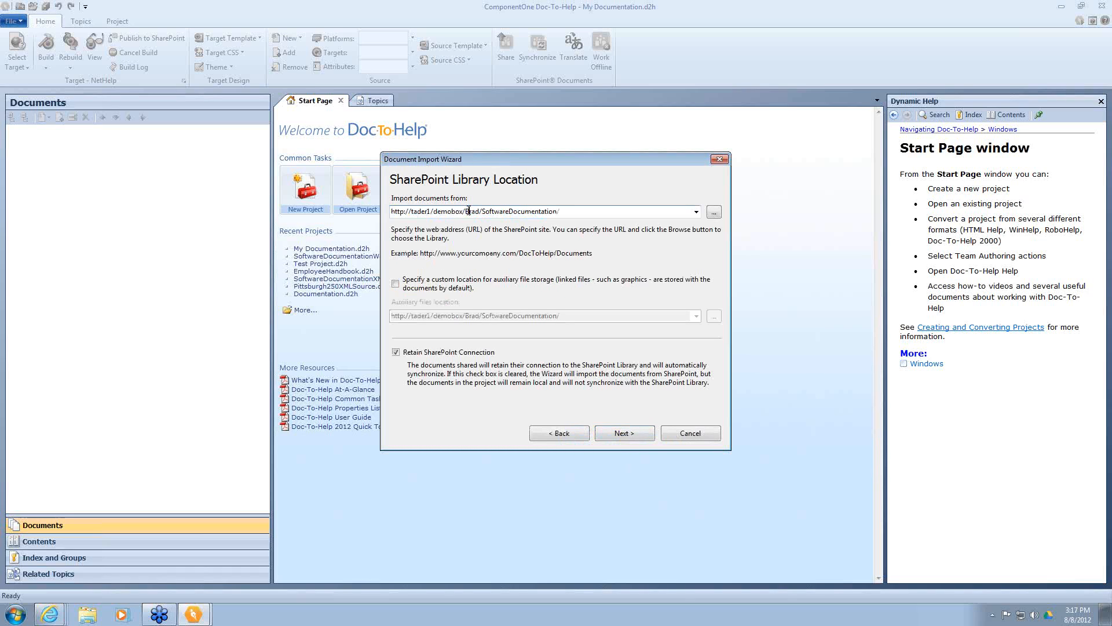
left_click_drag(463, 211, 565, 223)
key("BackSpace")
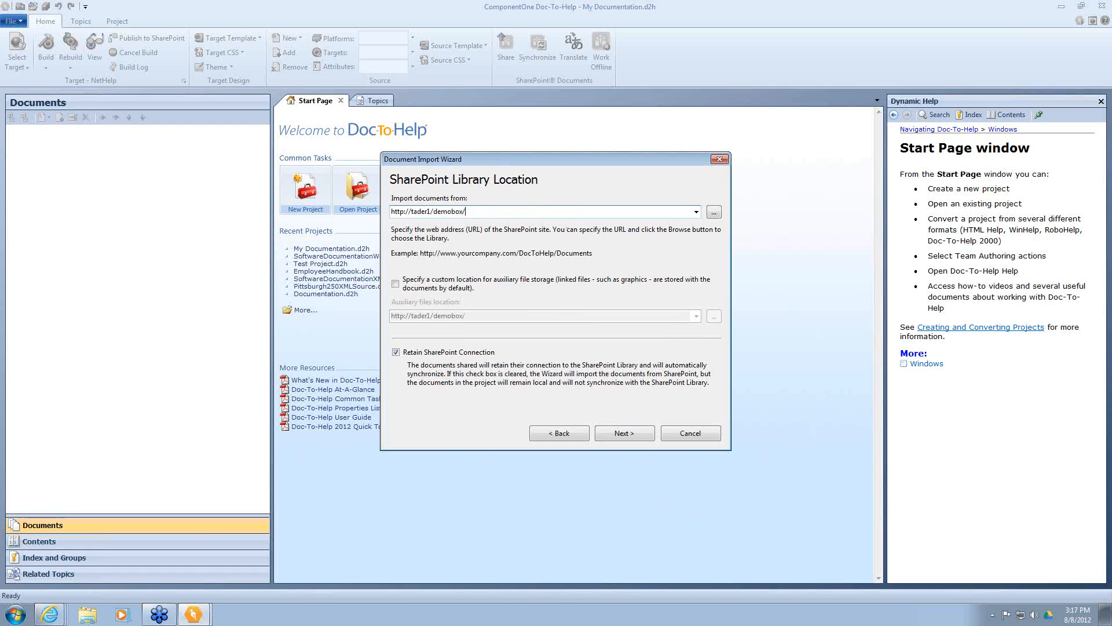
Browse the server's first subsite, choose the SoftwareDocumentation library as the import location, and continue with the SharePoint connection retained.
left_click(714, 212)
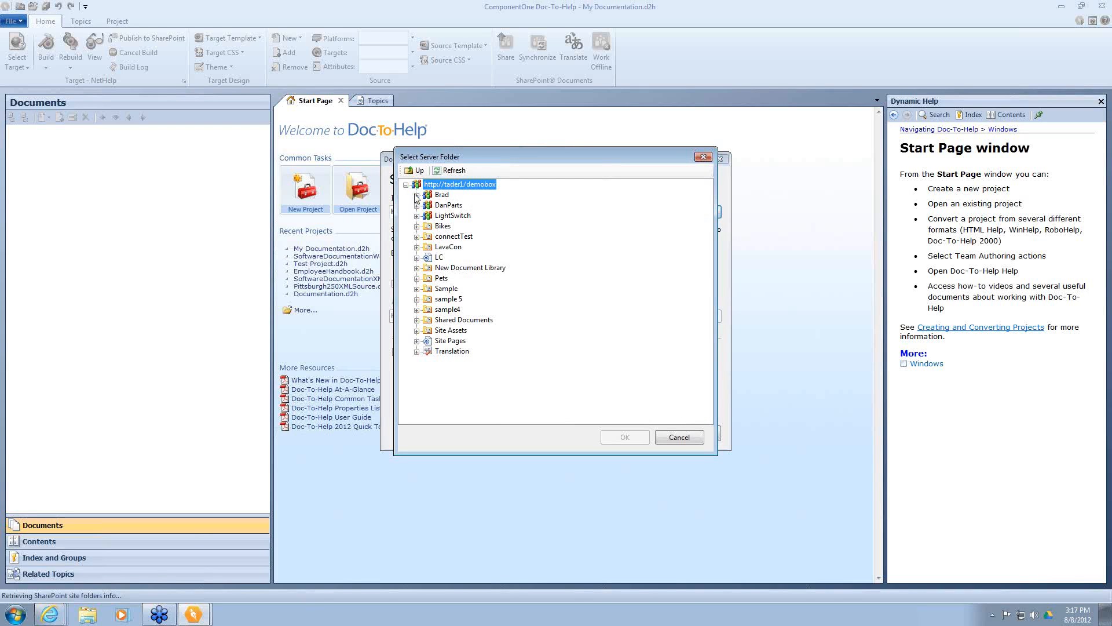
left_click(416, 195)
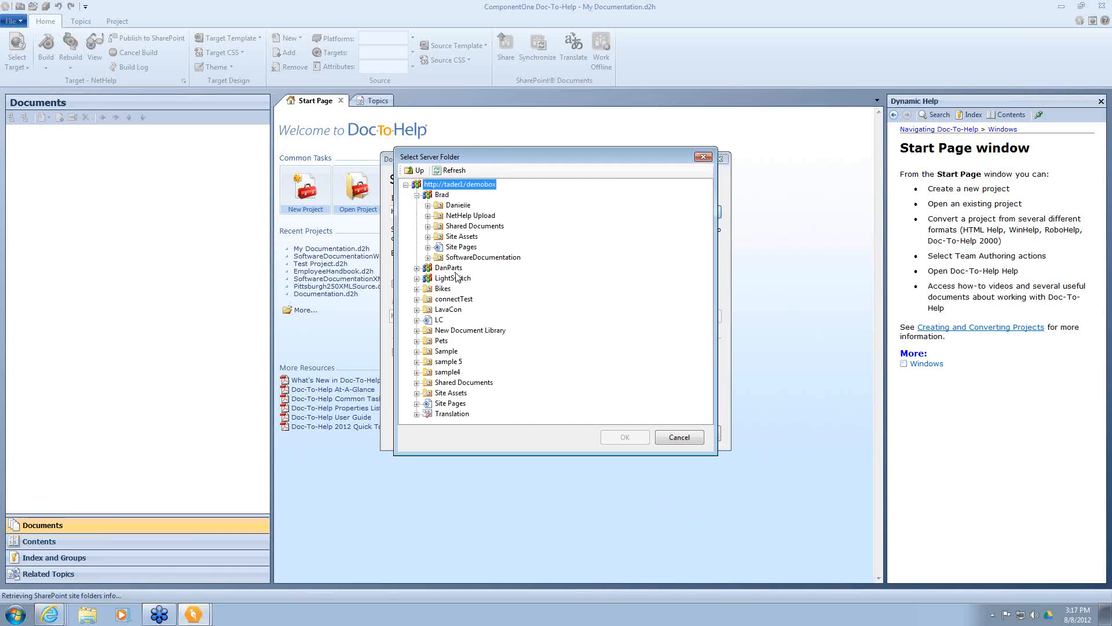
left_click(461, 259)
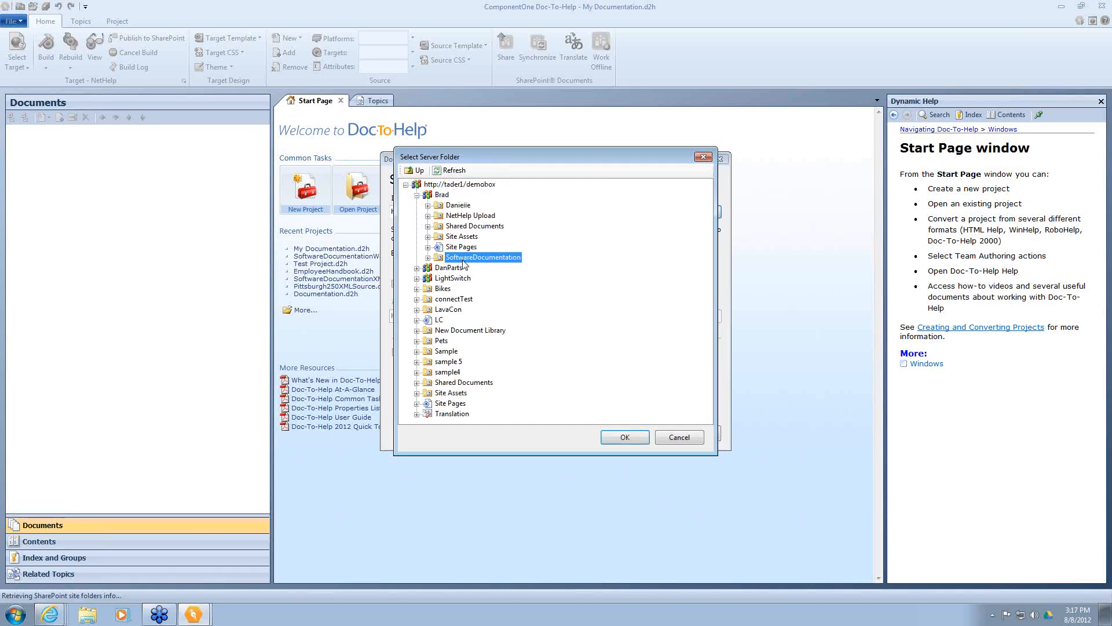
left_click(629, 437)
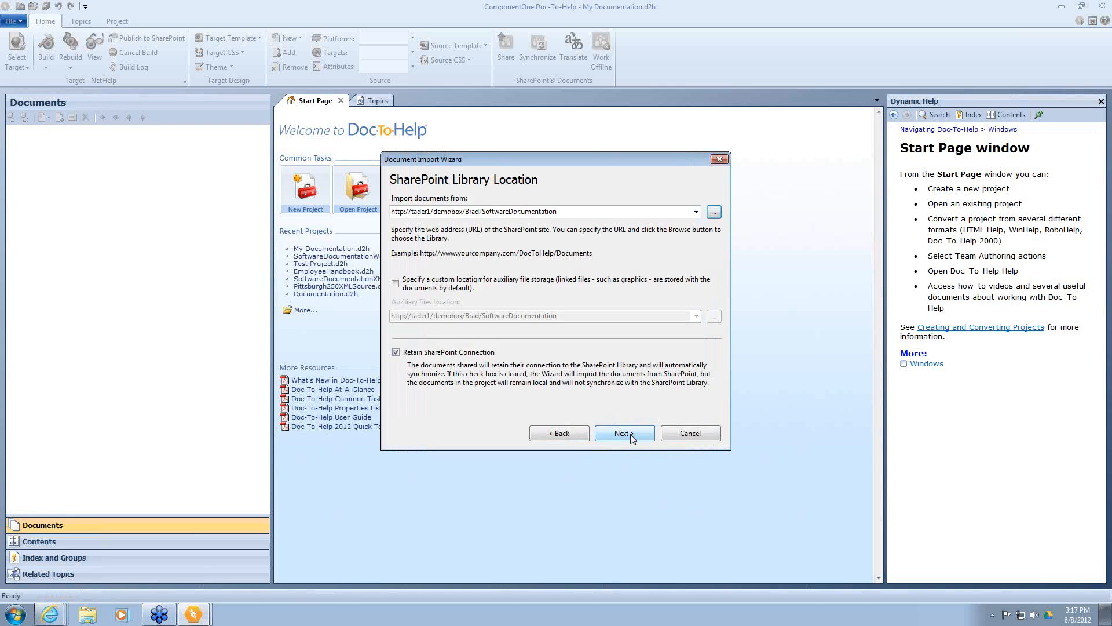
left_click(630, 434)
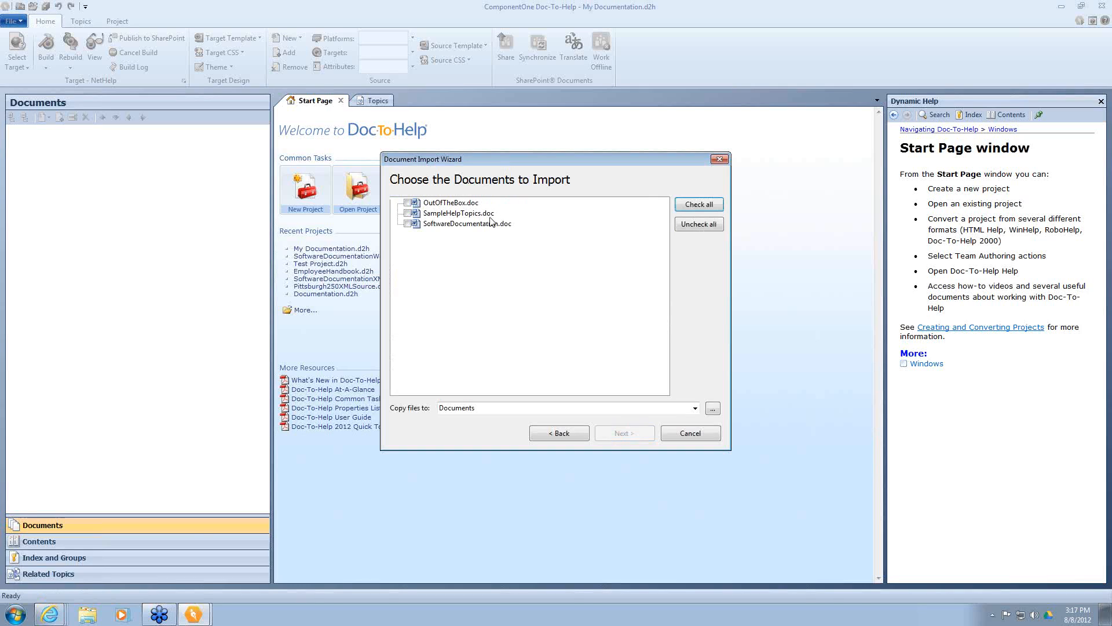
Import all documents from the library into the Documents folder and synchronize all of their auxiliary files.
left_click(692, 210)
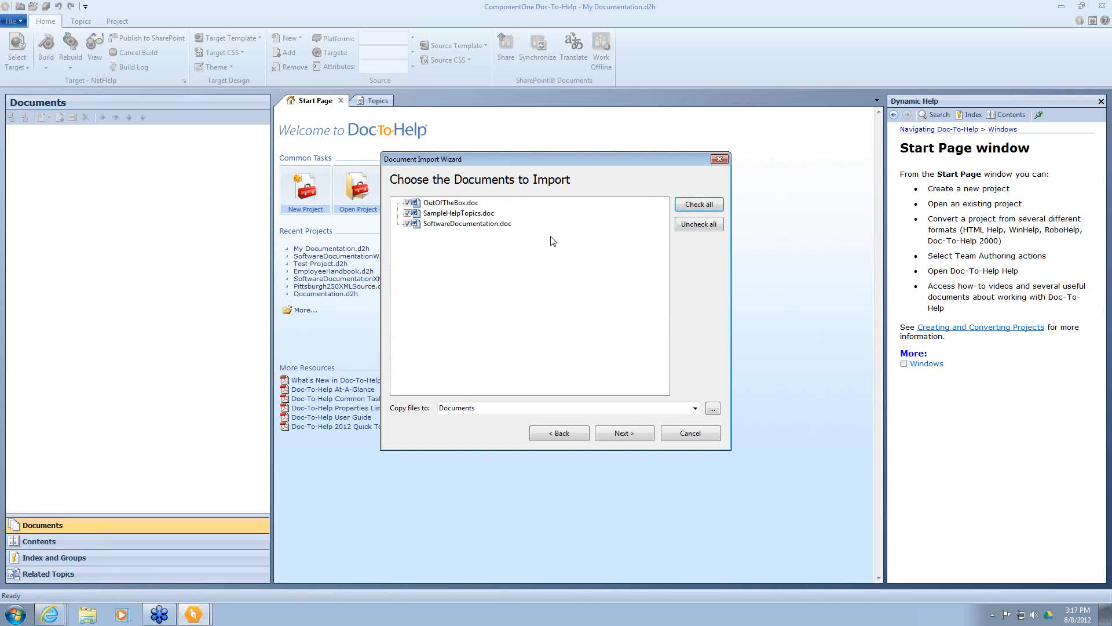
left_click(620, 438)
left_click(620, 439)
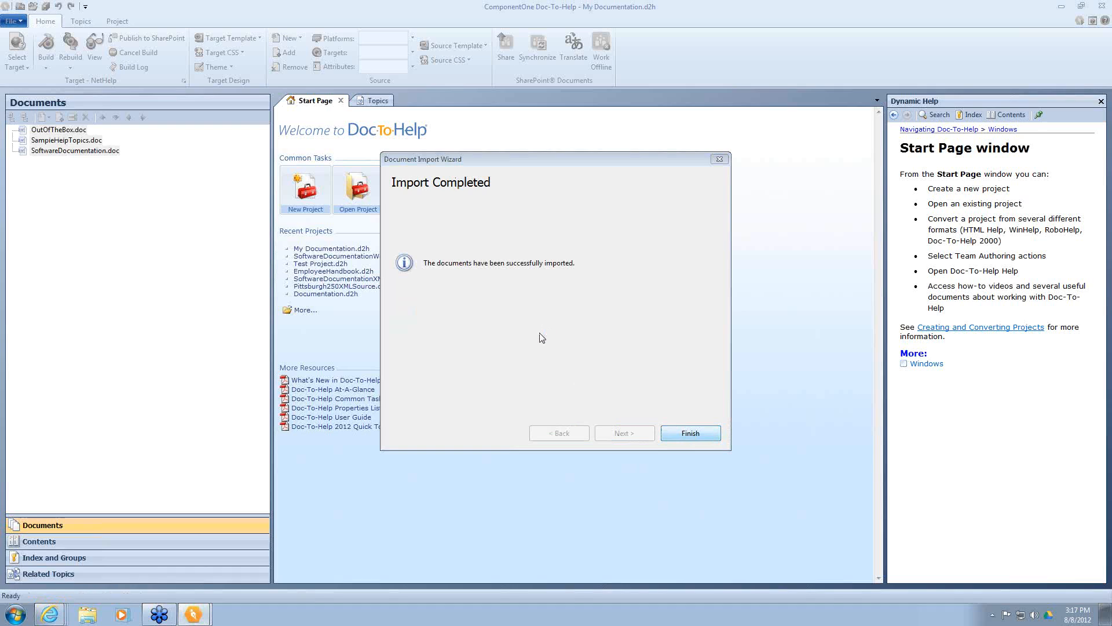
key("Return")
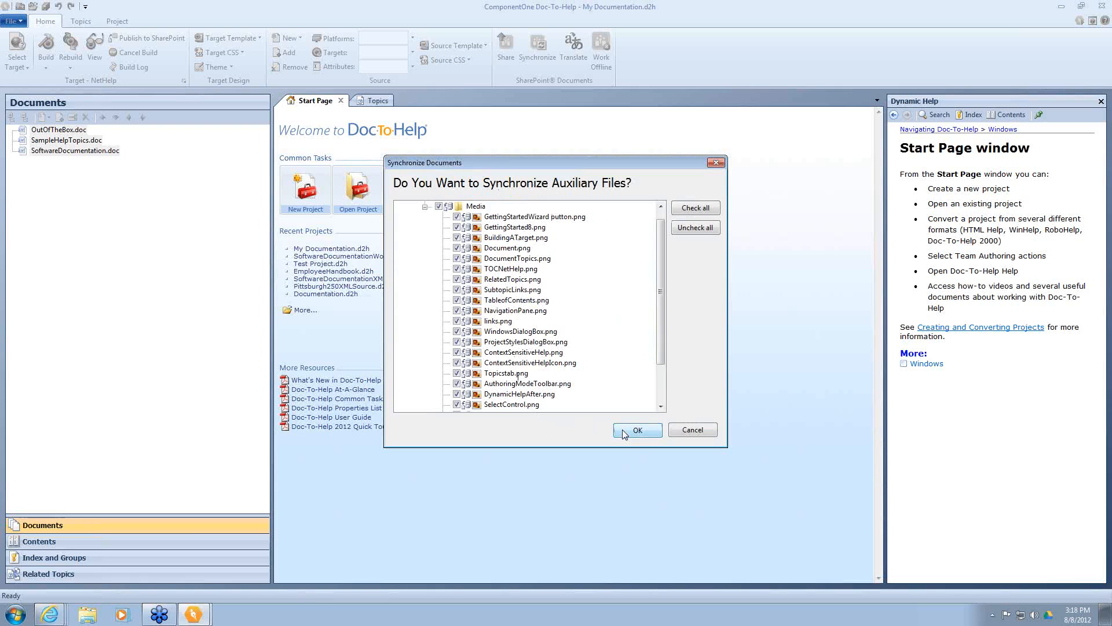
left_click(624, 434)
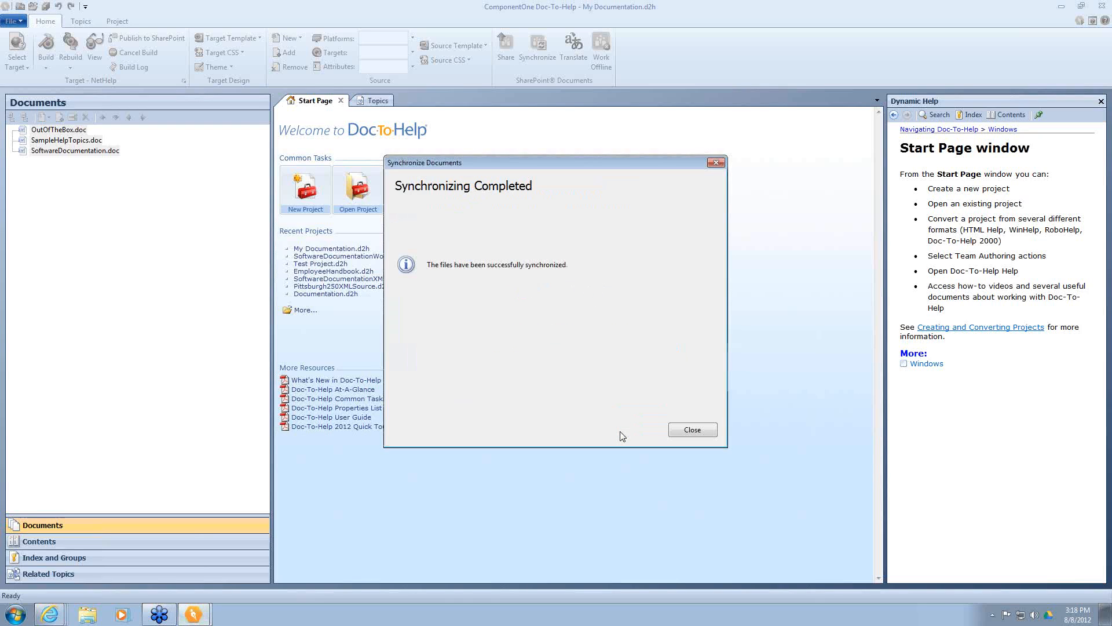
left_click(698, 433)
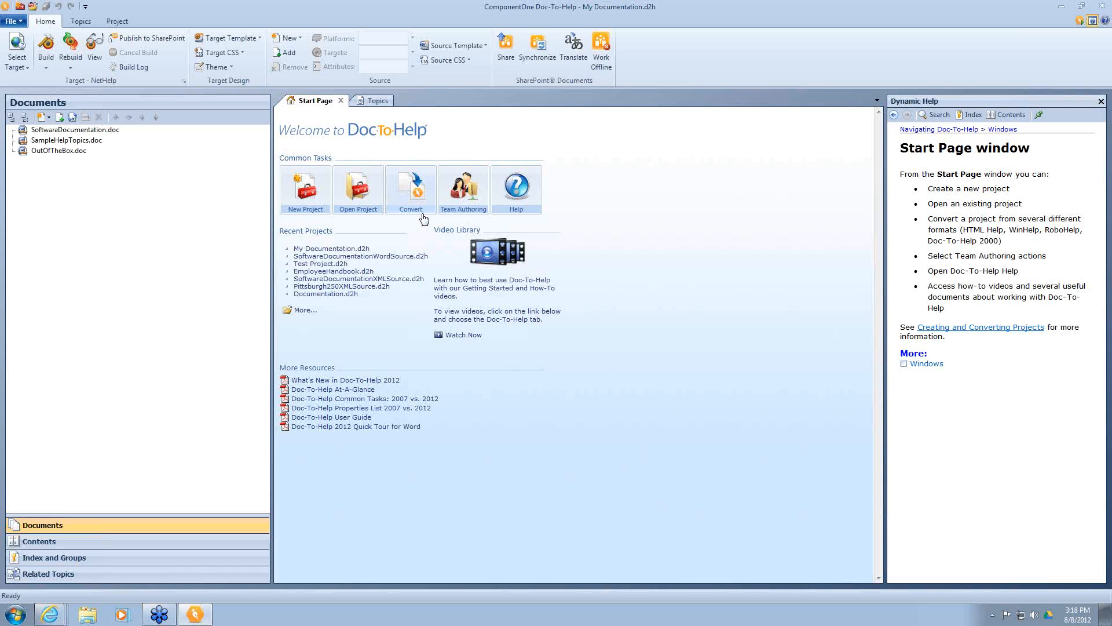
Move OutOfTheBox.doc above SampleHelpTopics.doc in the project's document list.
left_click(90, 221)
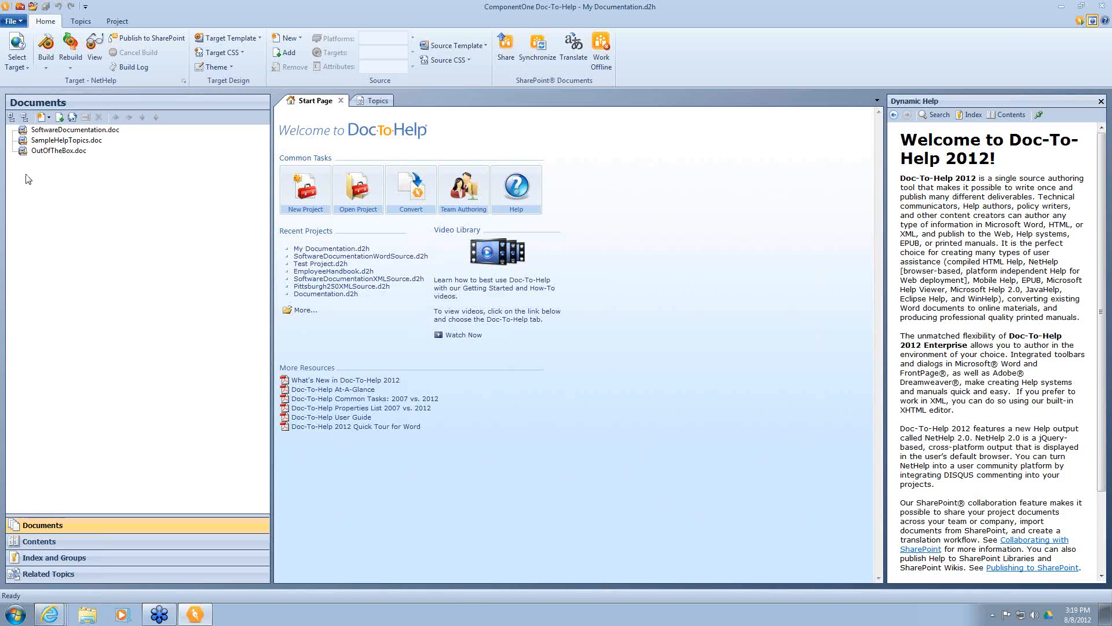
left_click(48, 152)
left_click_drag(49, 152, 48, 140)
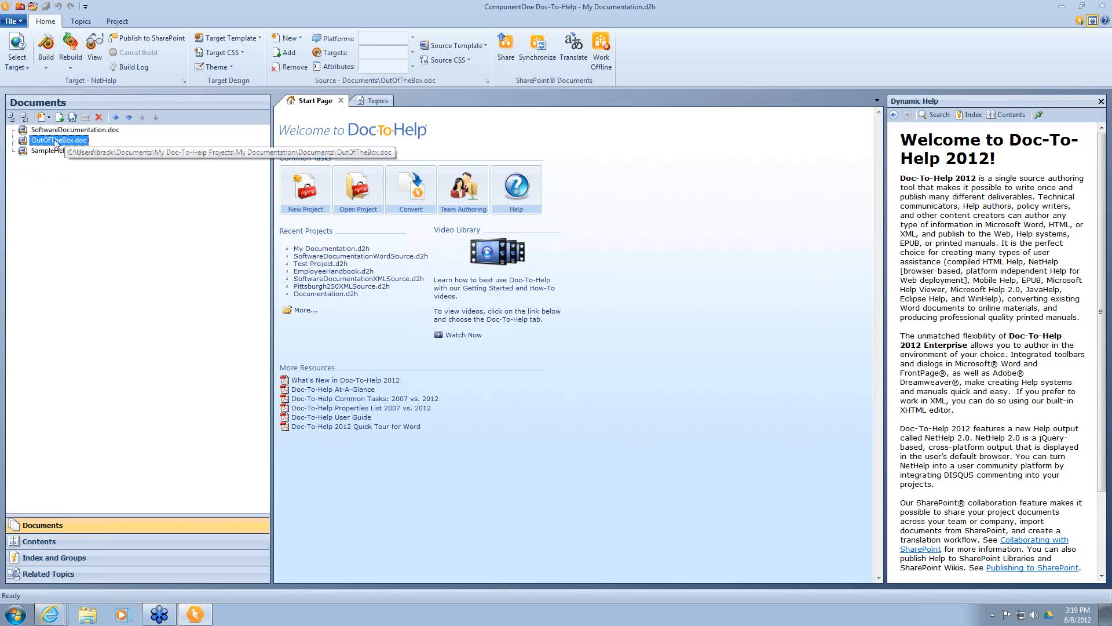
Open SoftwareDocumentation.doc in Word, show the Doc-To-Help tools, and inspect the platform condition comments on the three highlighted lines.
left_click(63, 132)
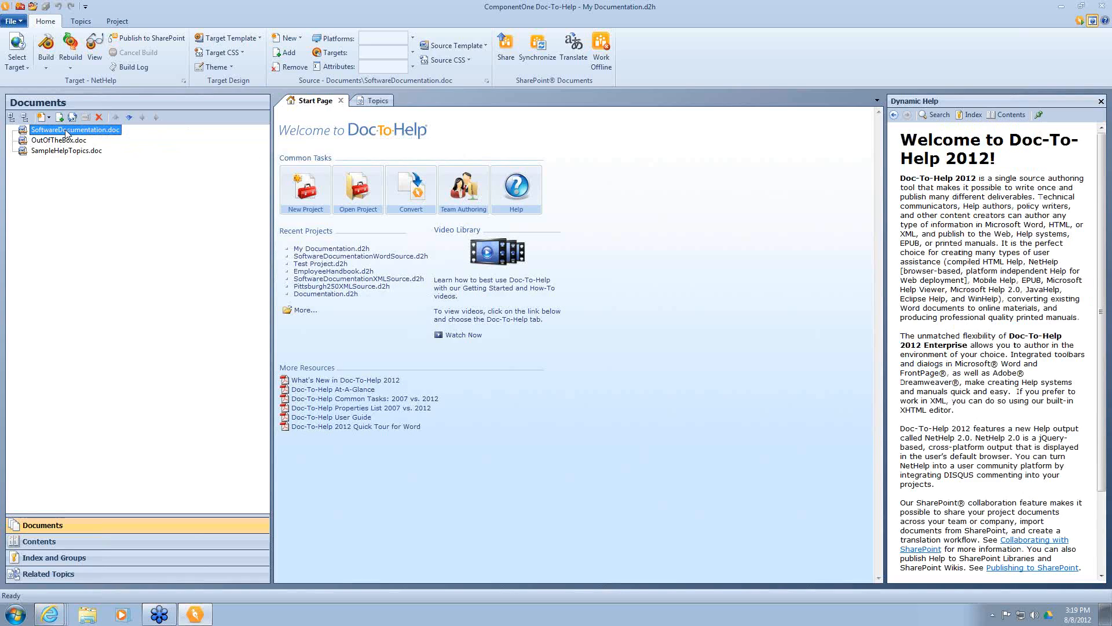
double_click(117, 133)
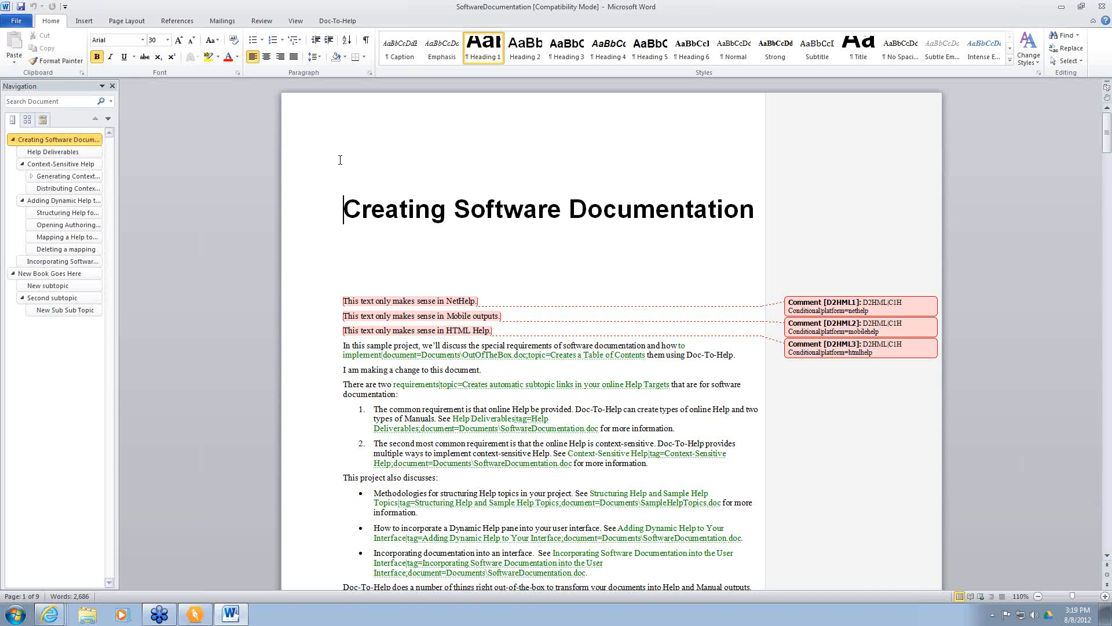
left_click(338, 22)
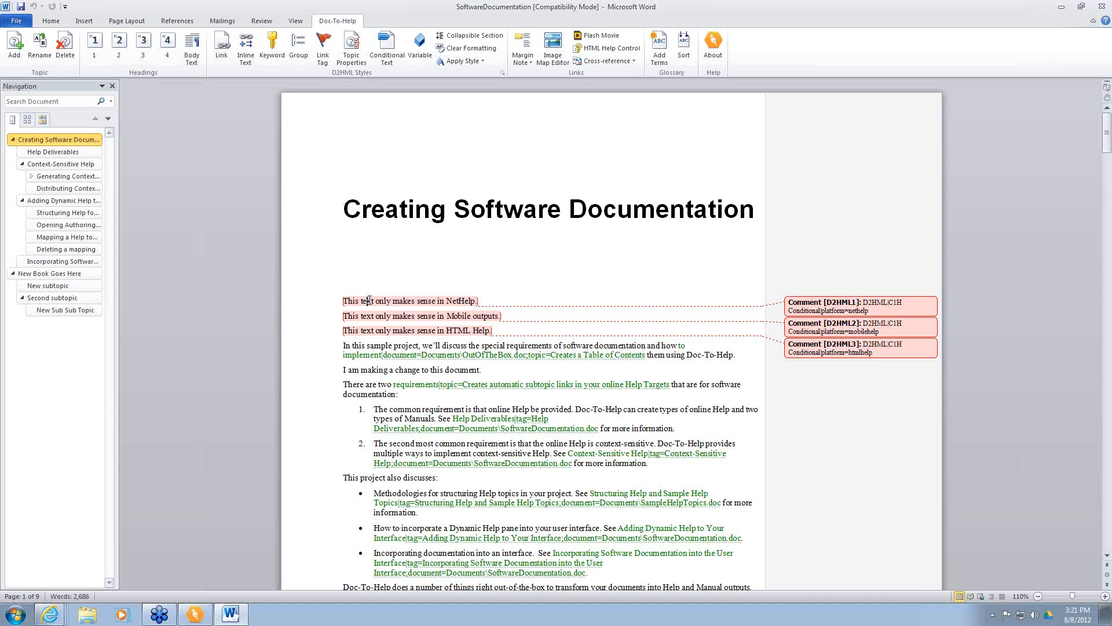
left_click(856, 304)
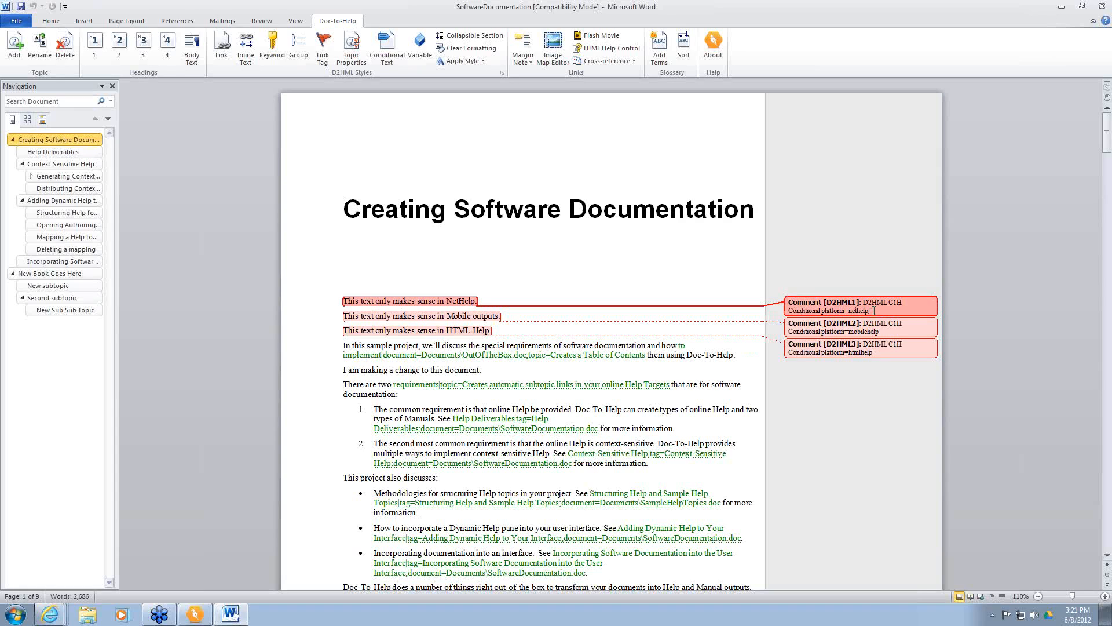
key("Up")
left_click(860, 324)
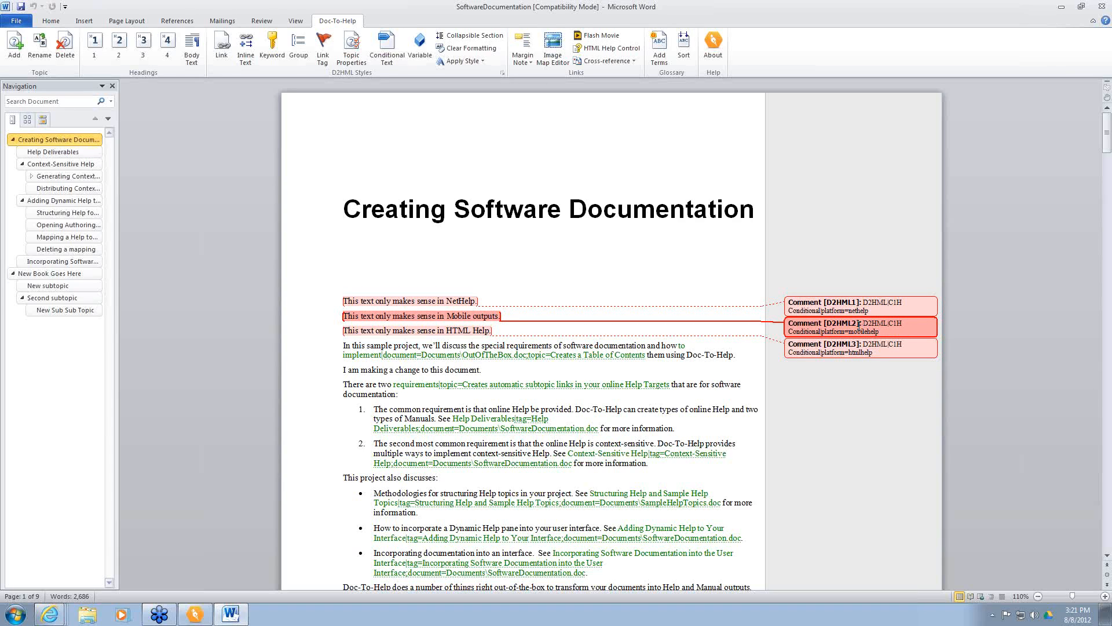
left_click(852, 346)
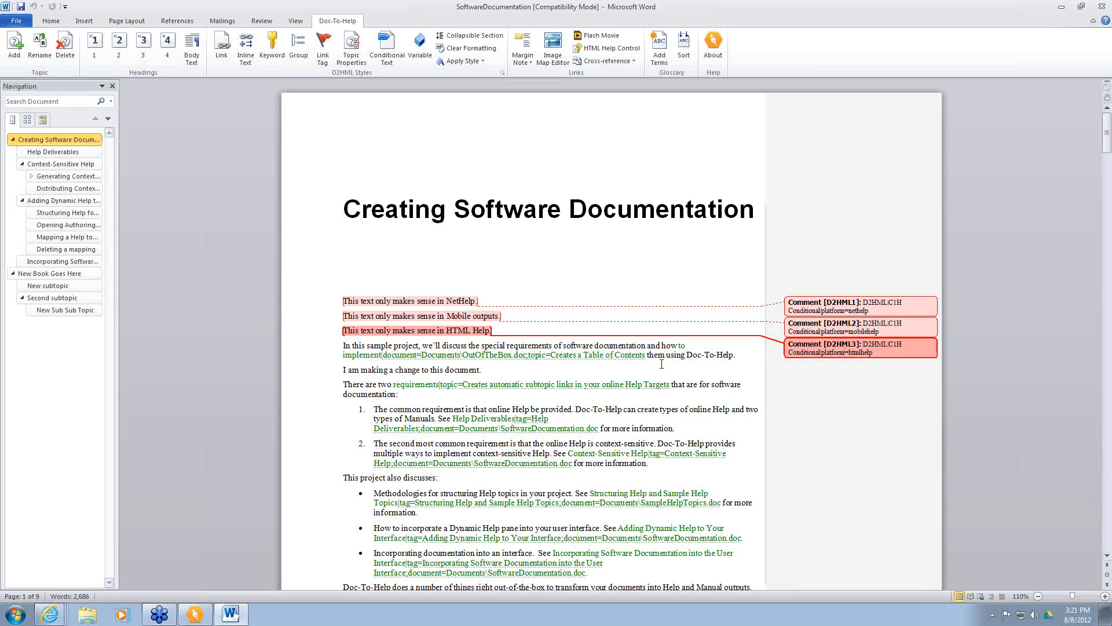
Replace the sentence "I am making a change to this document." with "This text only makes sense in Manuals.".
left_click(494, 369)
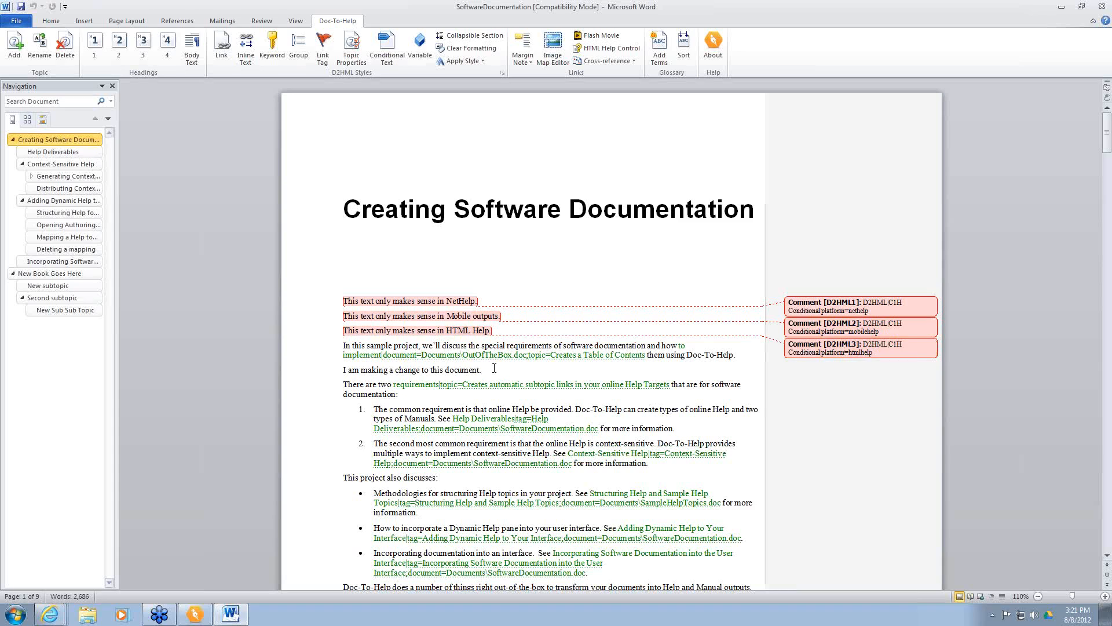
left_click_drag(489, 370, 300, 376)
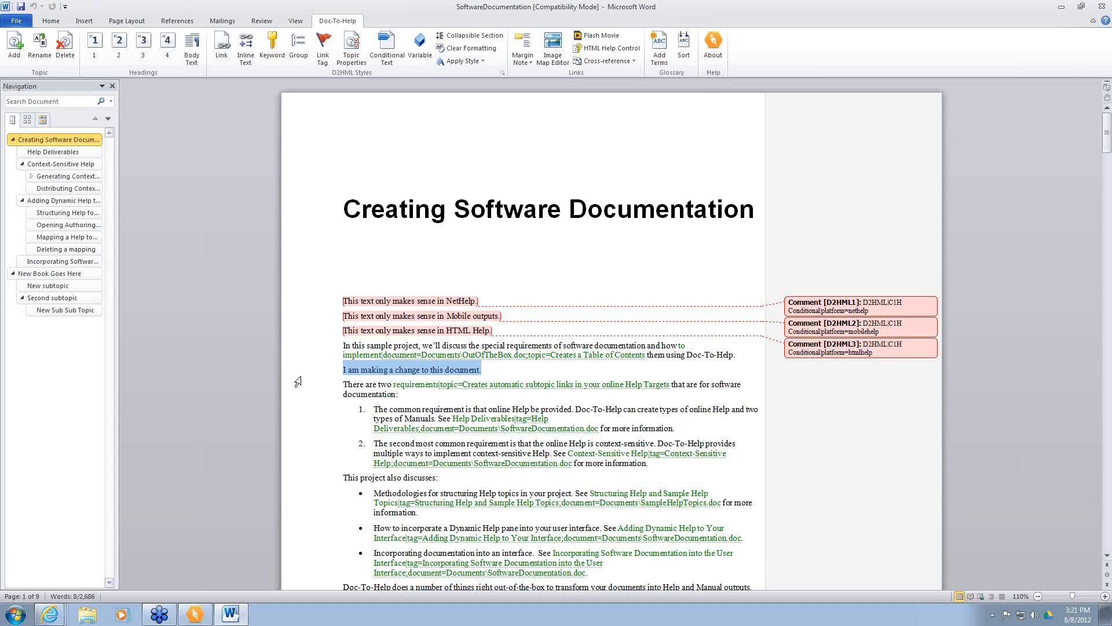
type("This ")
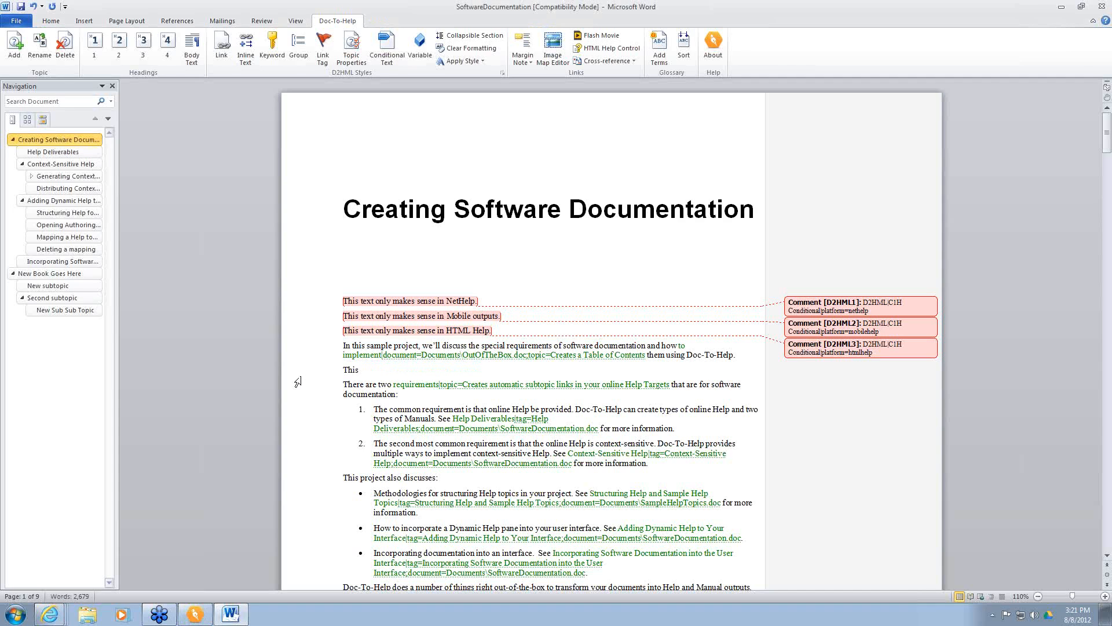
type("text only makes sense in Manuals.")
Mark the sentence about Manuals as conditional text for the Printed Manual platform.
key("shift+Home")
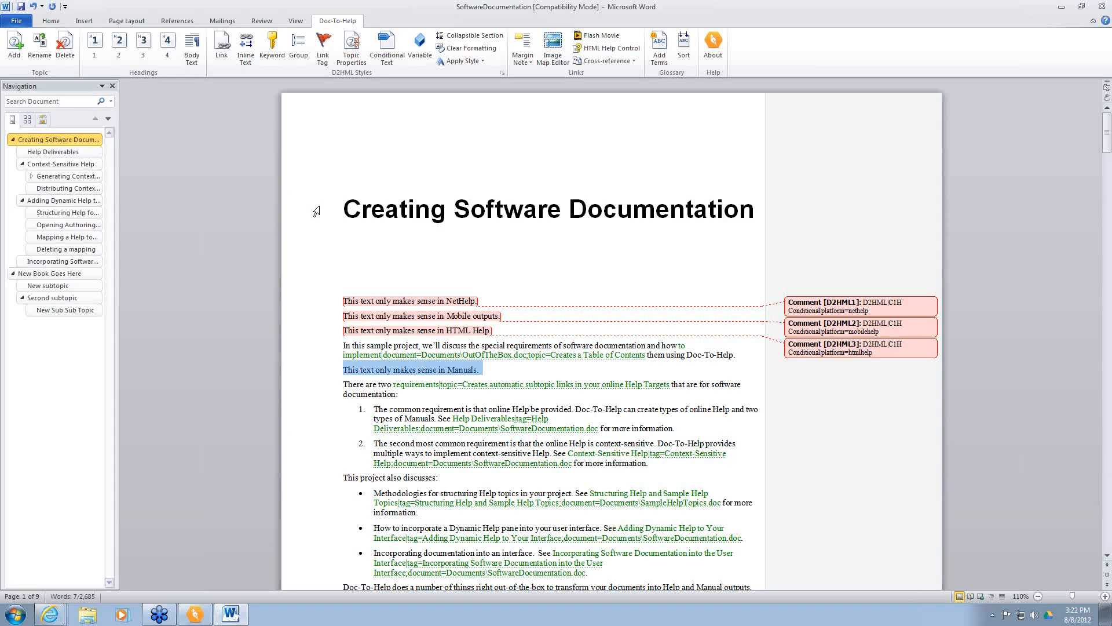
left_click(389, 58)
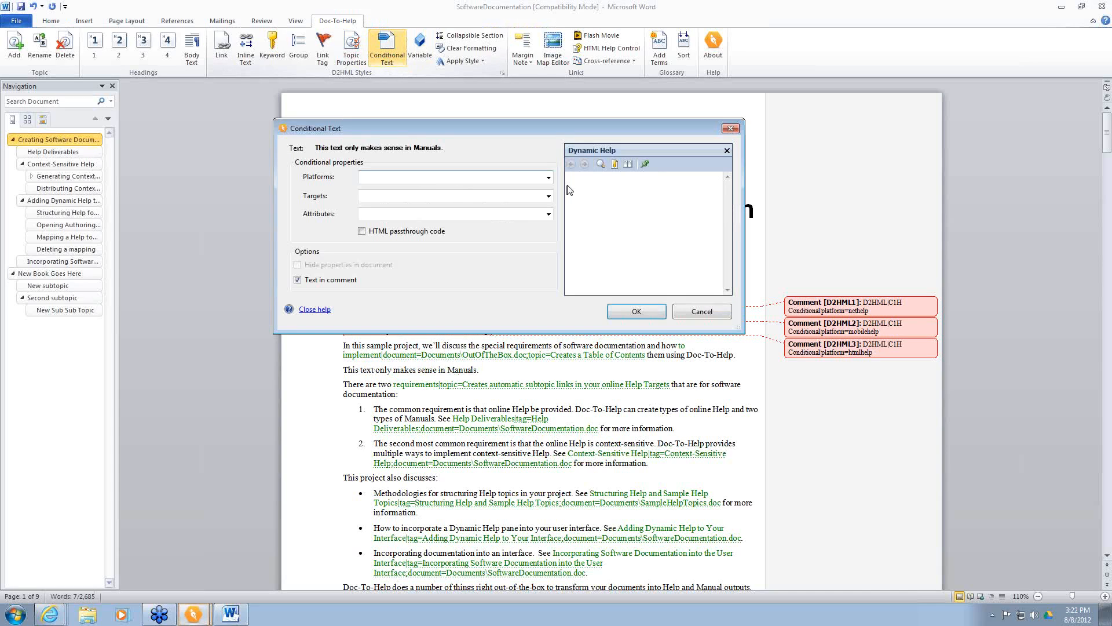
left_click(546, 178)
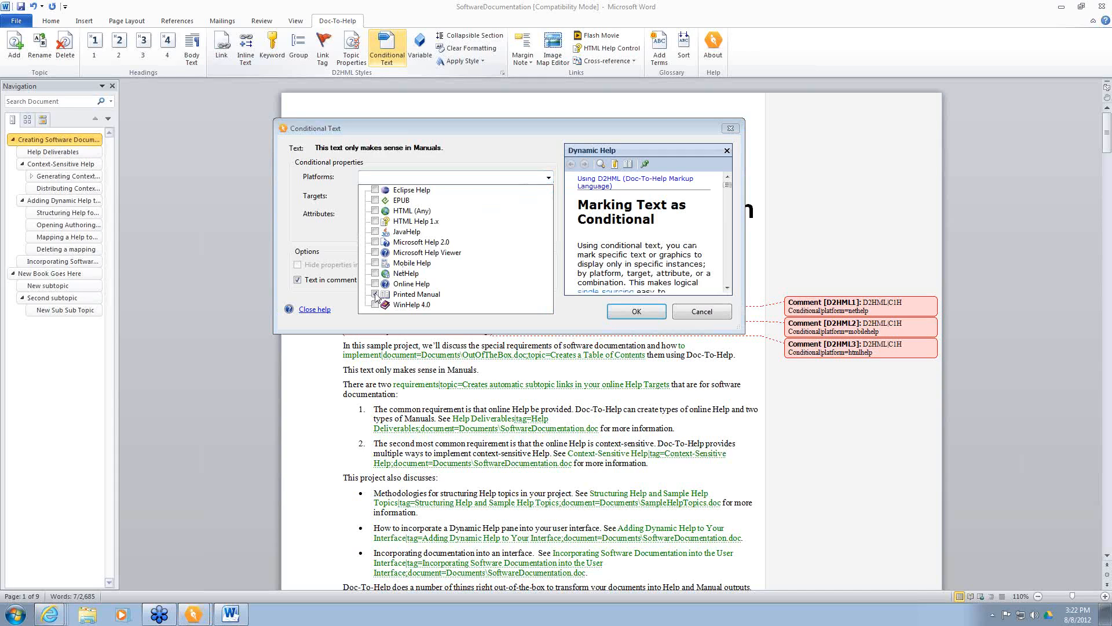
left_click(401, 319)
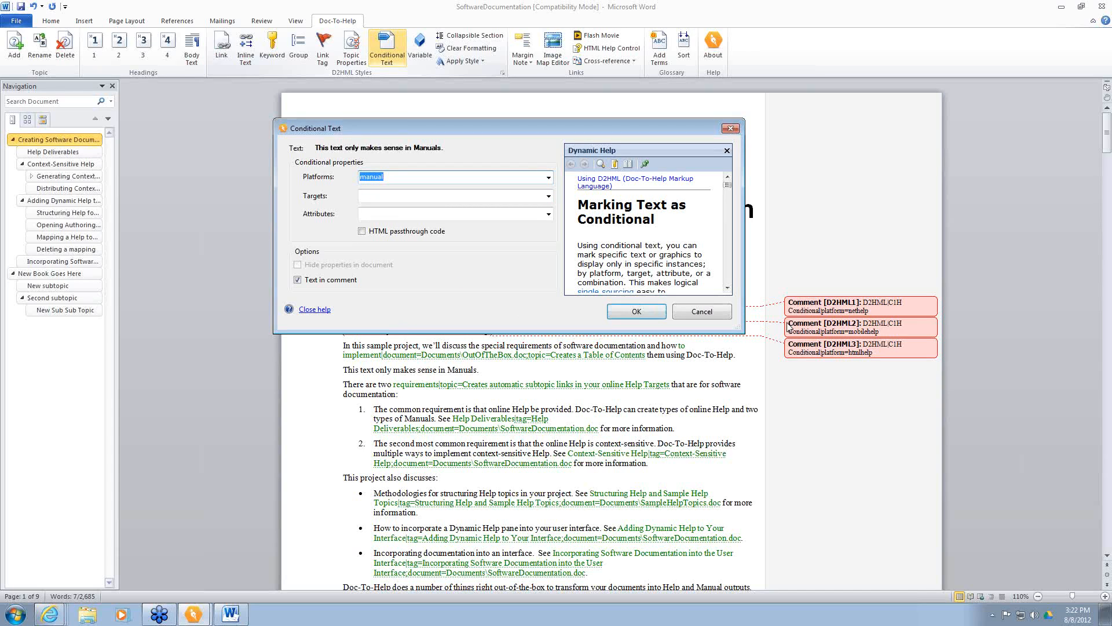
left_click(636, 311)
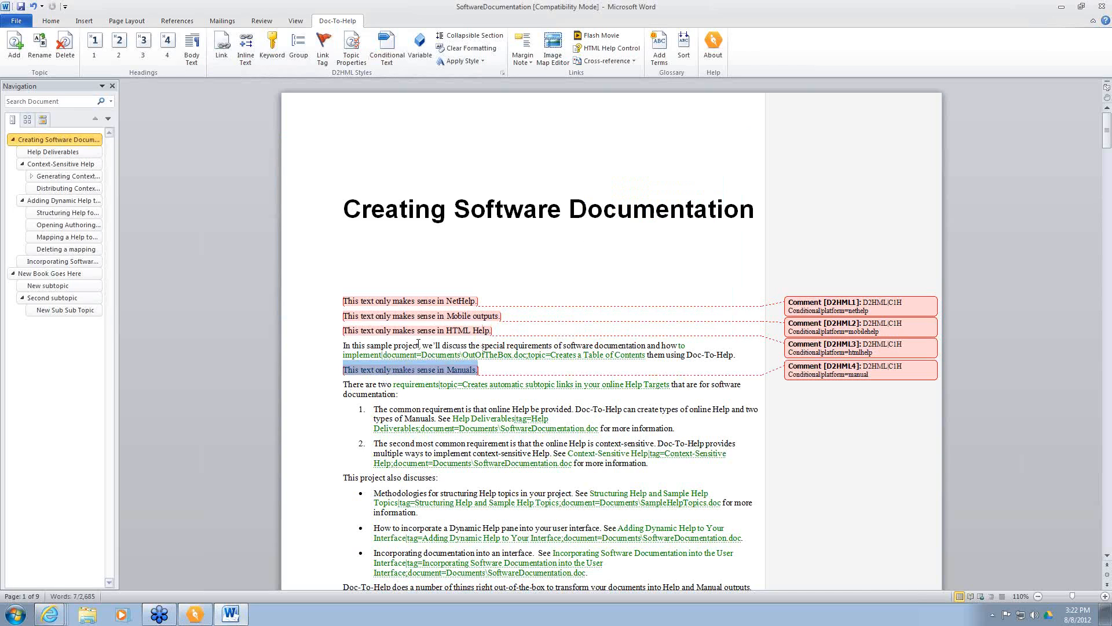
left_click(417, 345)
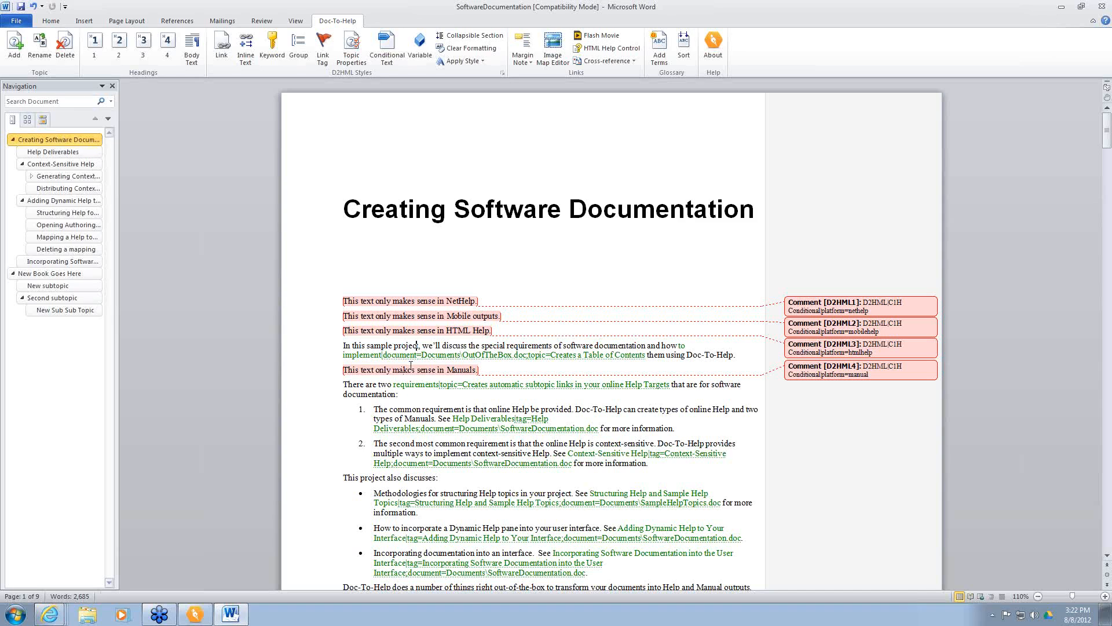
Save and close the Word document, and check in its changes to the server.
mouse_move(418, 371)
left_click(21, 8)
left_click(5, 7)
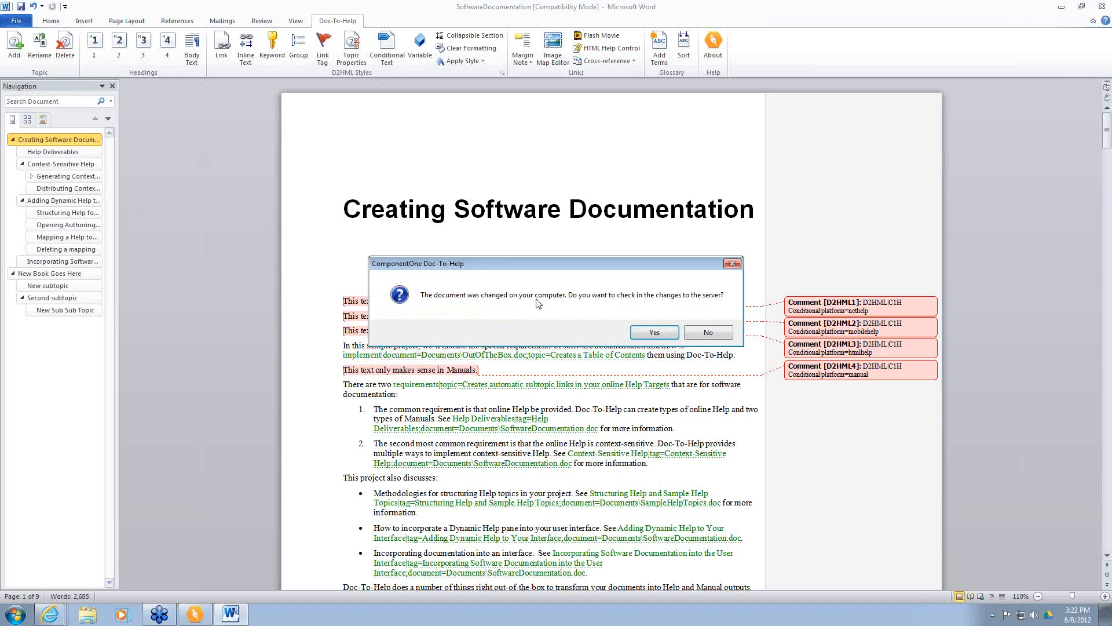
left_click(654, 334)
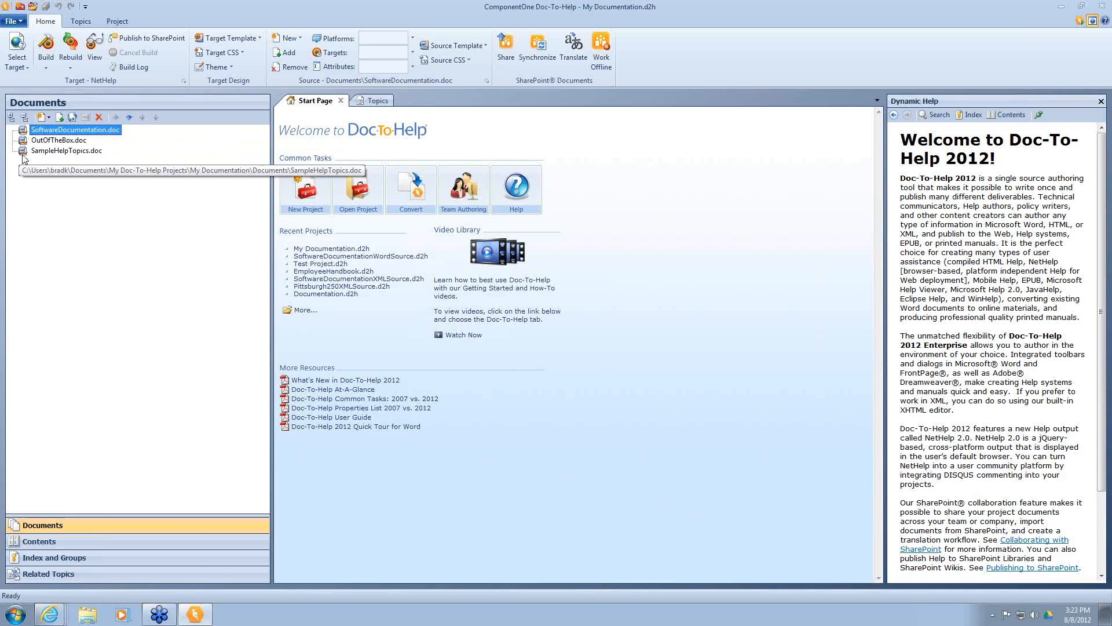
Open SoftwareDocumentation.doc's SharePoint library in the browser and examine its address and file list.
right_click(53, 132)
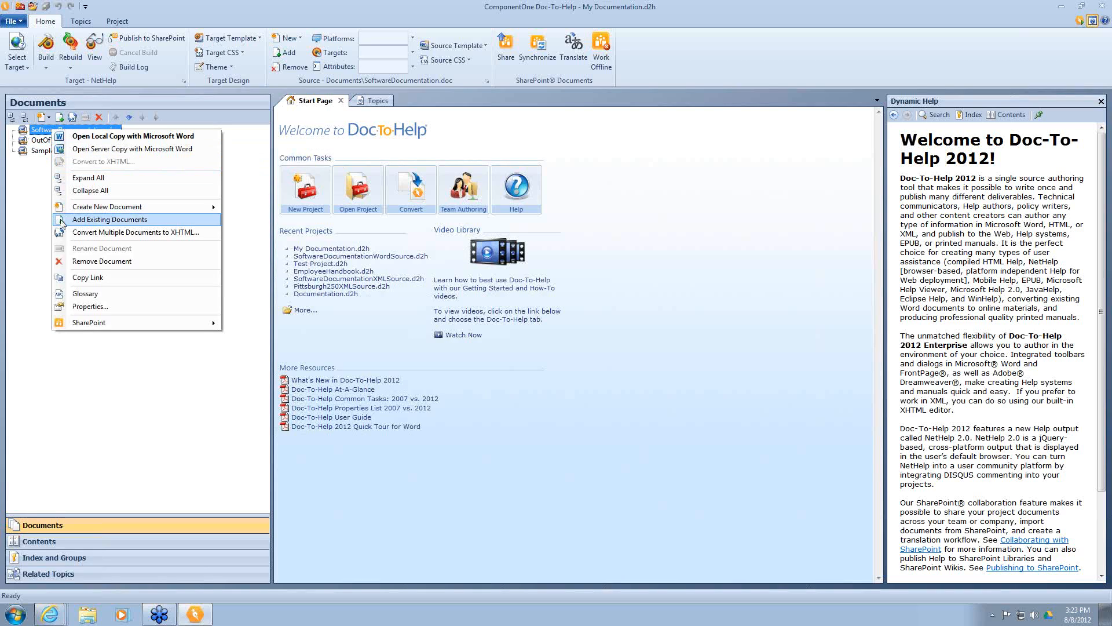
mouse_move(73, 328)
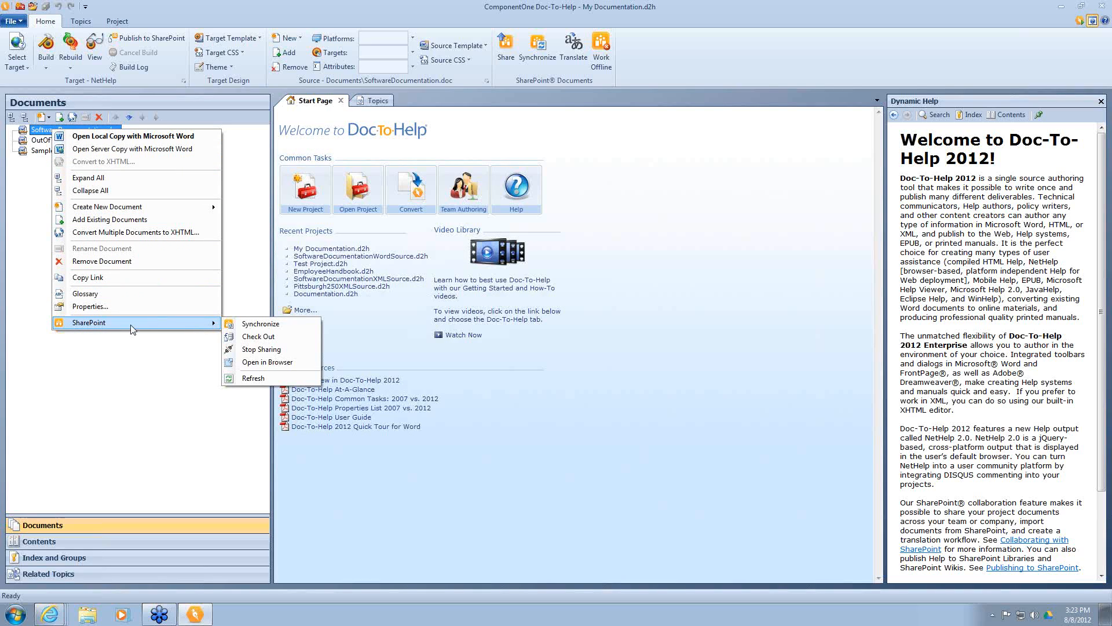
left_click(267, 362)
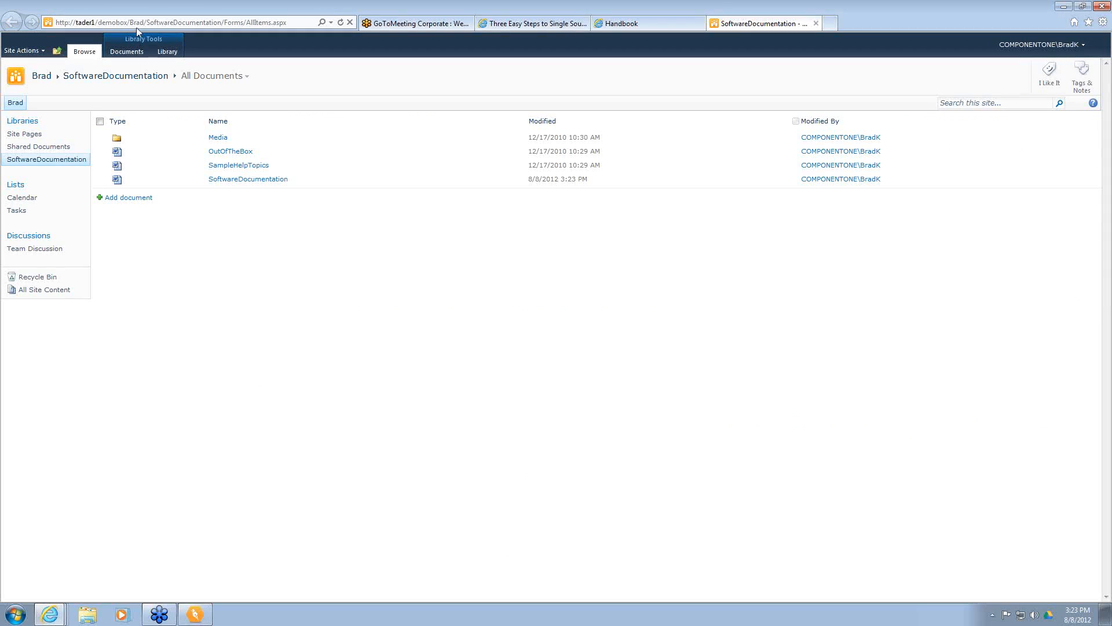
left_click(166, 26)
left_click(175, 23)
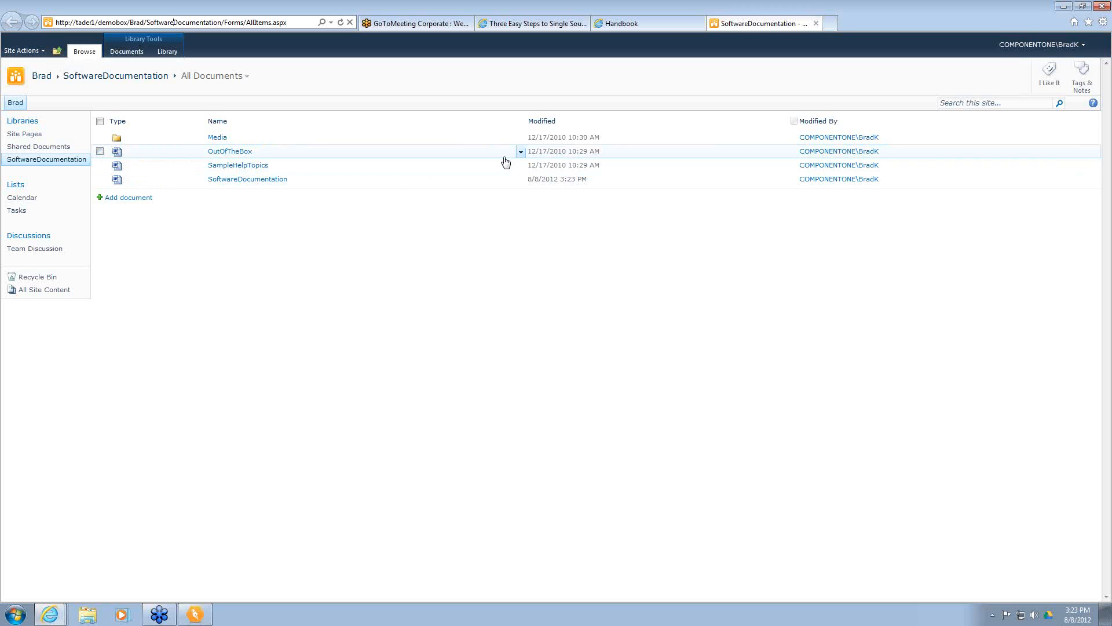
Open the SoftwareDocumentation document from the SharePoint library for editing in Microsoft Word.
left_click(521, 180)
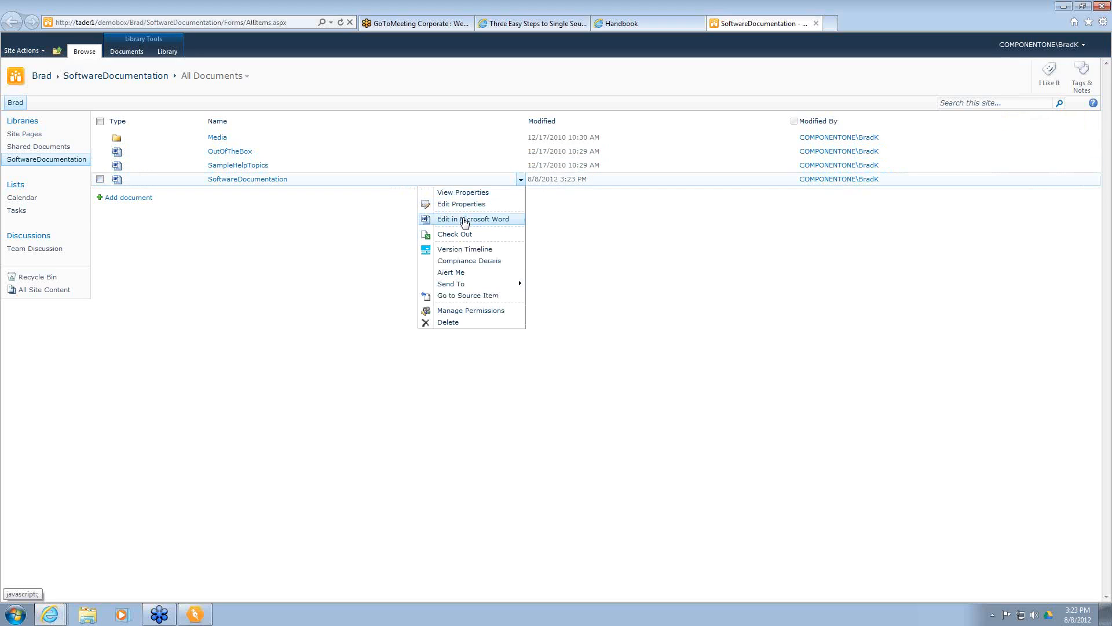
left_click(465, 220)
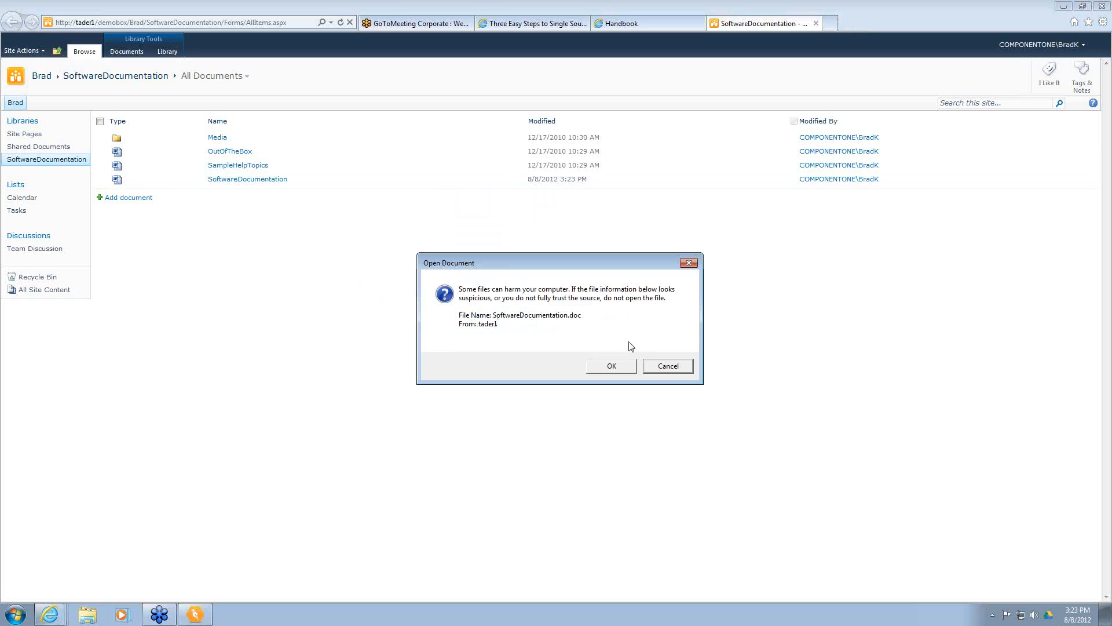
left_click(618, 367)
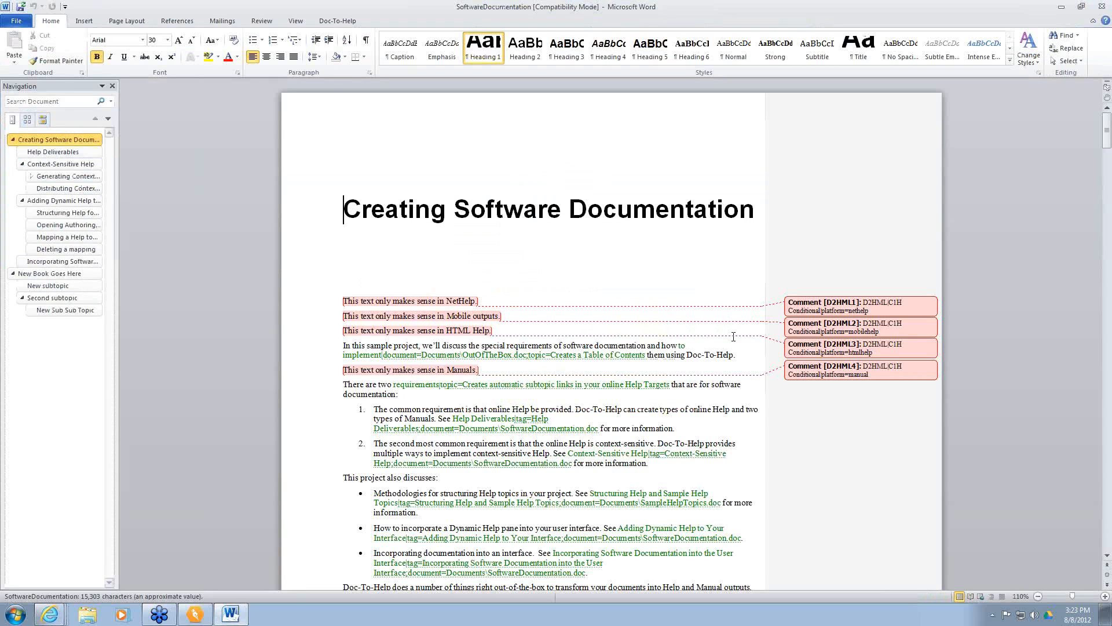
Insert the paragraph "I am a subject matter expert and I am making this change." above the Manuals sentence, and save and close the document.
left_click(737, 359)
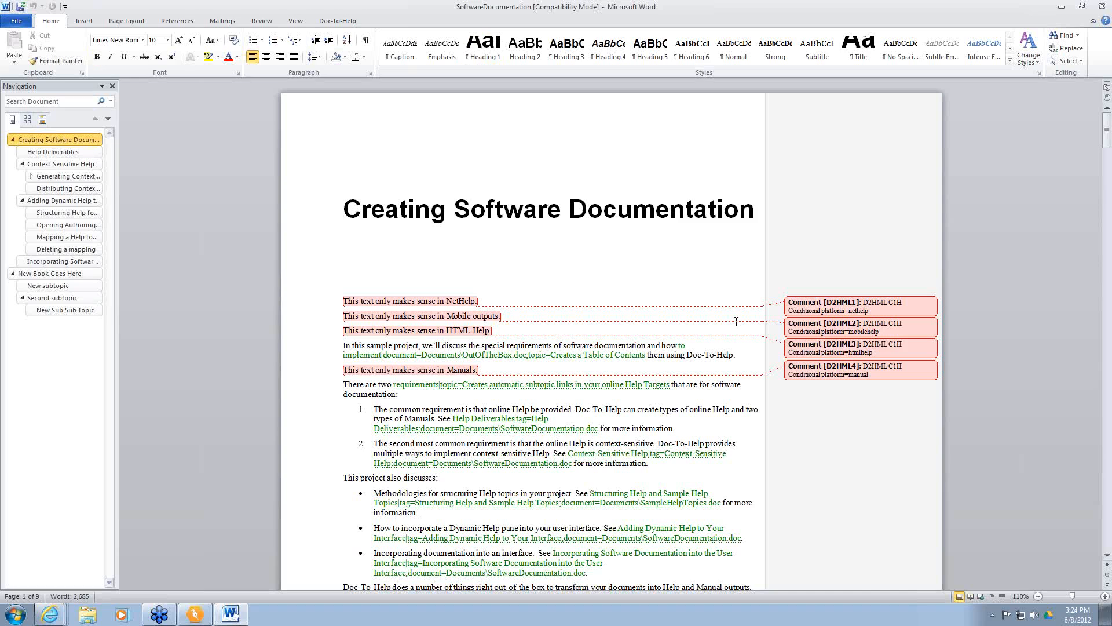
key("Return")
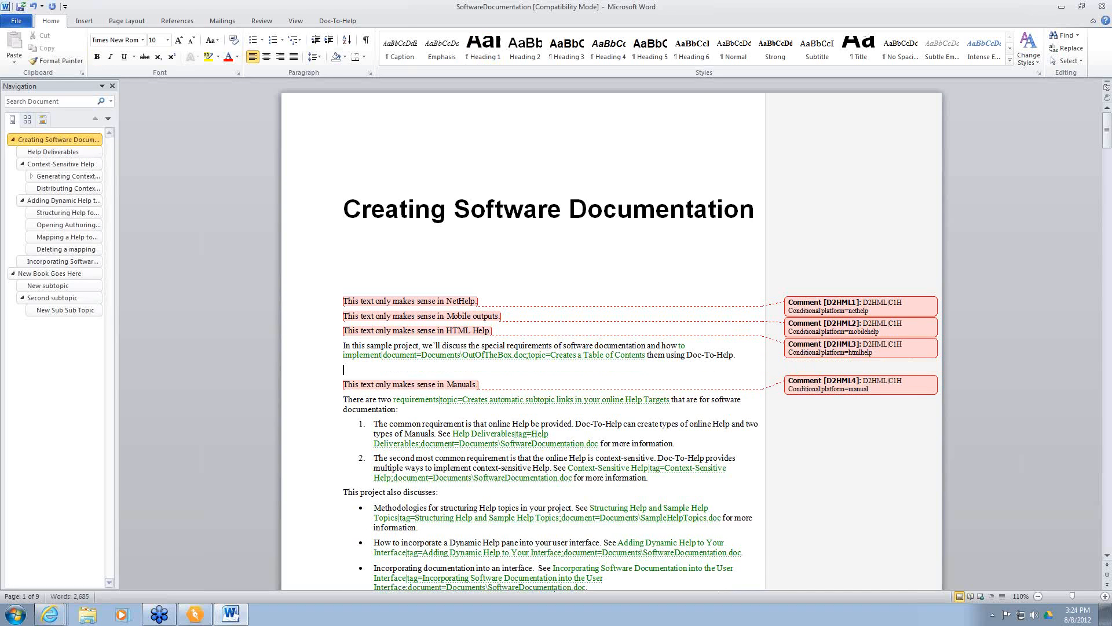
type("I am a subject matter expert and I am ")
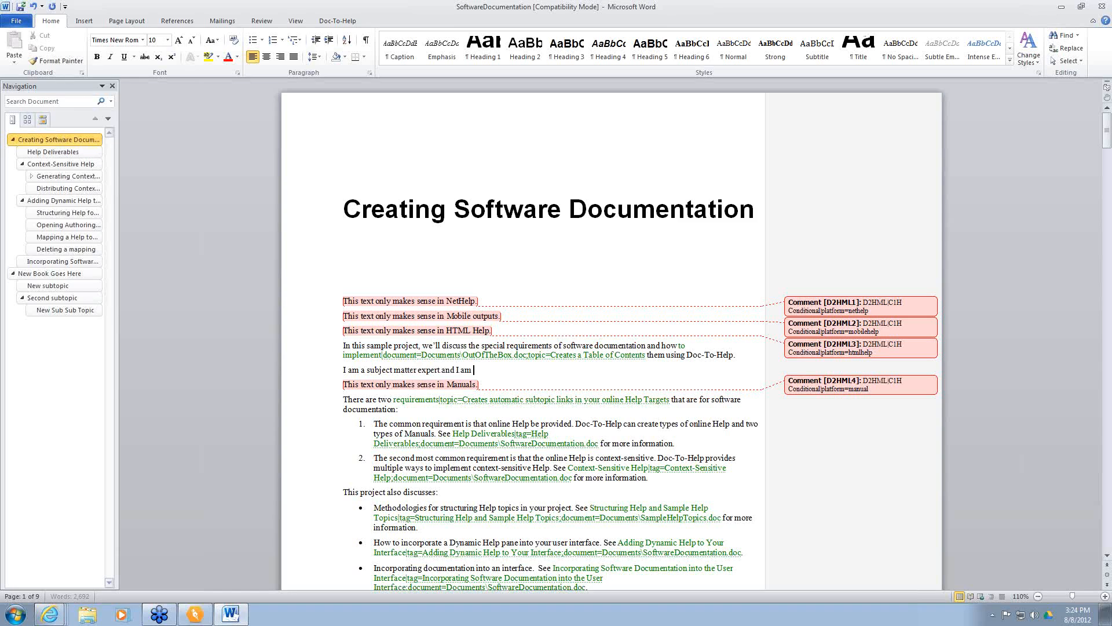
type("making this change.")
left_click(20, 7)
double_click(5, 9)
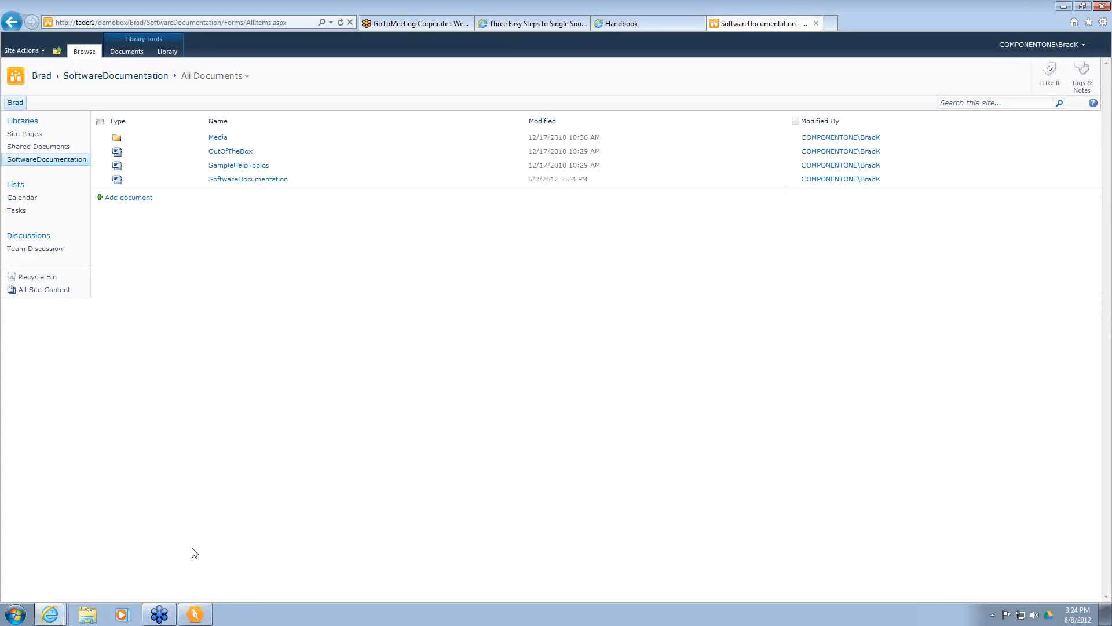
Switch to Doc-To-Help and examine the project's topics list, table of contents and source documents.
left_click(203, 613)
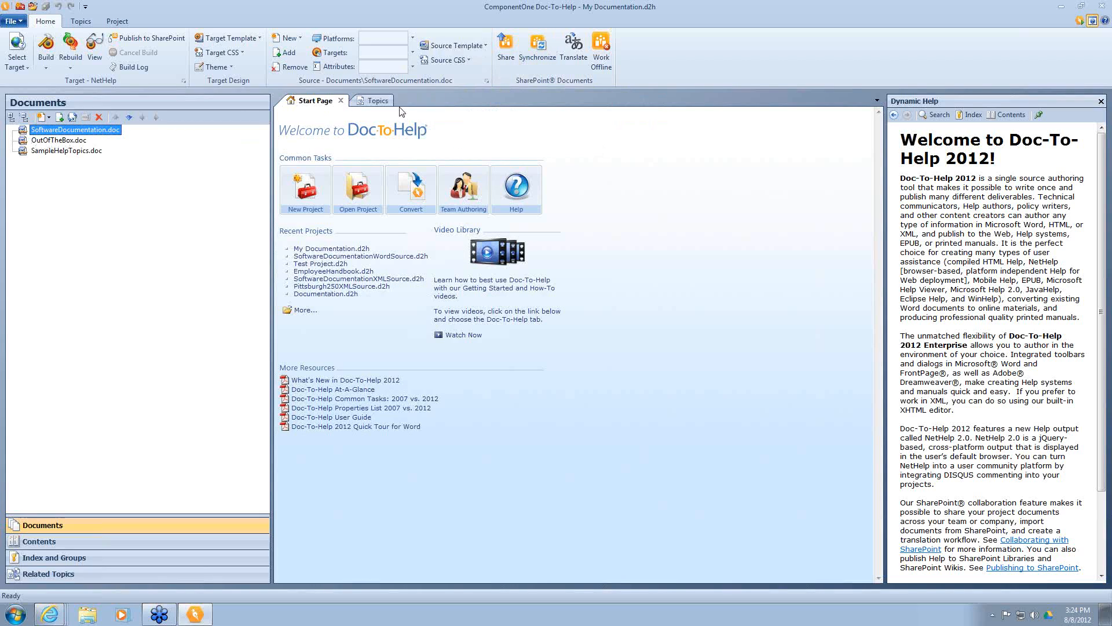
left_click(370, 102)
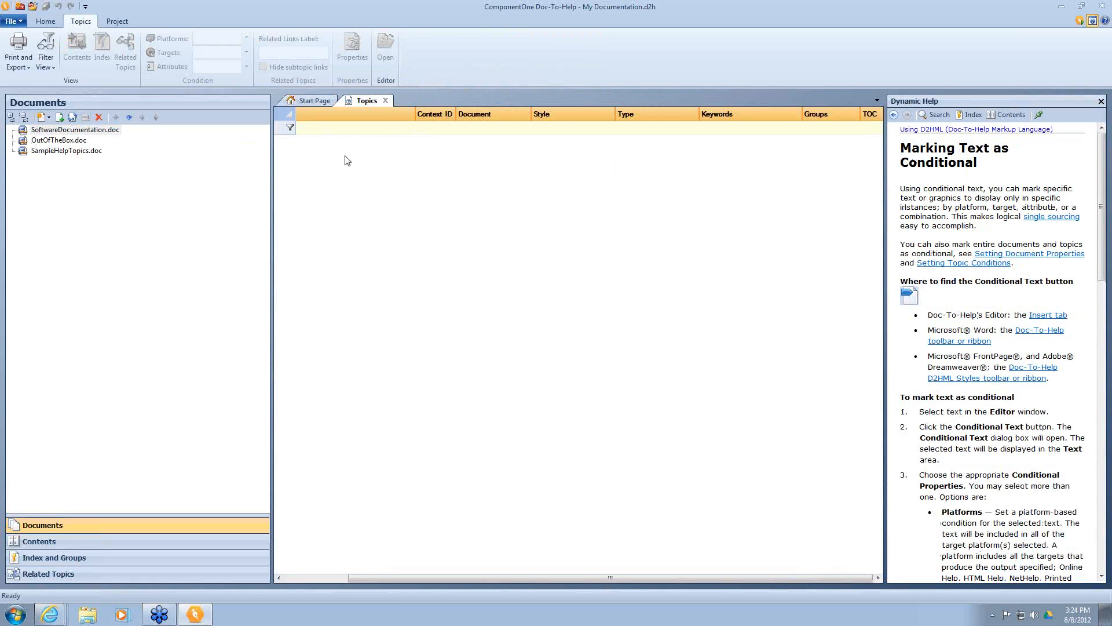
left_click(50, 131)
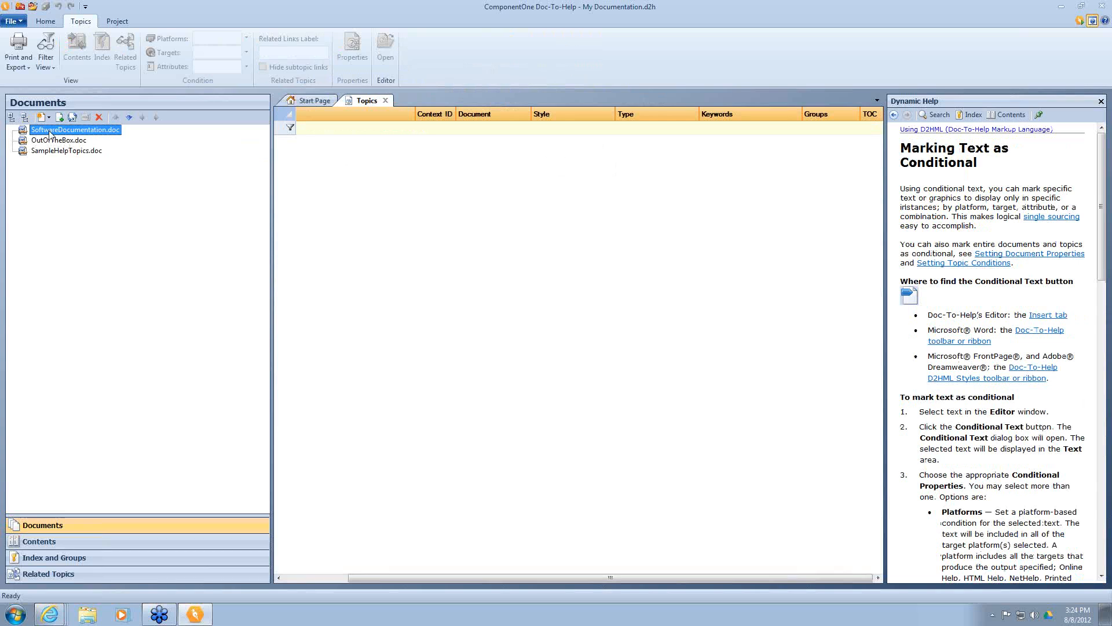
left_click(371, 149)
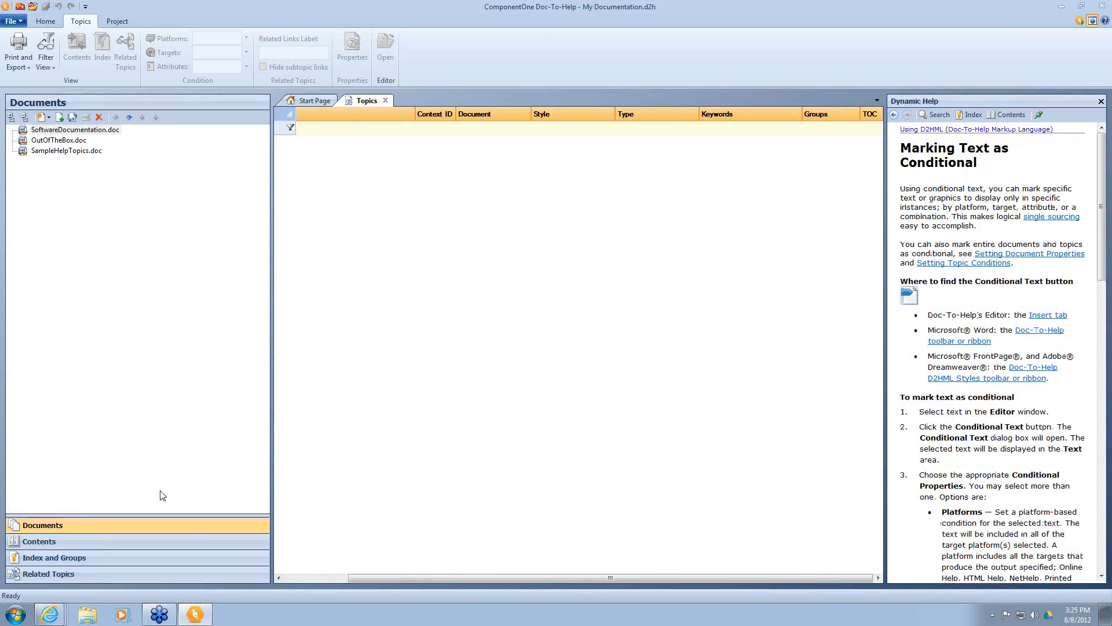
left_click(99, 542)
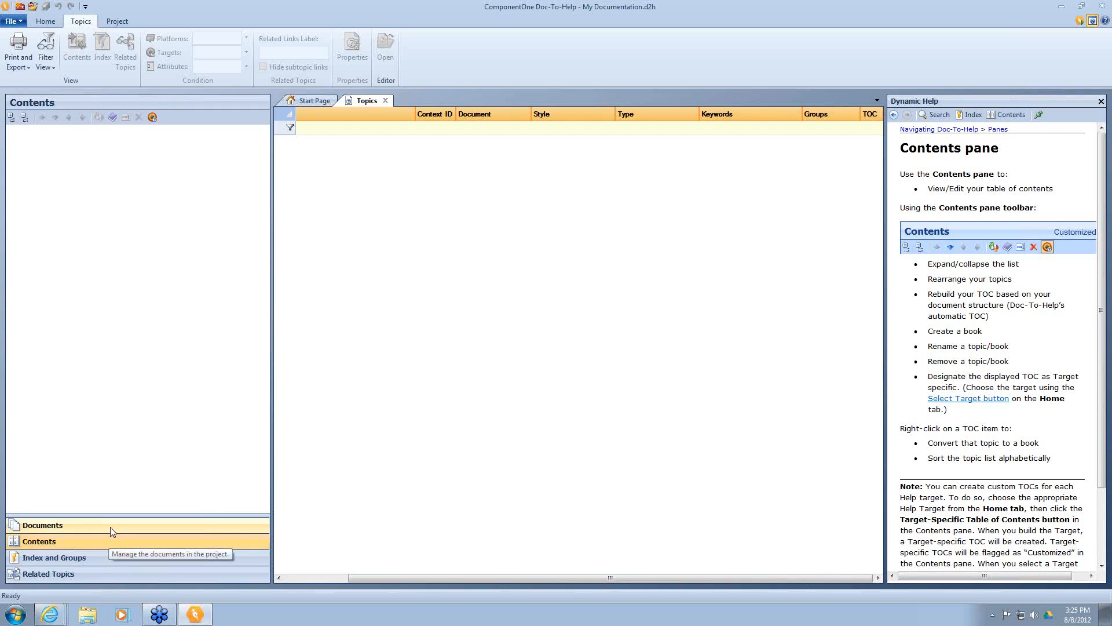
left_click(113, 525)
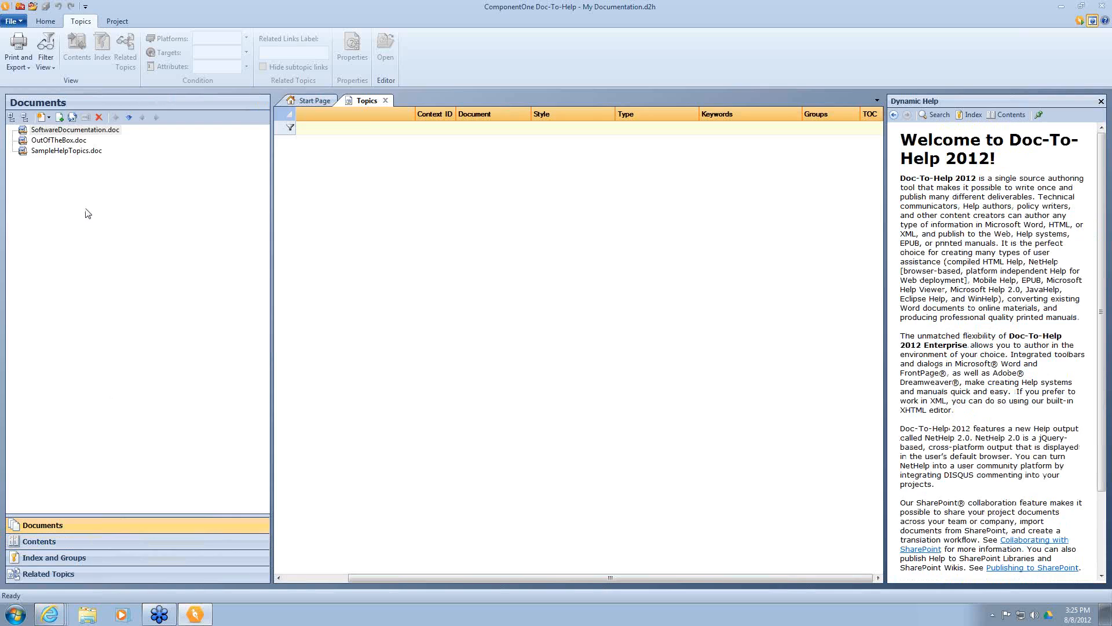
Rebuild the NetHelp target with SoftwareDocumentation.doc synchronized, and view the NetHelp-only sentence in the built help.
left_click(46, 22)
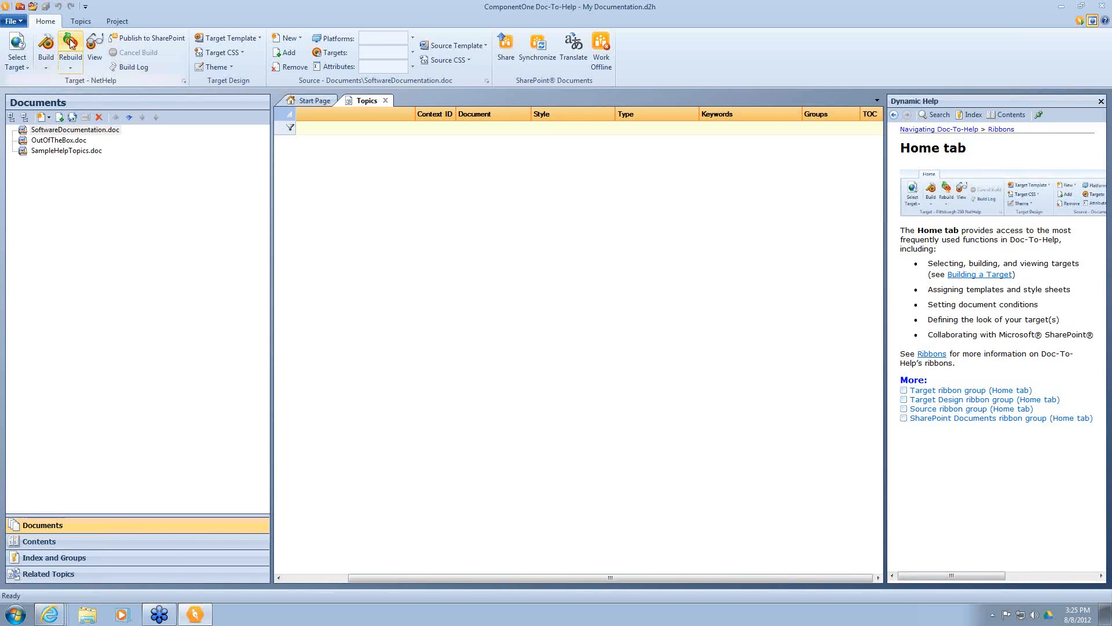
left_click(71, 42)
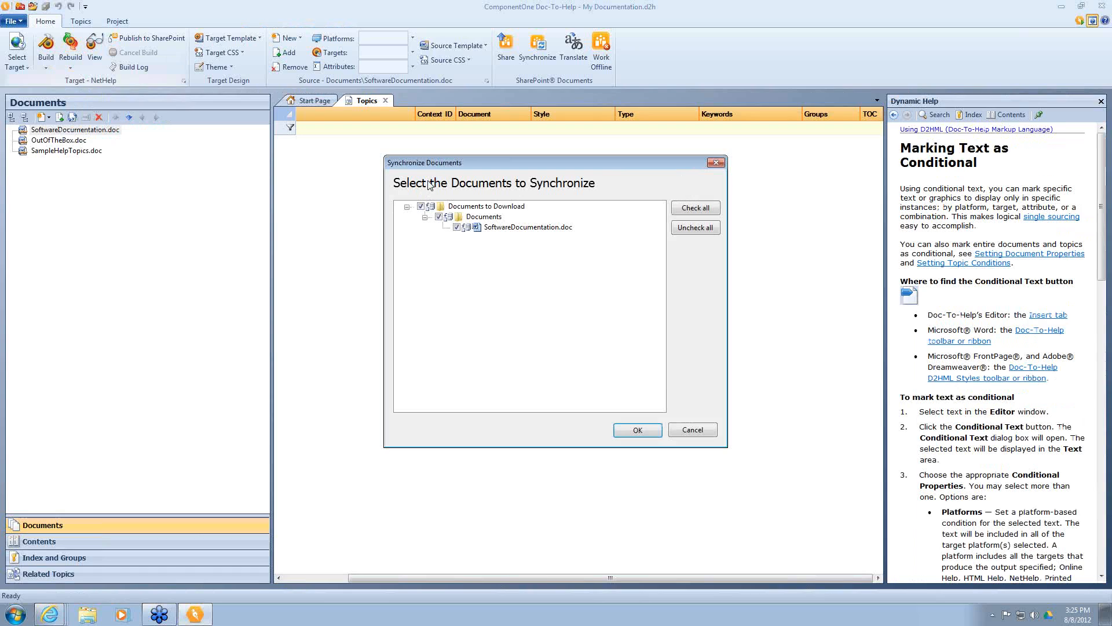
left_click(628, 435)
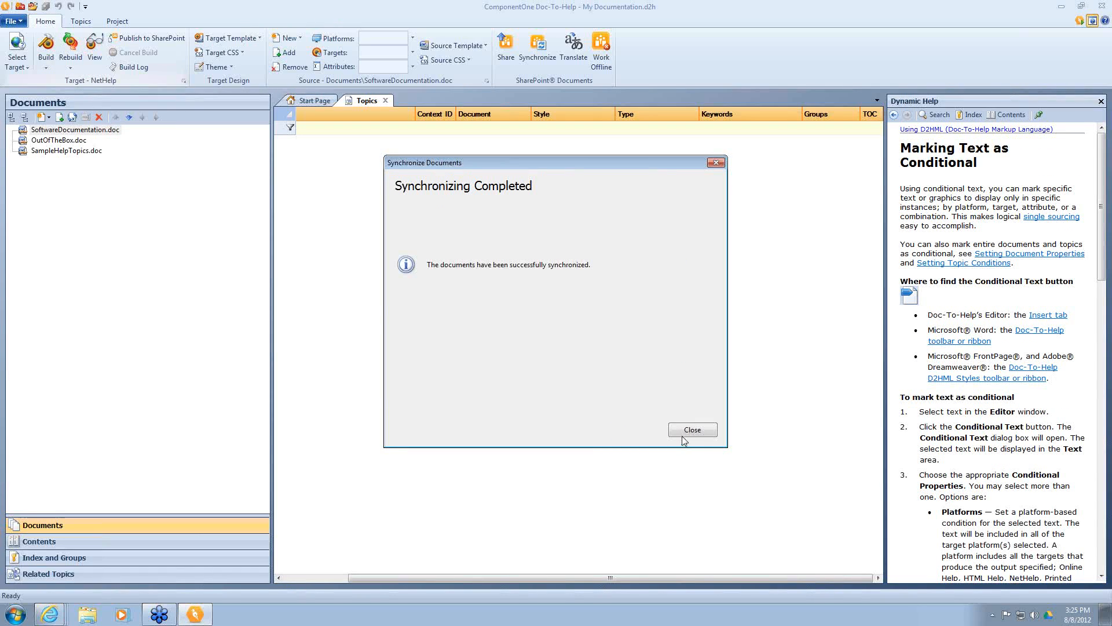
left_click(689, 430)
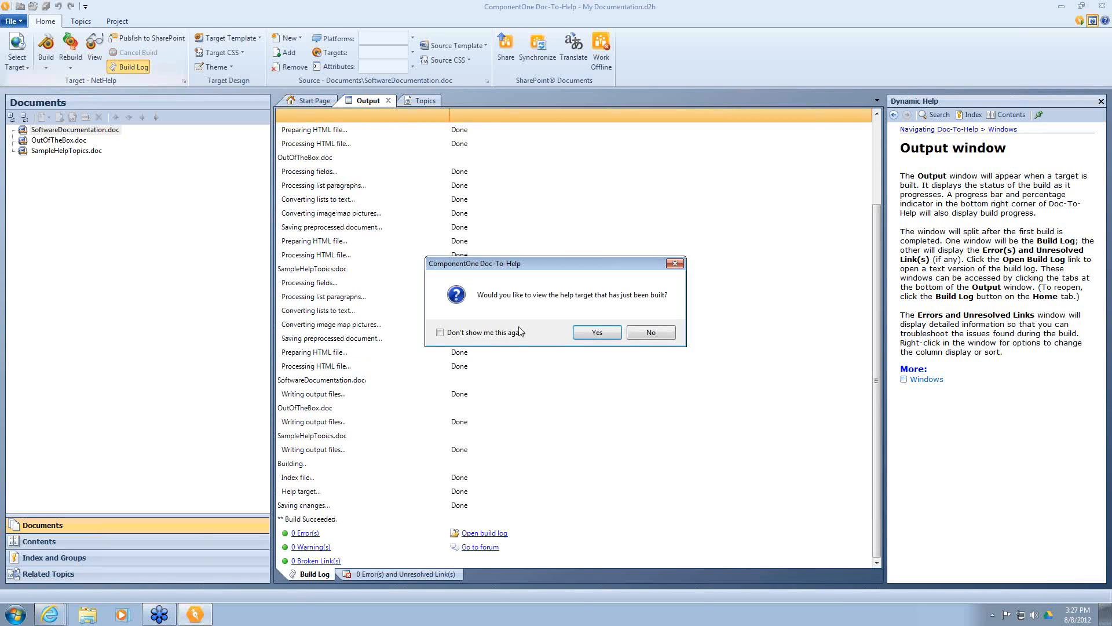
left_click(600, 335)
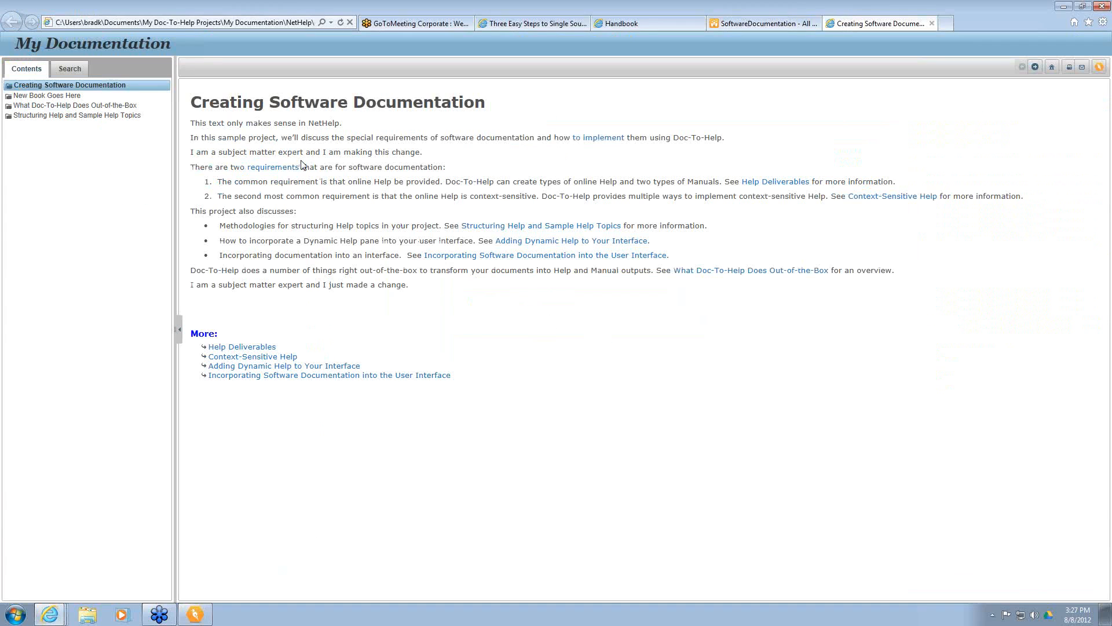
left_click_drag(352, 126, 193, 137)
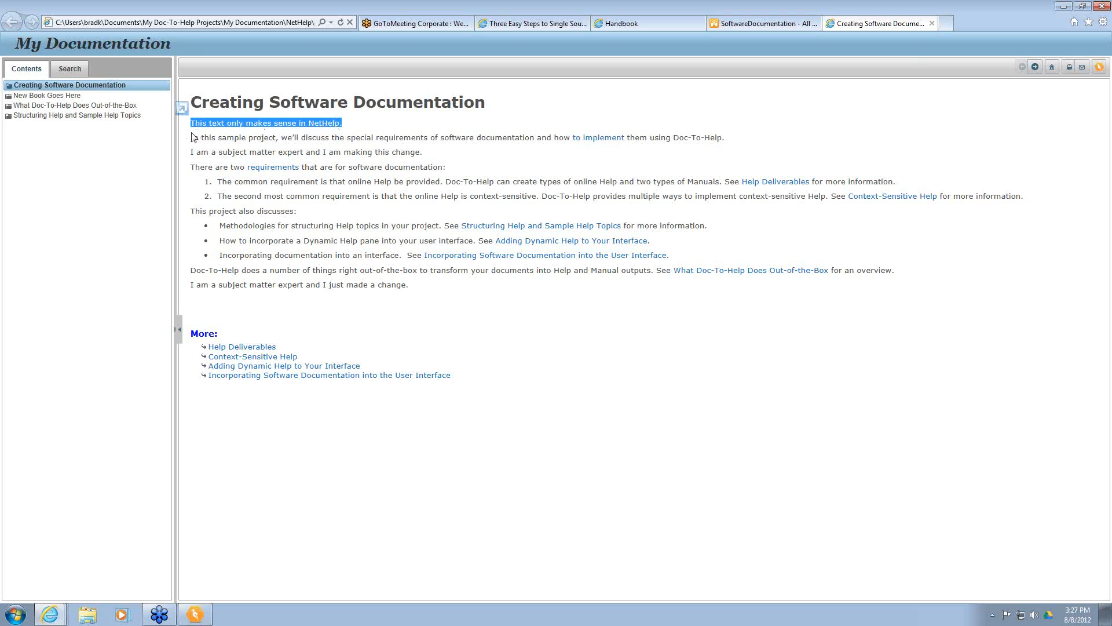
Search the built help for "documentation" and open the Structuring Help topic.
left_click(80, 72)
left_click(66, 87)
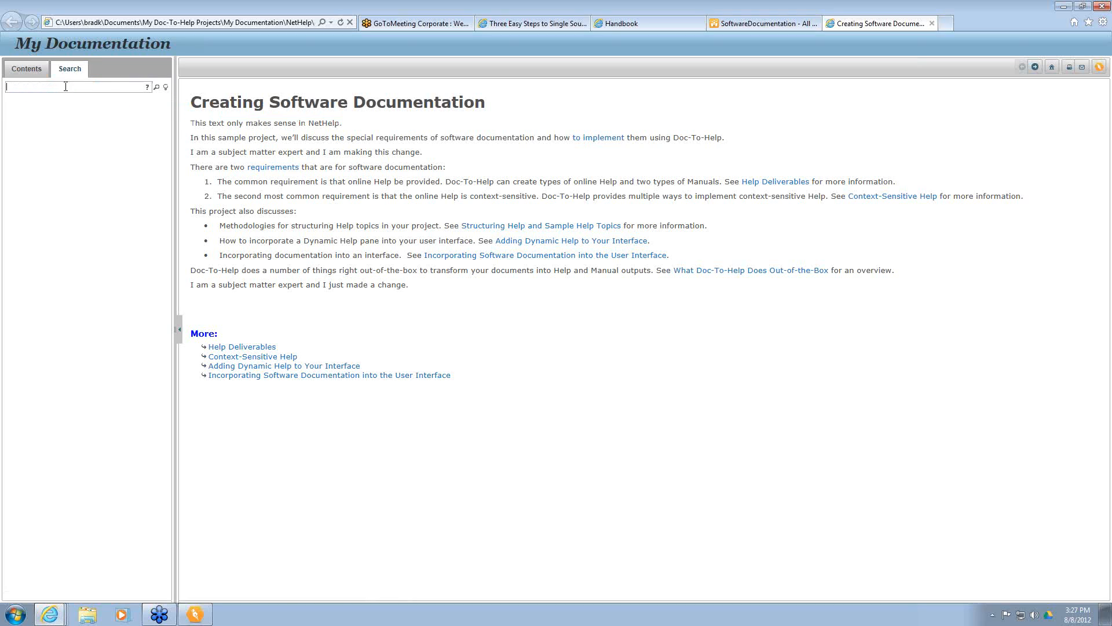
type("documentation")
key("Return")
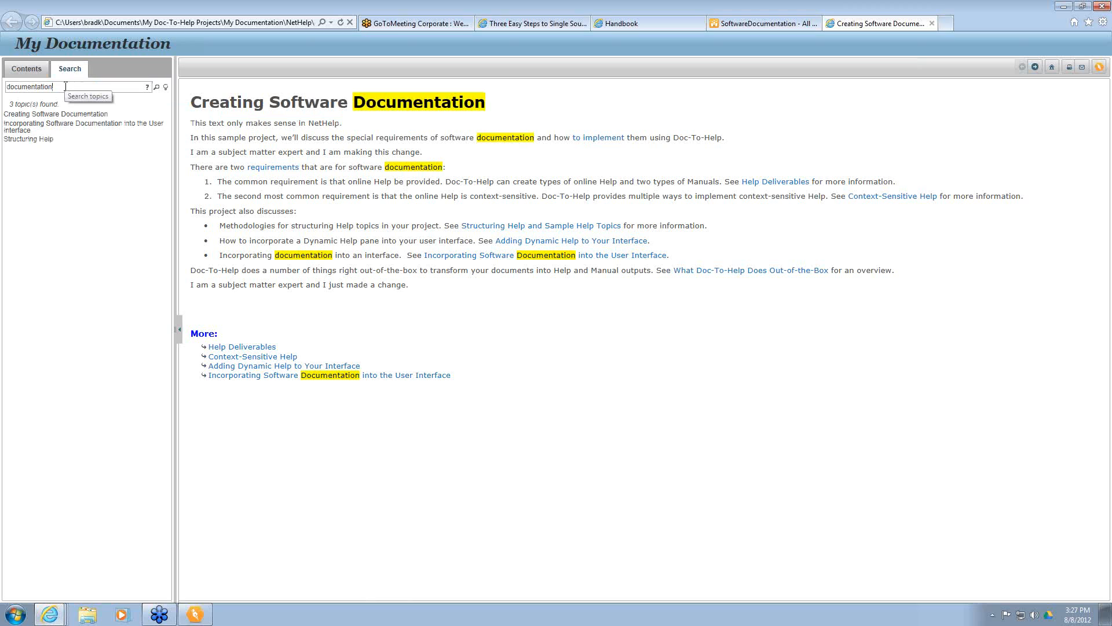
left_click(39, 141)
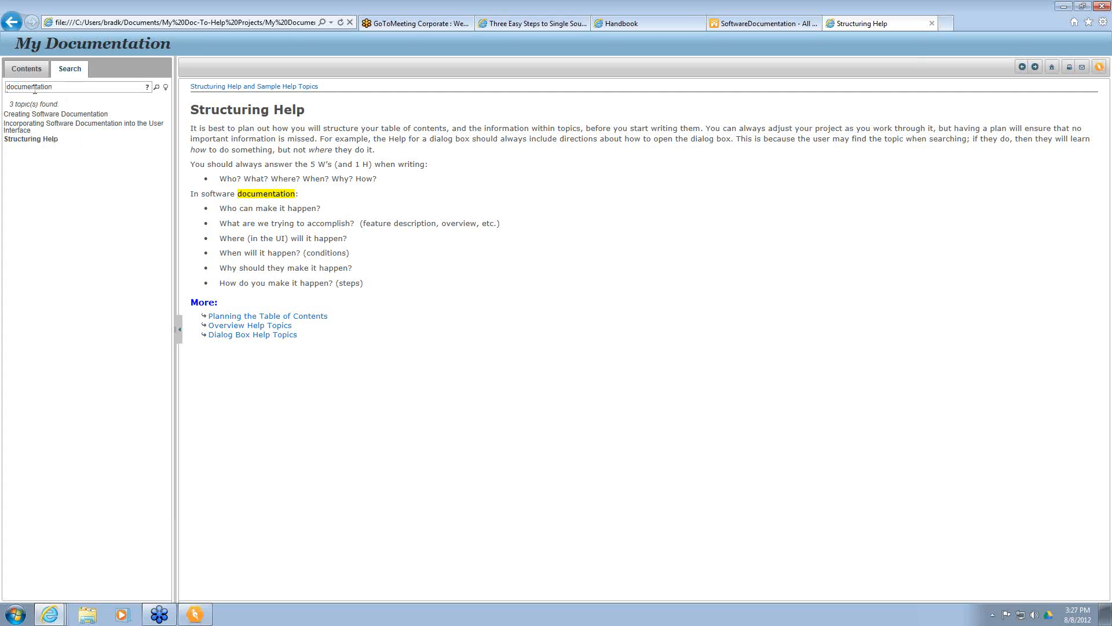
Search the help for the exact phrase "creating software documentation" in quotation marks and open the matching topic.
double_click(2, 87)
type("\"creating software documentation\"")
key("Return")
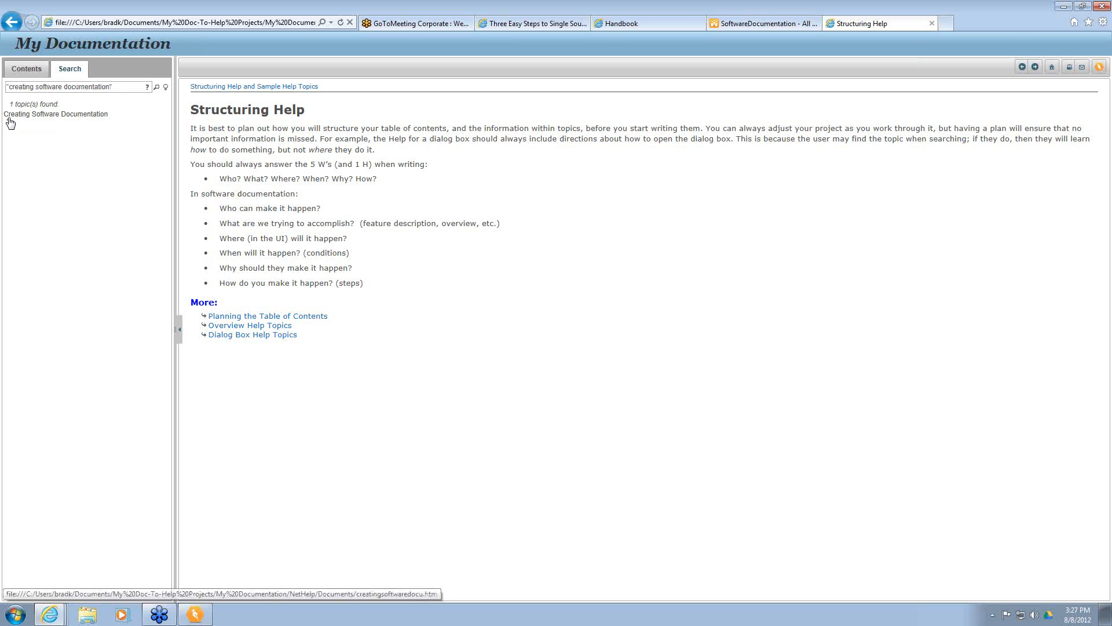
left_click(8, 116)
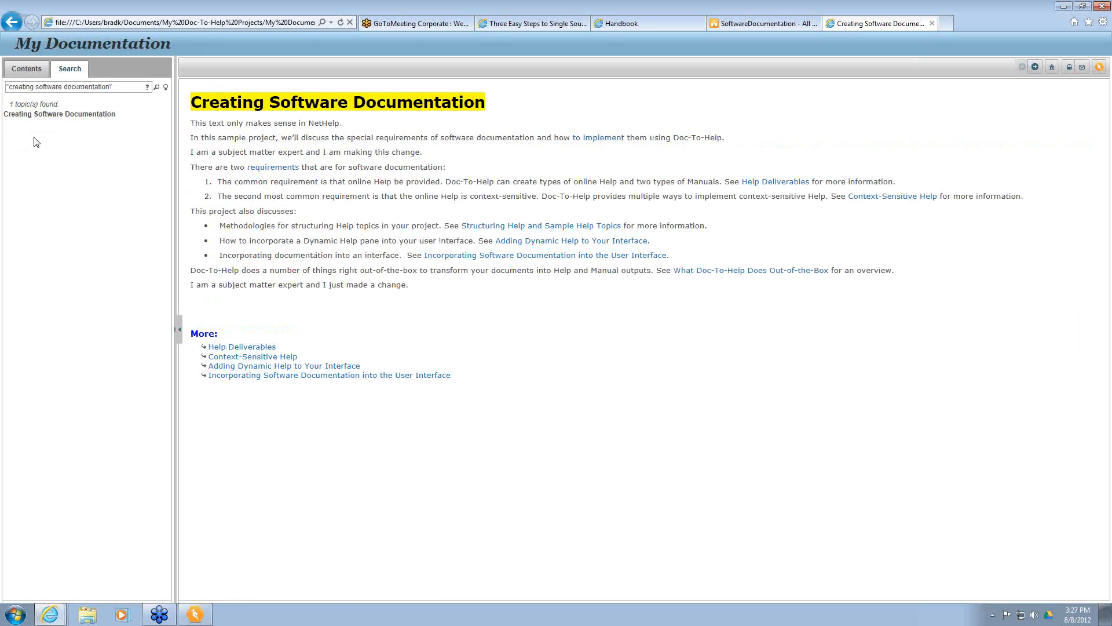
Search the help for the misspelled word "docmentation", accept the suggested spelling, and open the Structuring Help topic.
left_click_drag(126, 88, 1, 85)
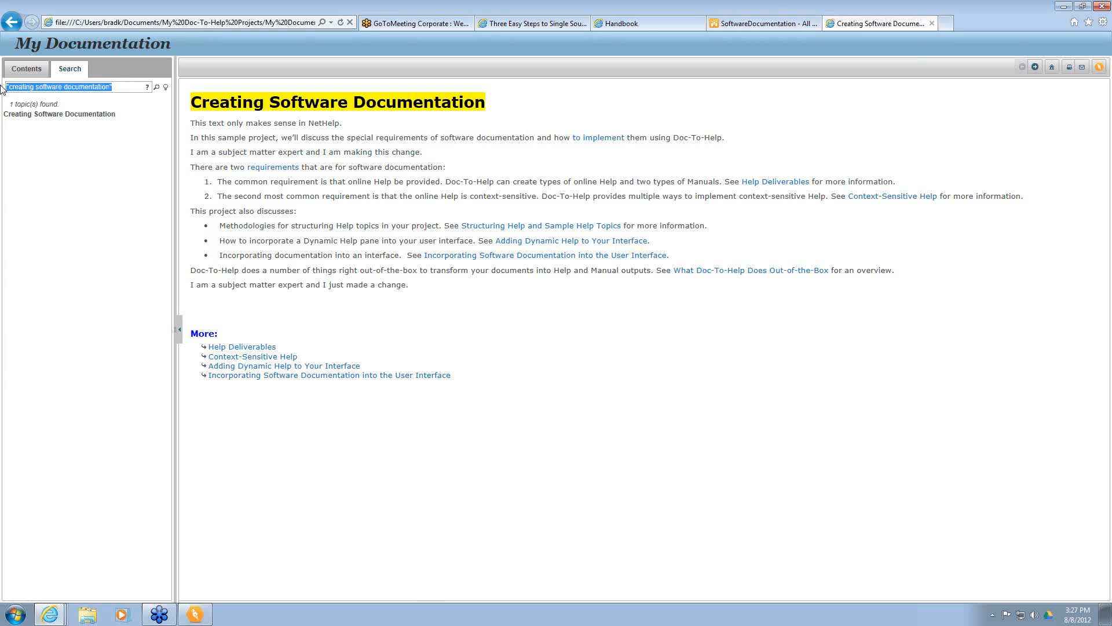
type("do")
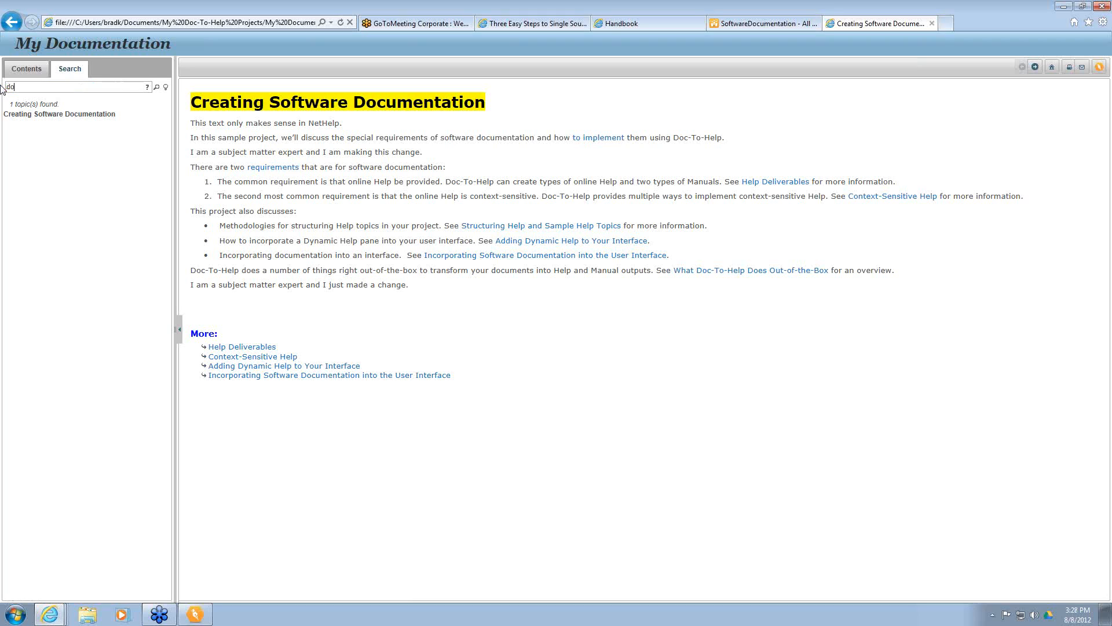
type("cmentation")
key("Return")
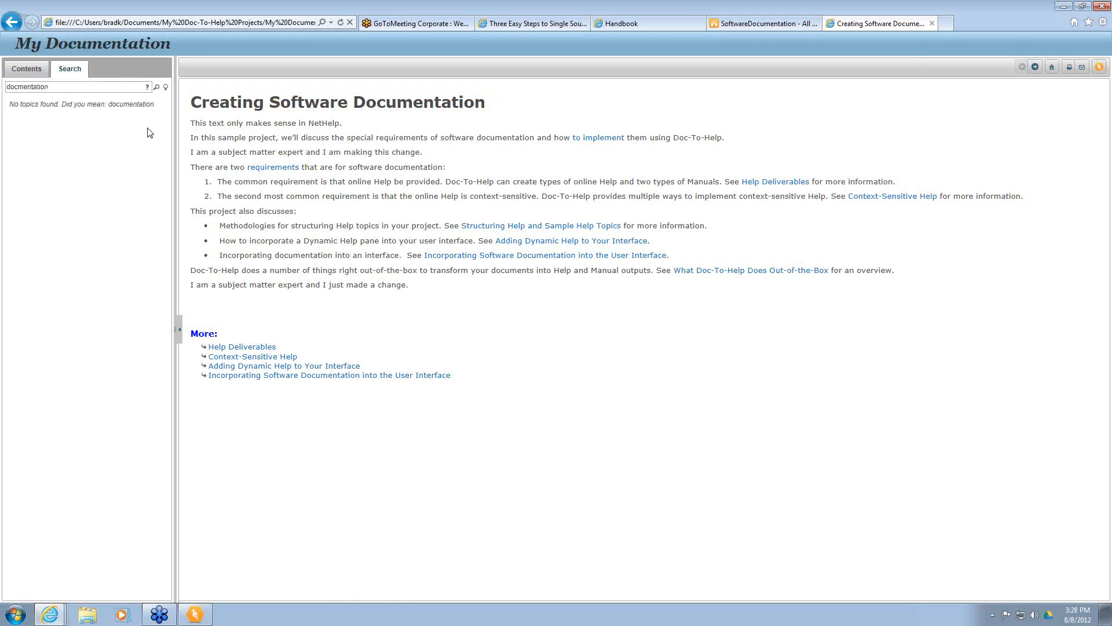
left_click(132, 105)
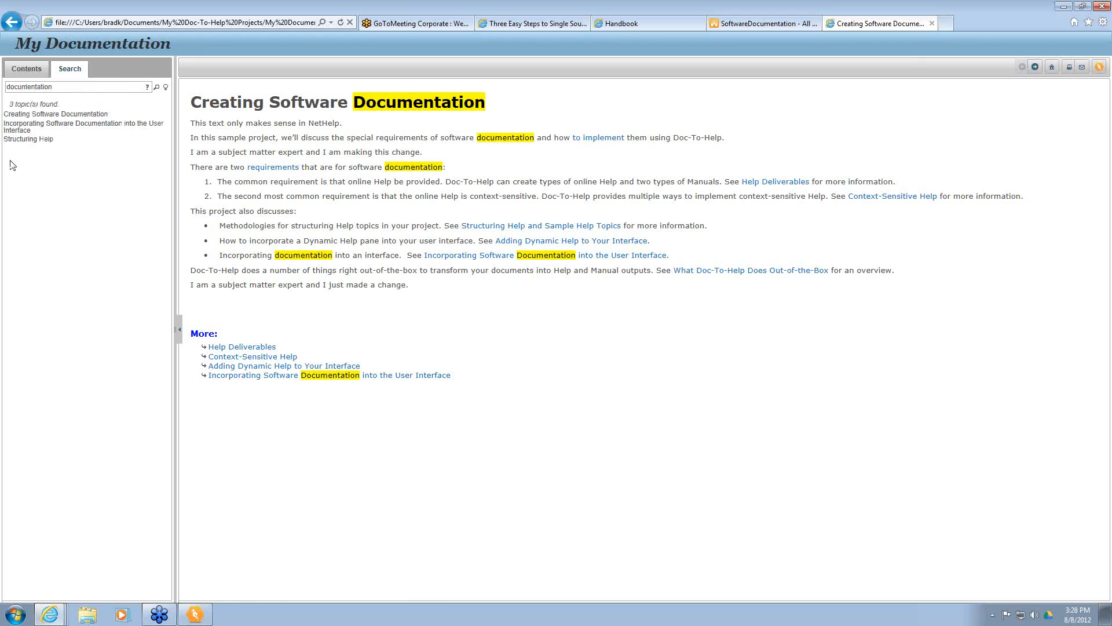
left_click(28, 139)
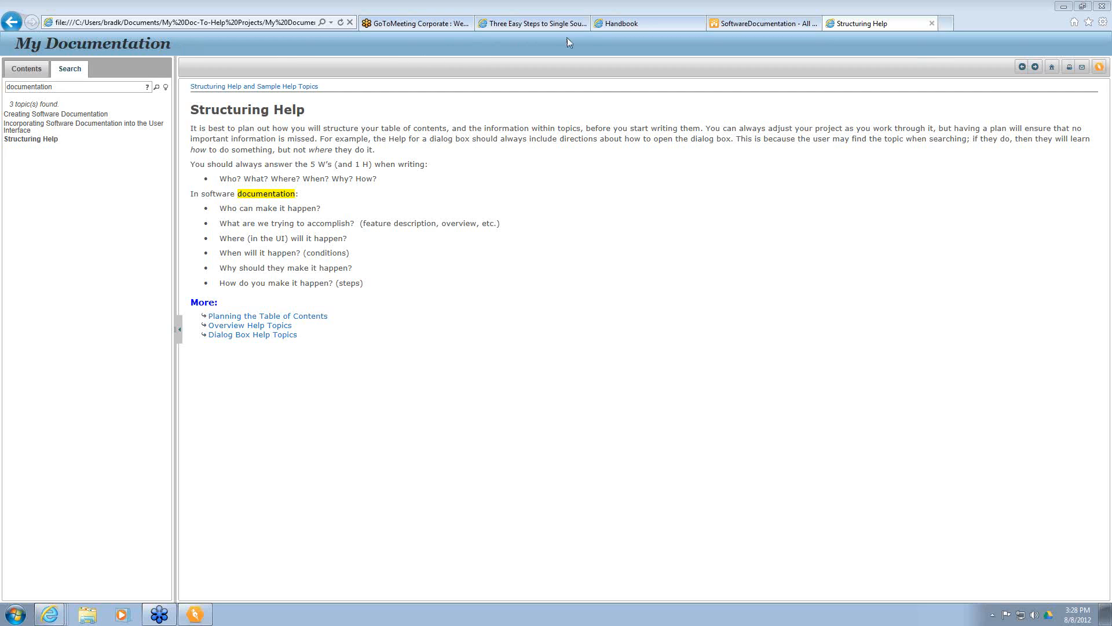
Translate the Three Easy Steps to Single Sourcing page of the Doc-To-Help 2012 User Guide into Danish and into Hebrew.
left_click(538, 24)
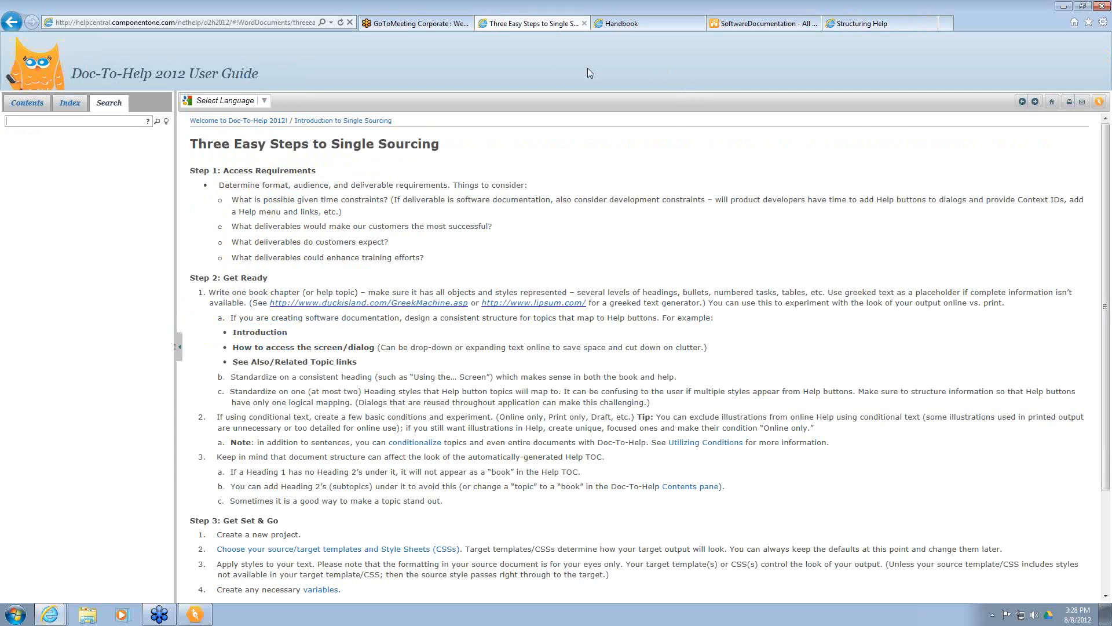
left_click(264, 103)
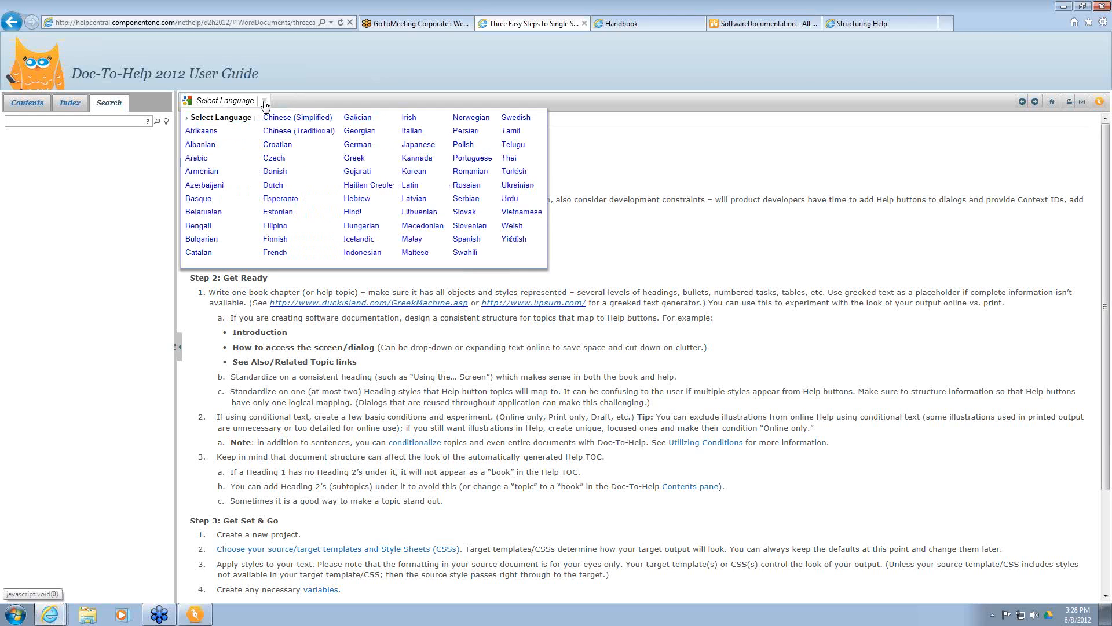
left_click(276, 177)
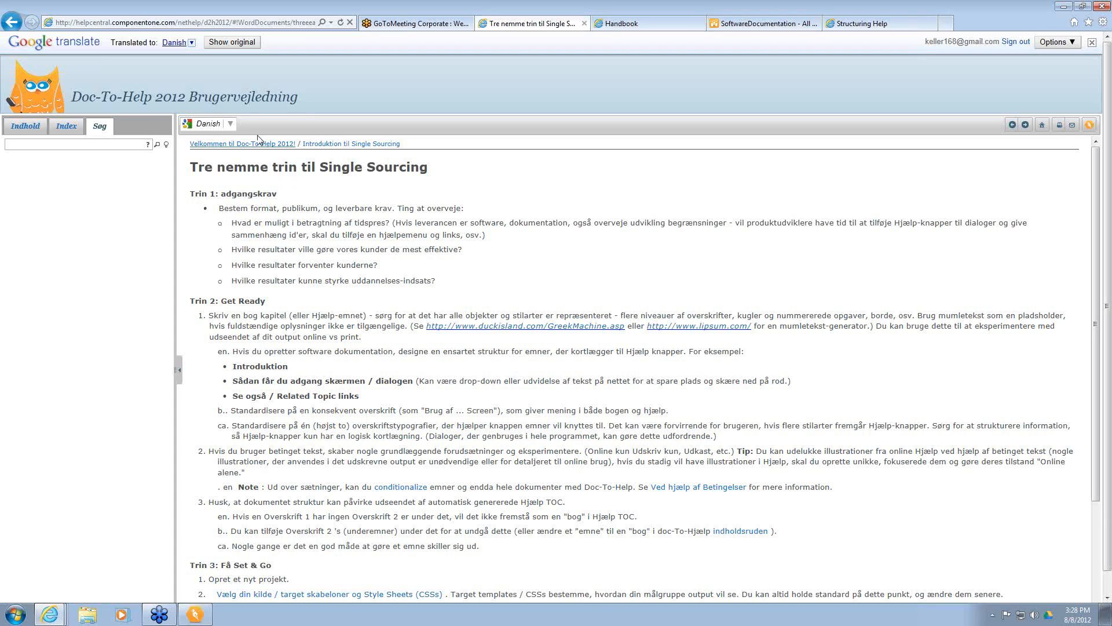
left_click(229, 125)
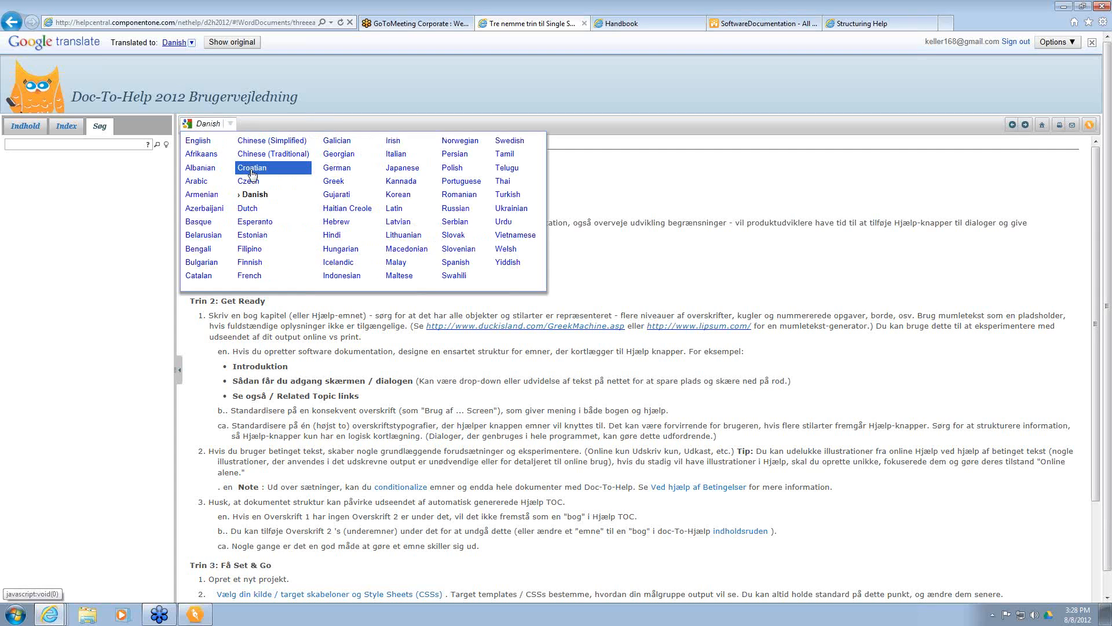
left_click(336, 220)
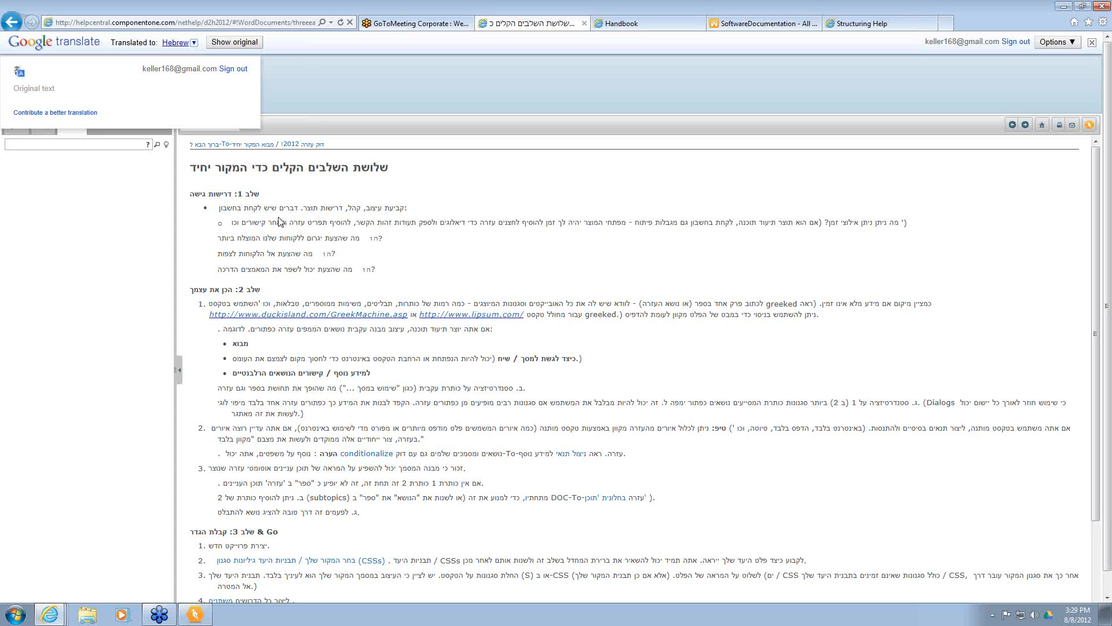
mouse_move(195, 614)
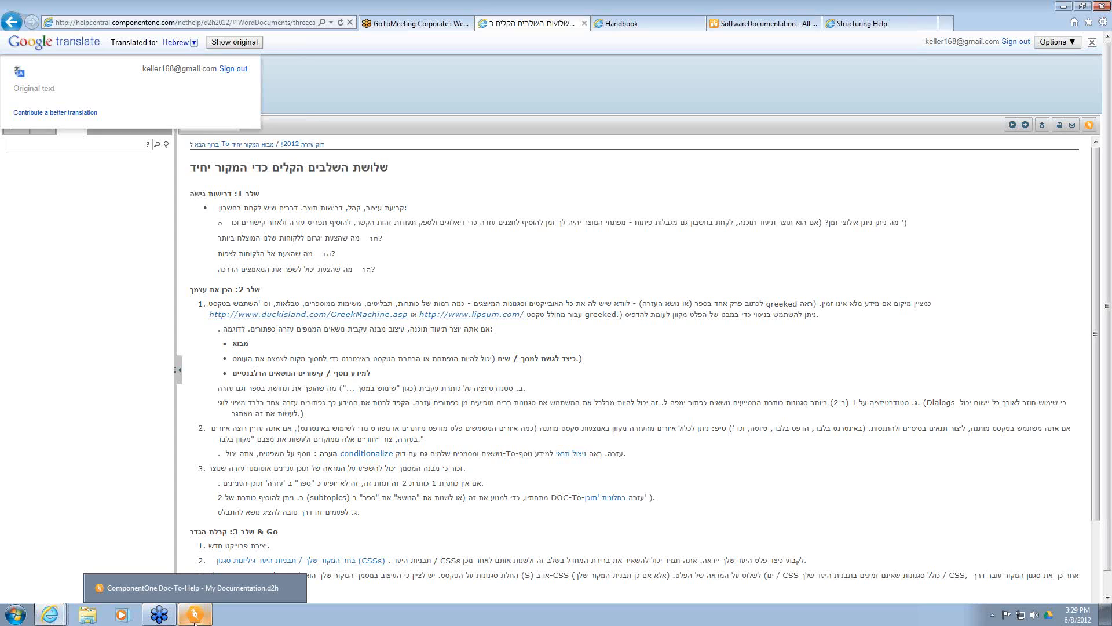
Switch to Doc-To-Help and load NewTheme in the Theme Designer.
left_click(201, 593)
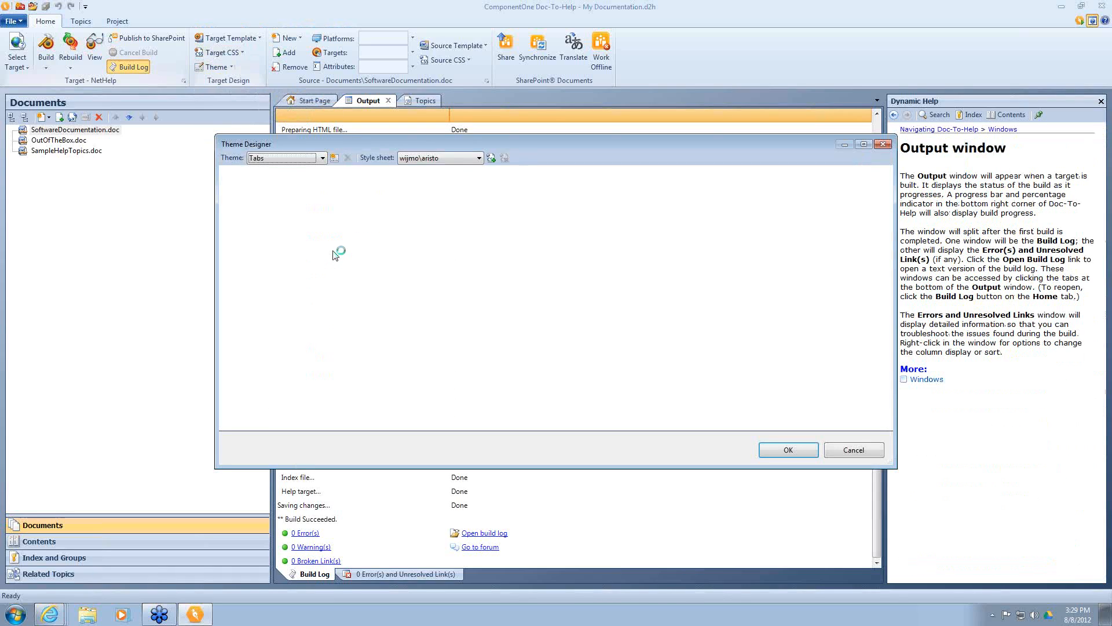
left_click(323, 160)
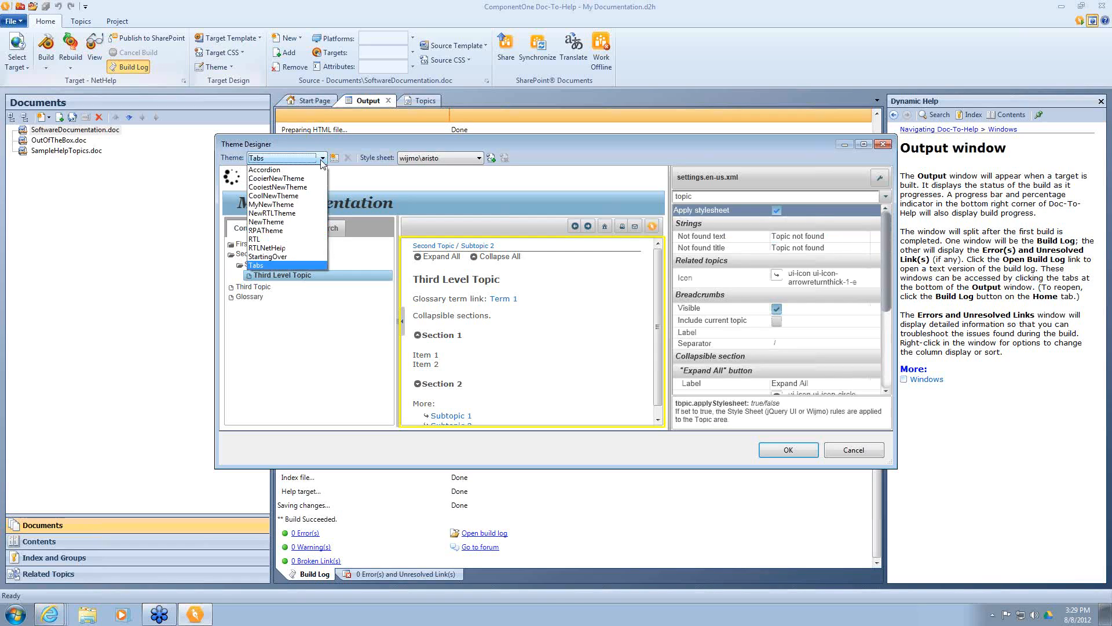
left_click(300, 221)
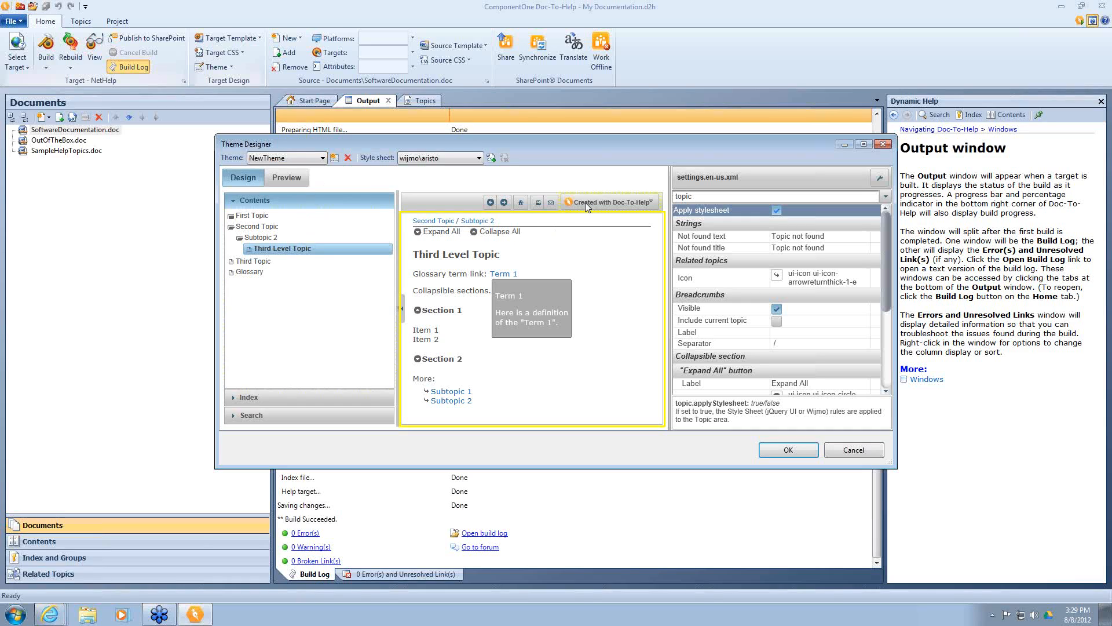
Replace the icon of the theme's "Created with Doc-To-Help" button with the jQuery UI theme icon circle-arrow-s.
left_click(608, 202)
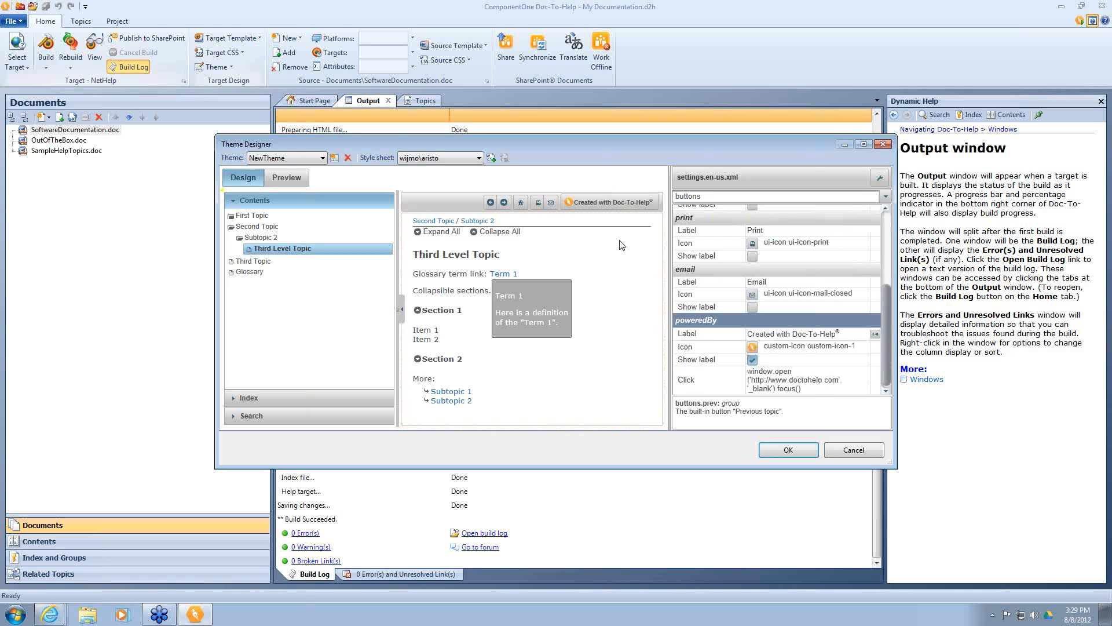
left_click(607, 209)
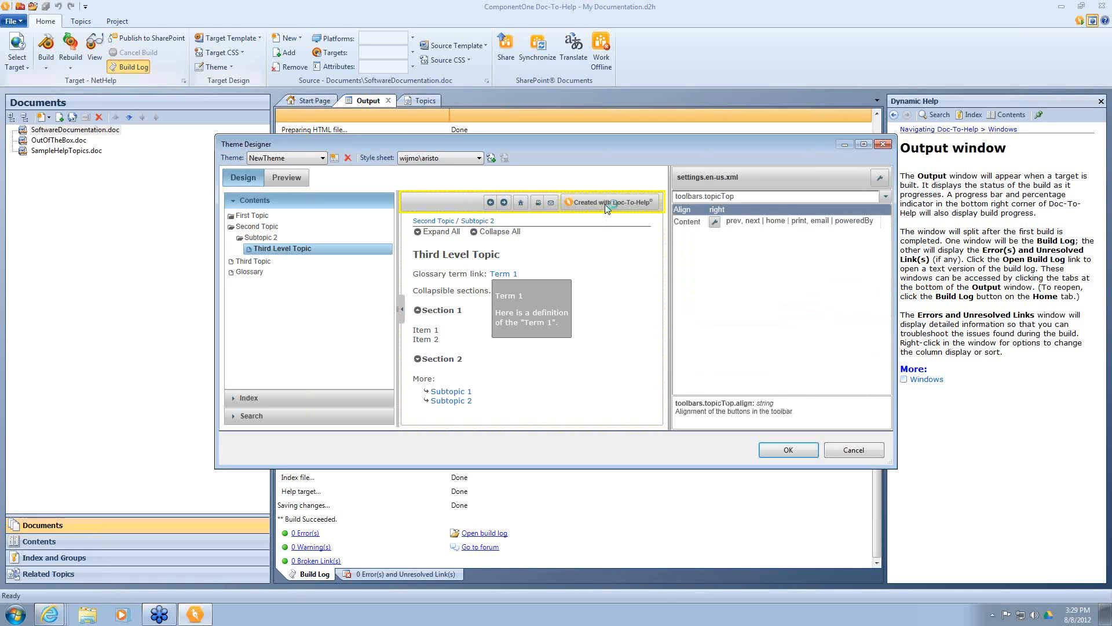
left_click(606, 209)
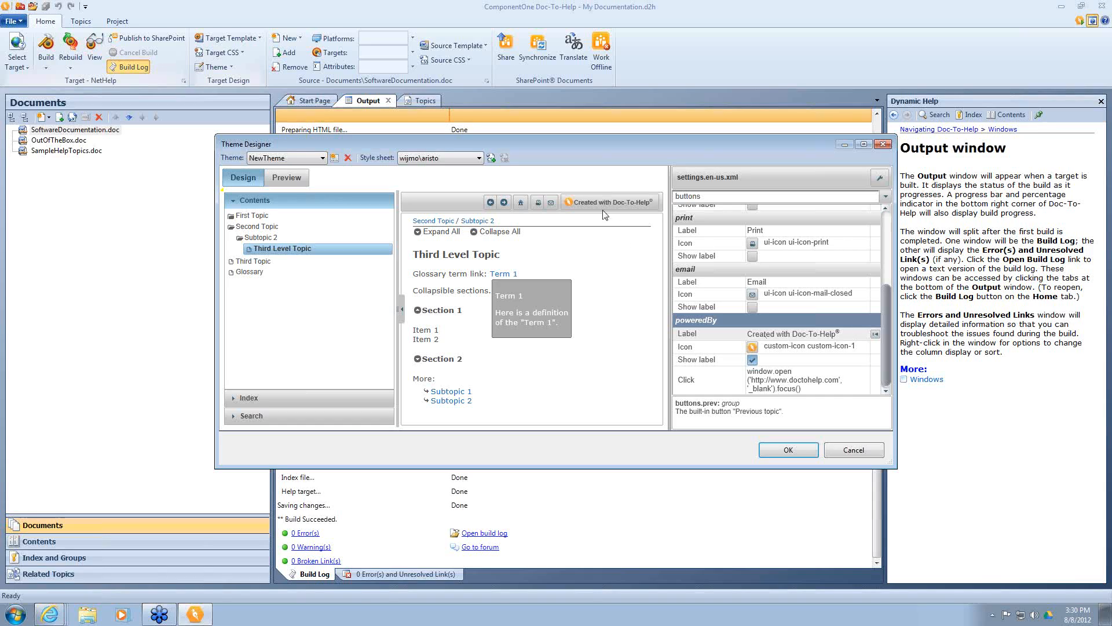
left_click(471, 203)
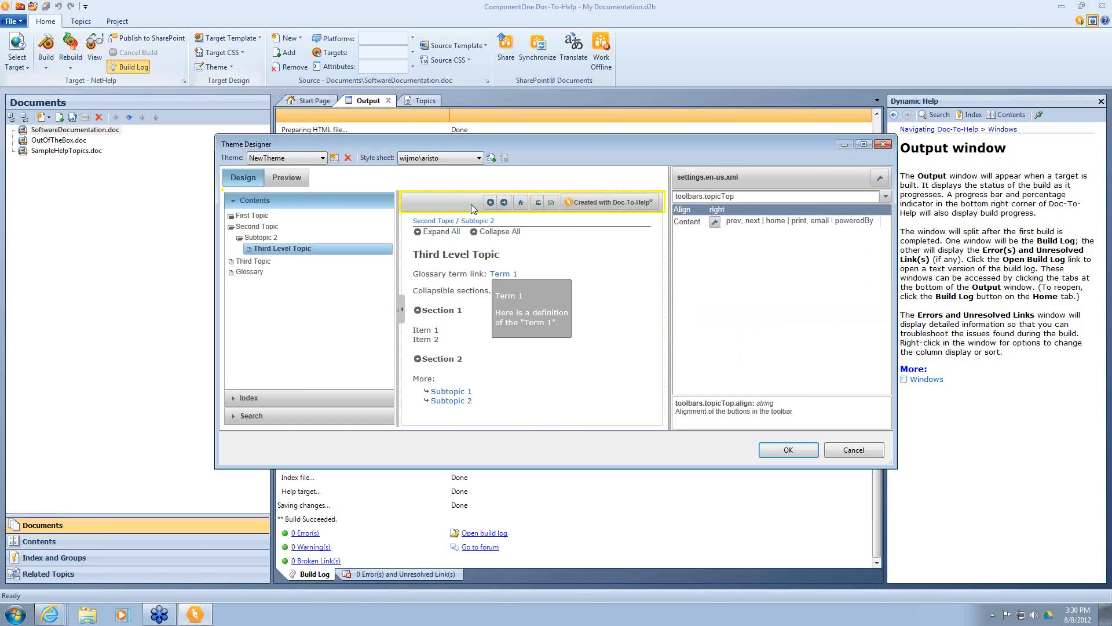
left_click(576, 203)
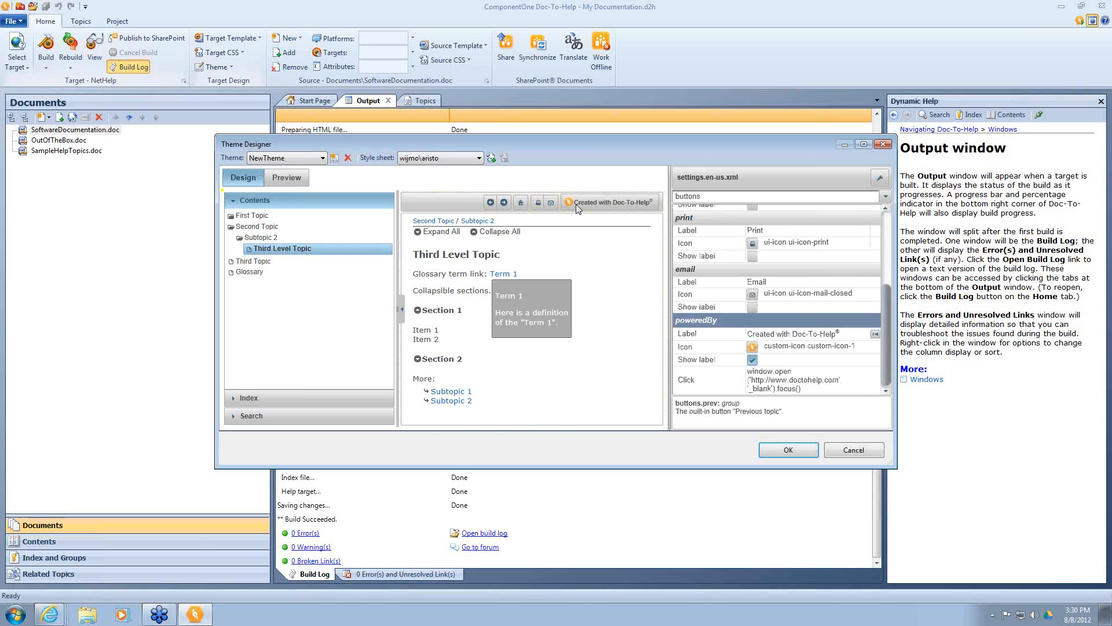
left_click(752, 347)
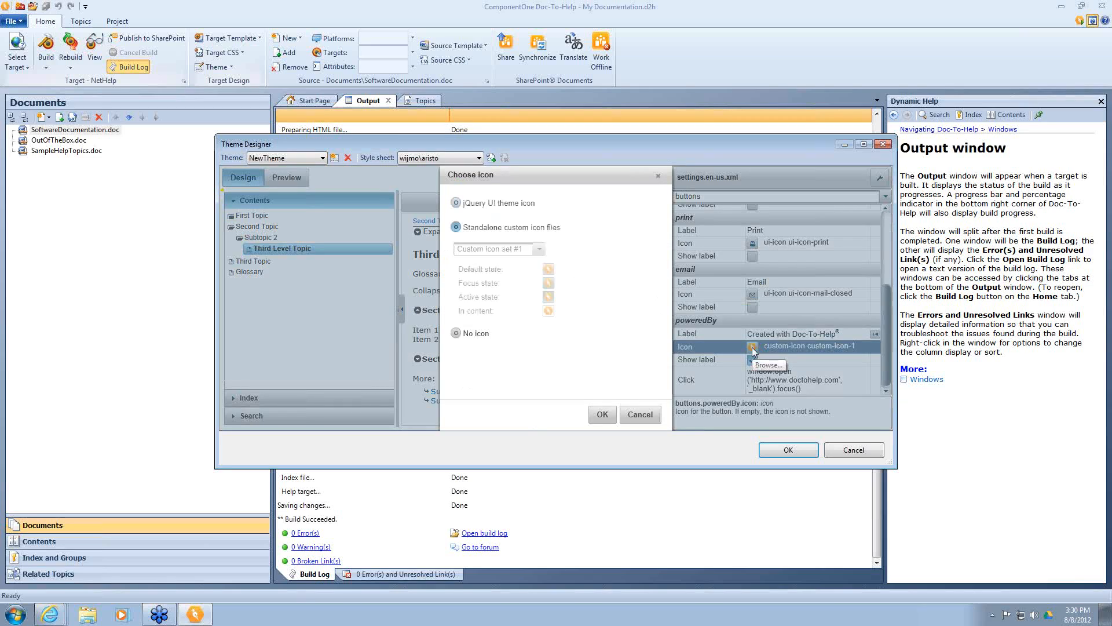
left_click(455, 202)
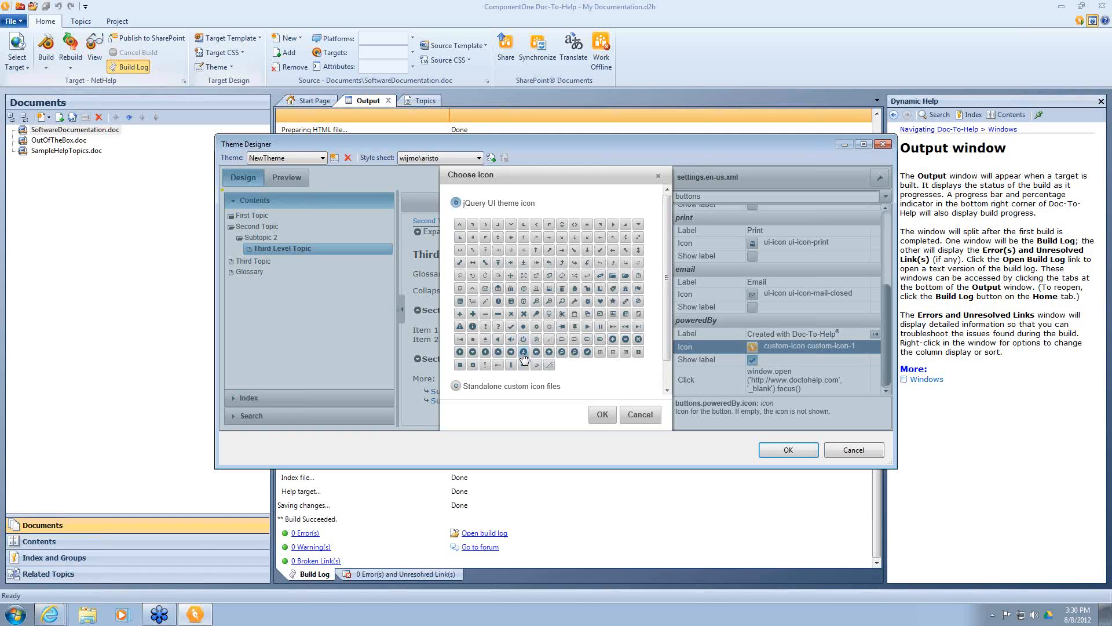
left_click(524, 355)
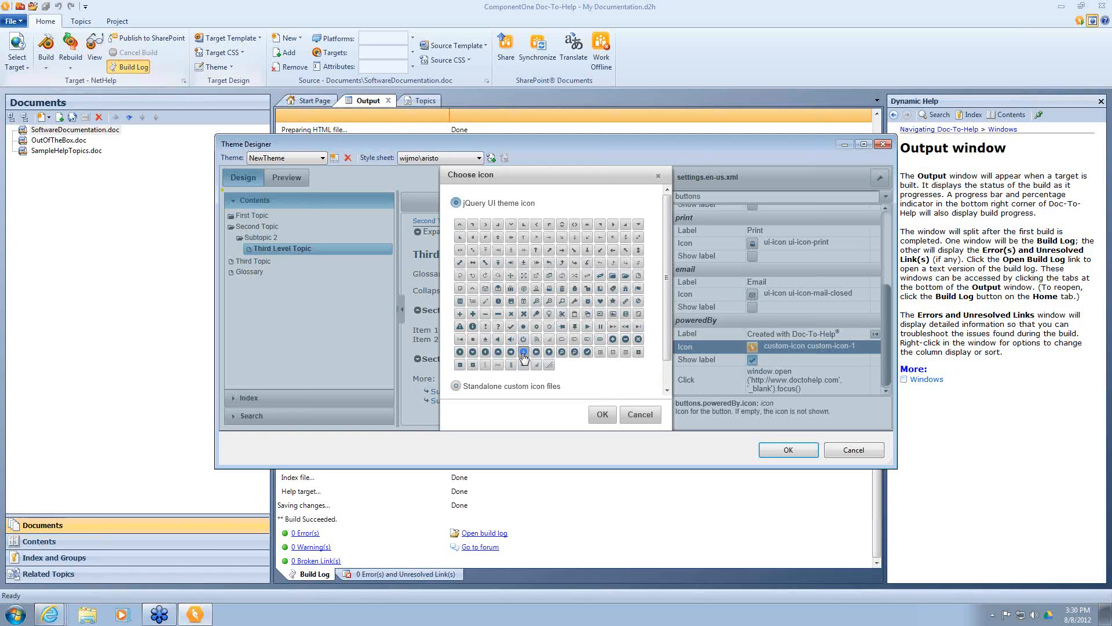
left_click(601, 417)
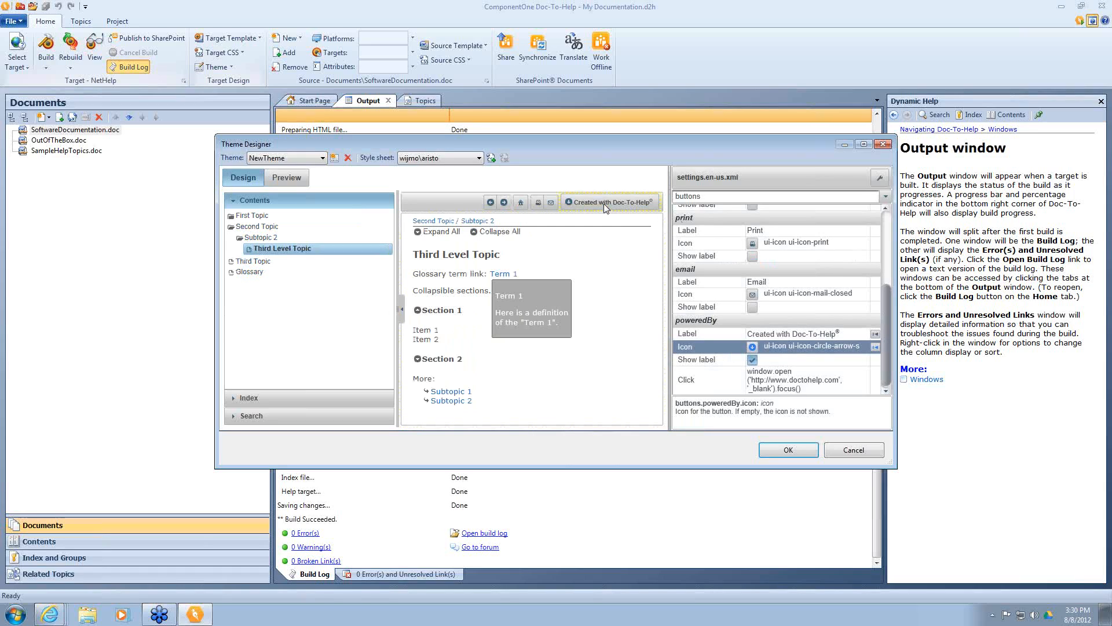
Test the link of the "Created with Doc-To-Help" button and close the browser window it opens.
left_click(604, 204)
left_click(604, 203)
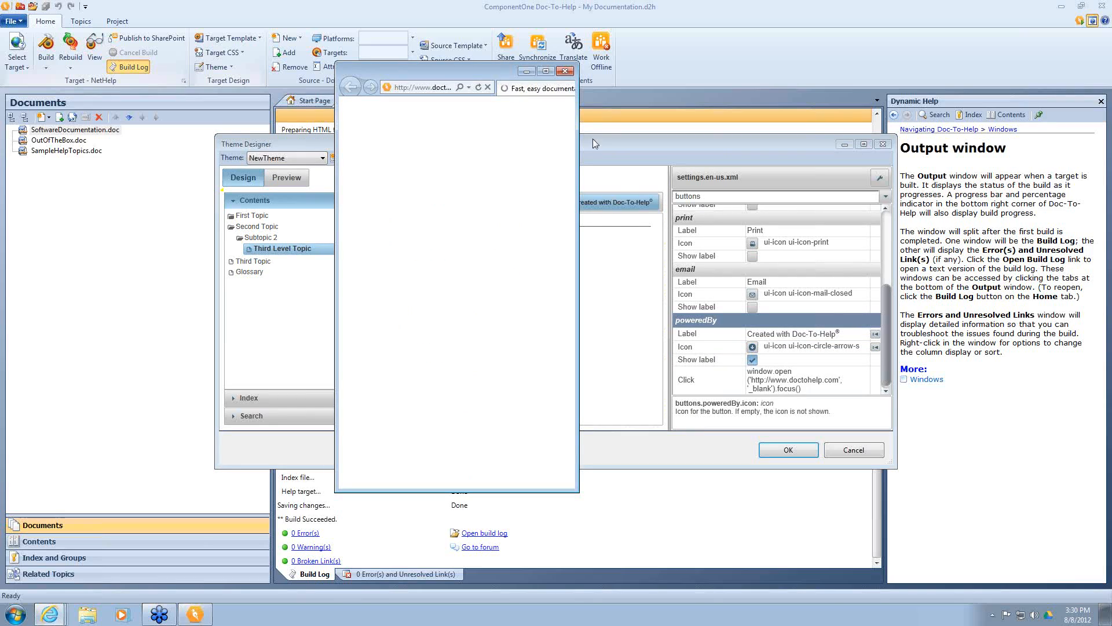
left_click(565, 72)
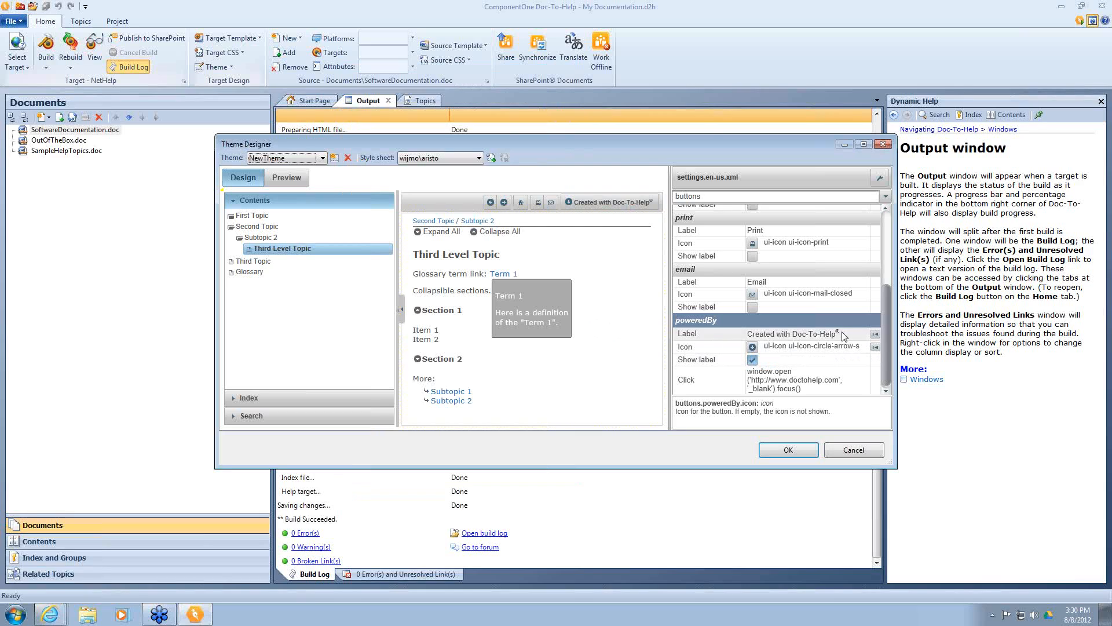
Review the theme settings of the contents, index and topic areas, and save NewTheme.
left_click(315, 291)
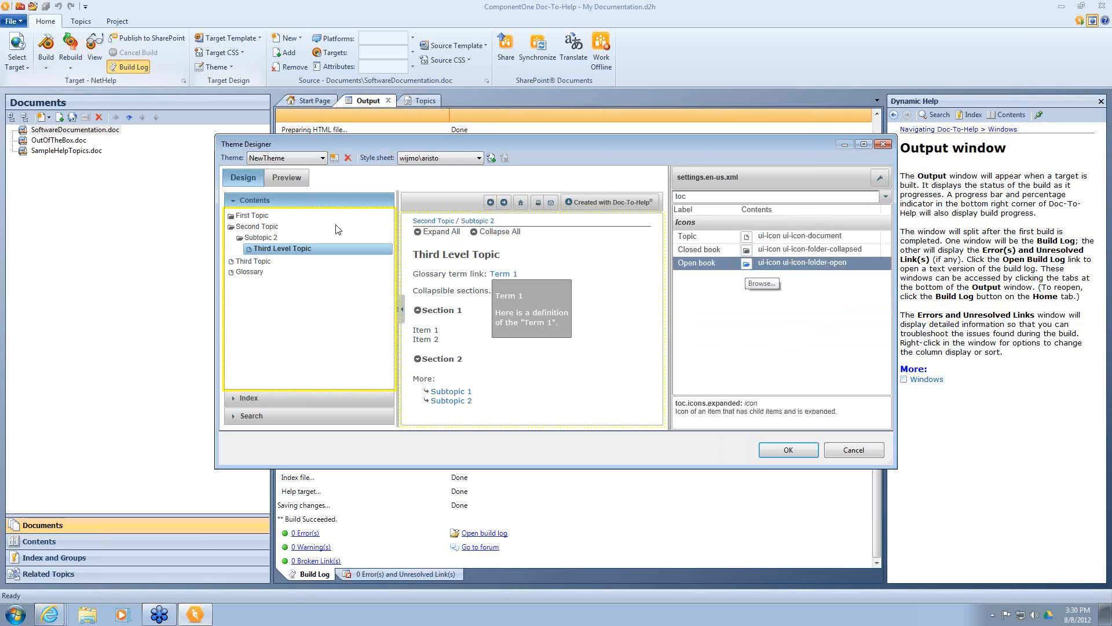
left_click(269, 398)
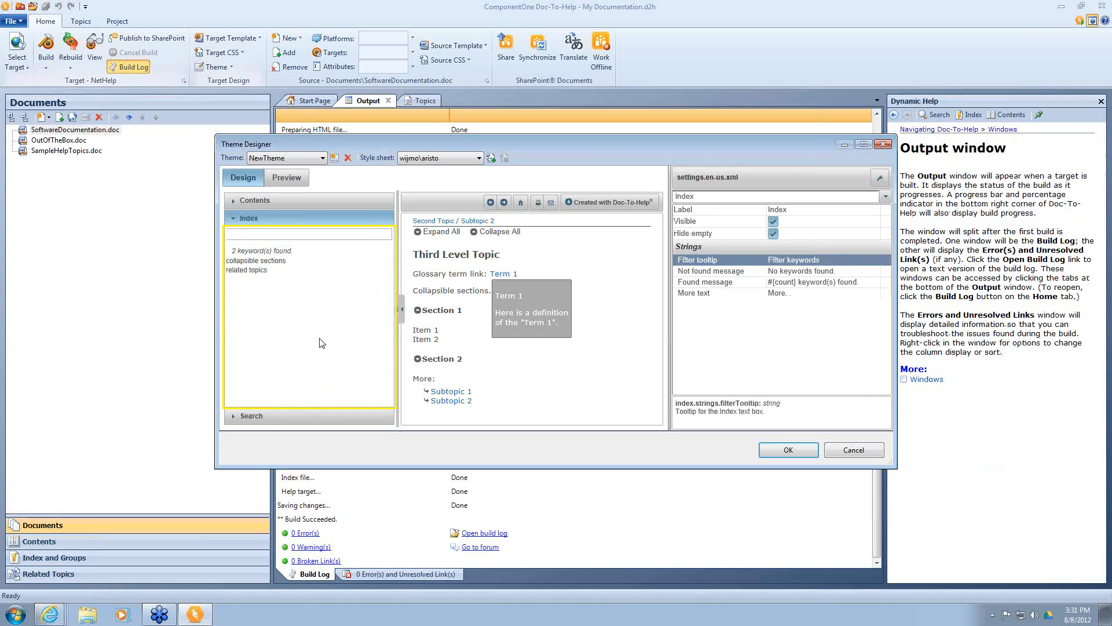
left_click(451, 243)
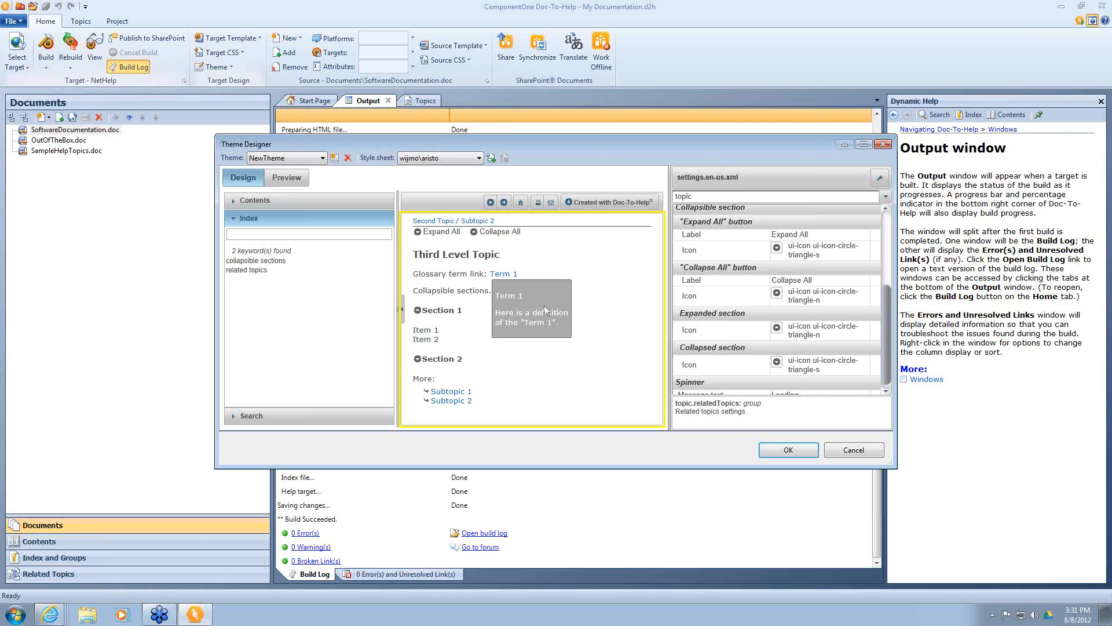
left_click(767, 450)
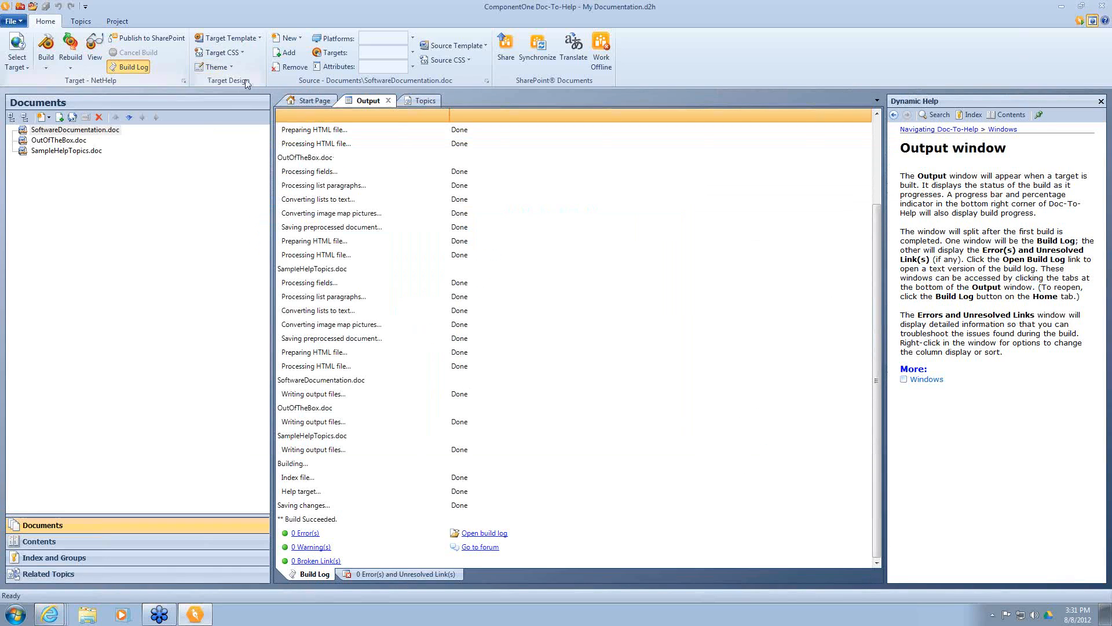
Set the NetHelp target's theme to Tabs and accept it in the Theme Designer.
left_click(232, 67)
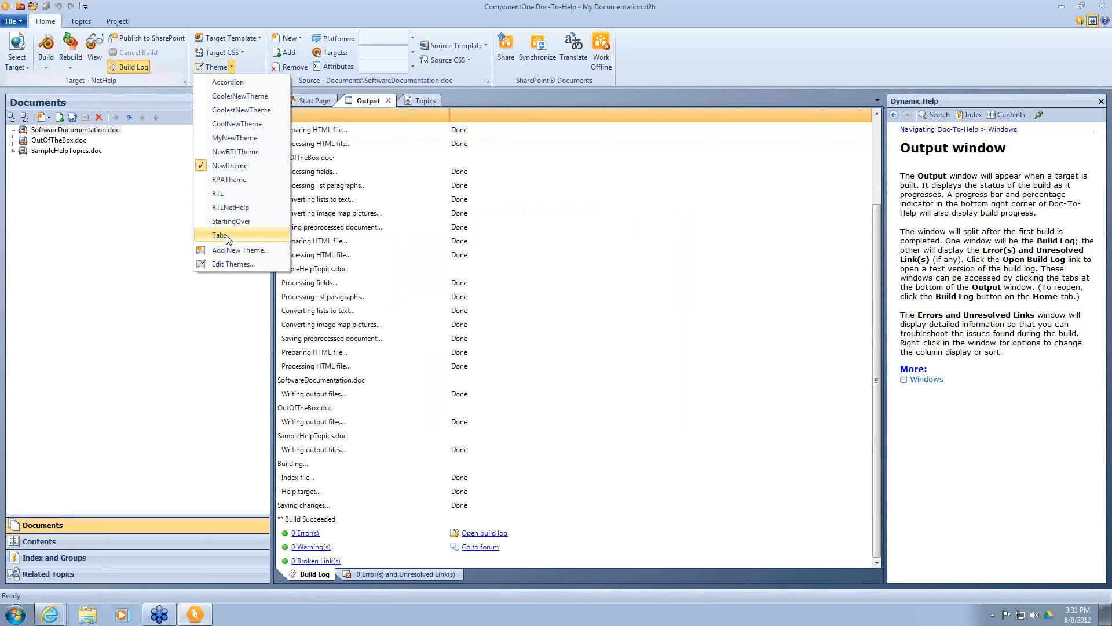
left_click(220, 235)
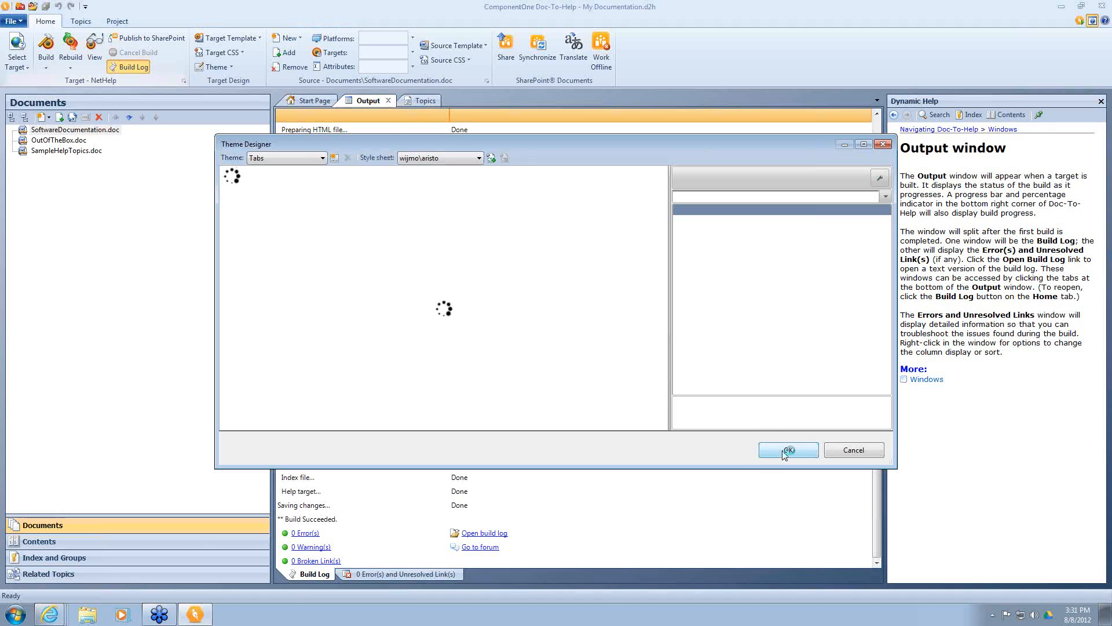
left_click(785, 451)
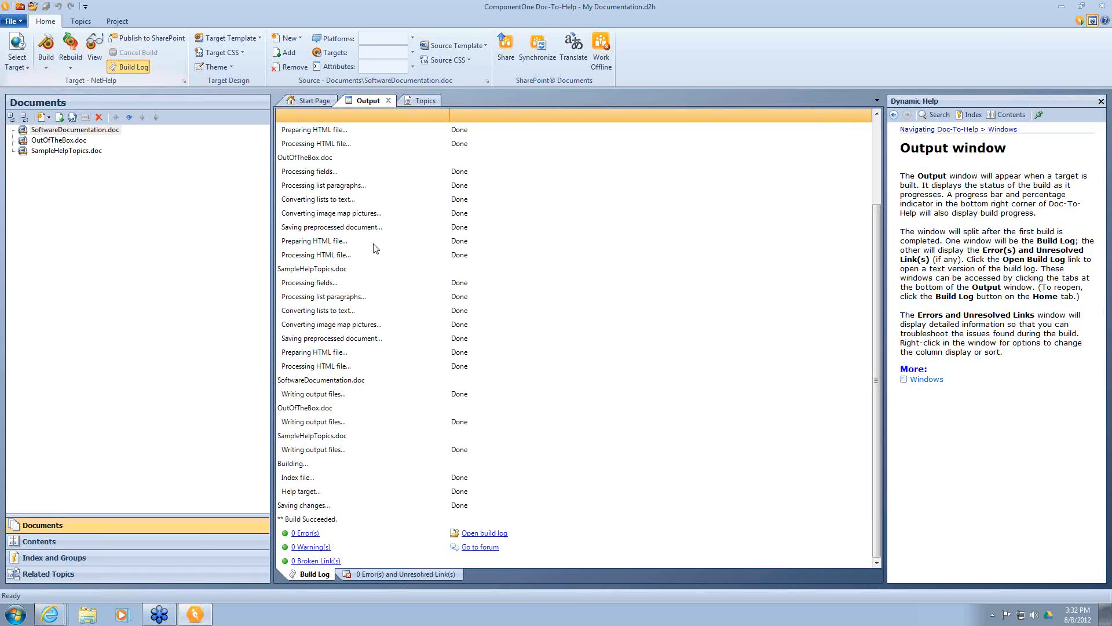
Show the project's topics list and assign context ID 78 to the topic "Mapping a Help topic in Authoring Mode".
left_click(427, 101)
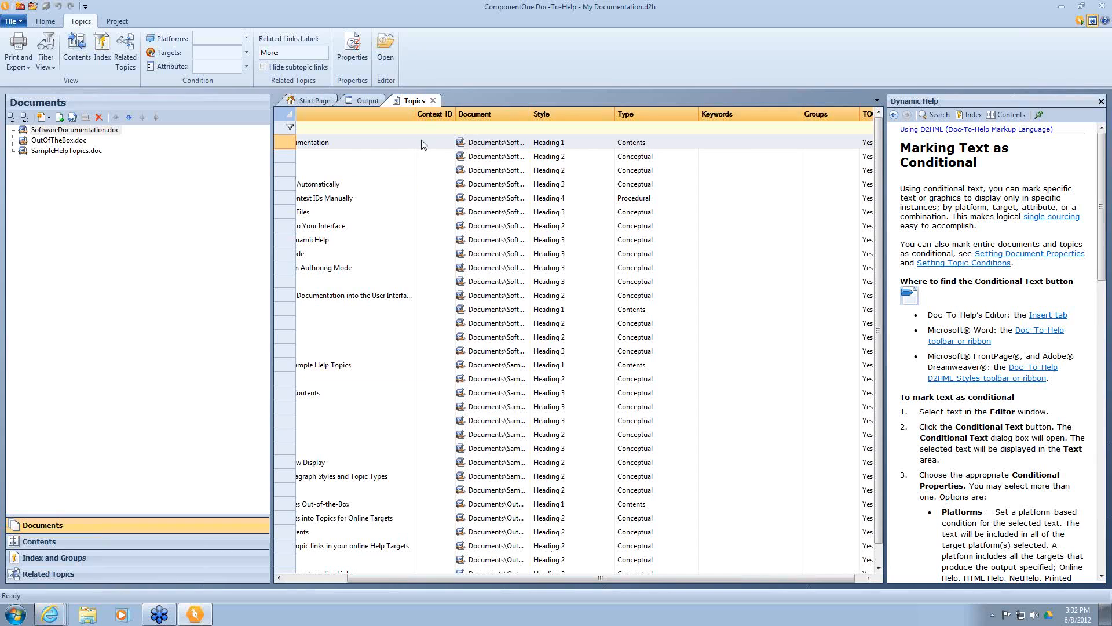
left_click(427, 161)
left_click(425, 186)
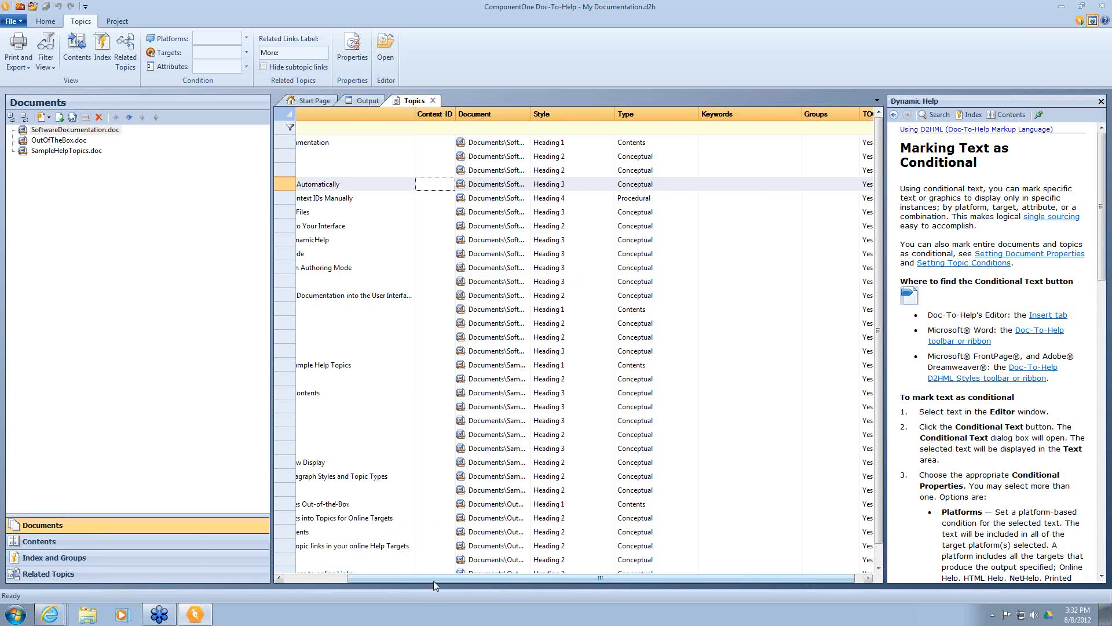
left_click_drag(433, 578, 369, 578)
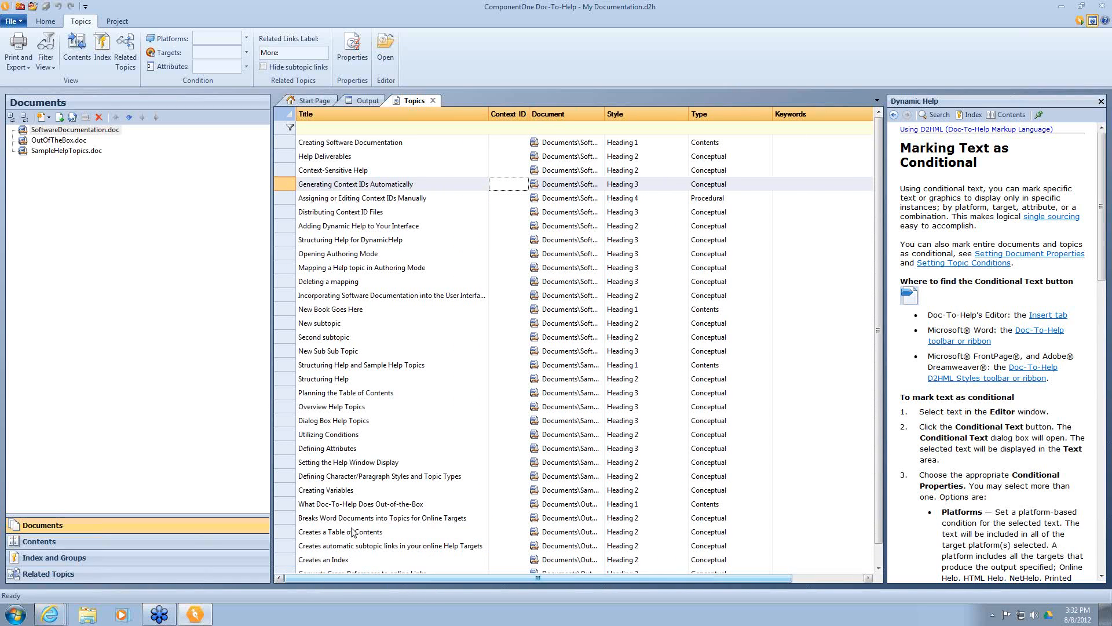
left_click(369, 259)
left_click(360, 269)
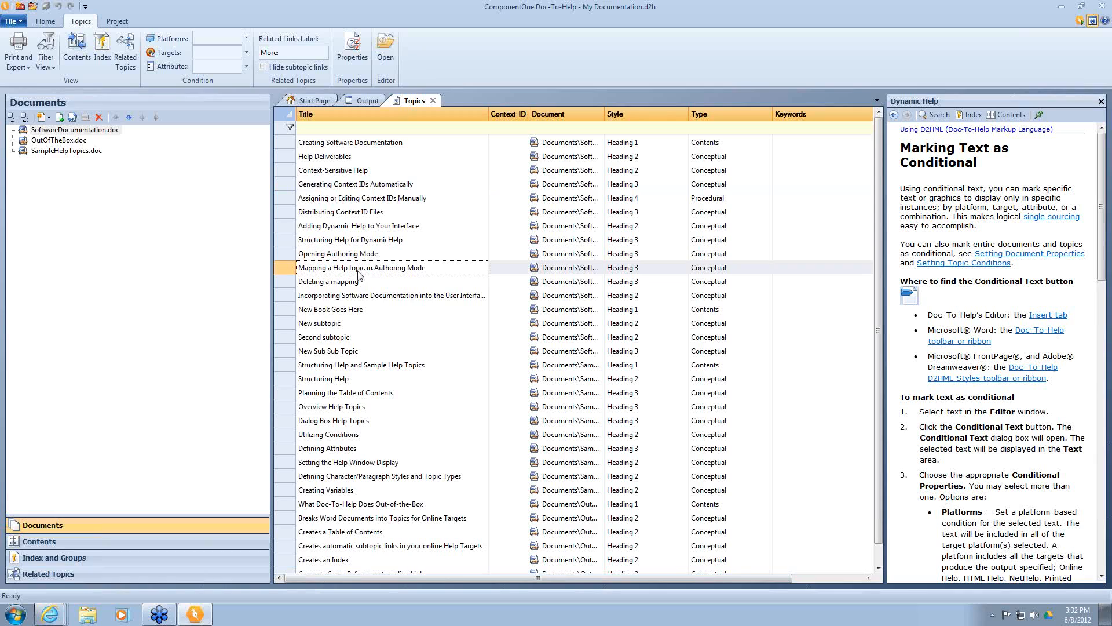
left_click(512, 269)
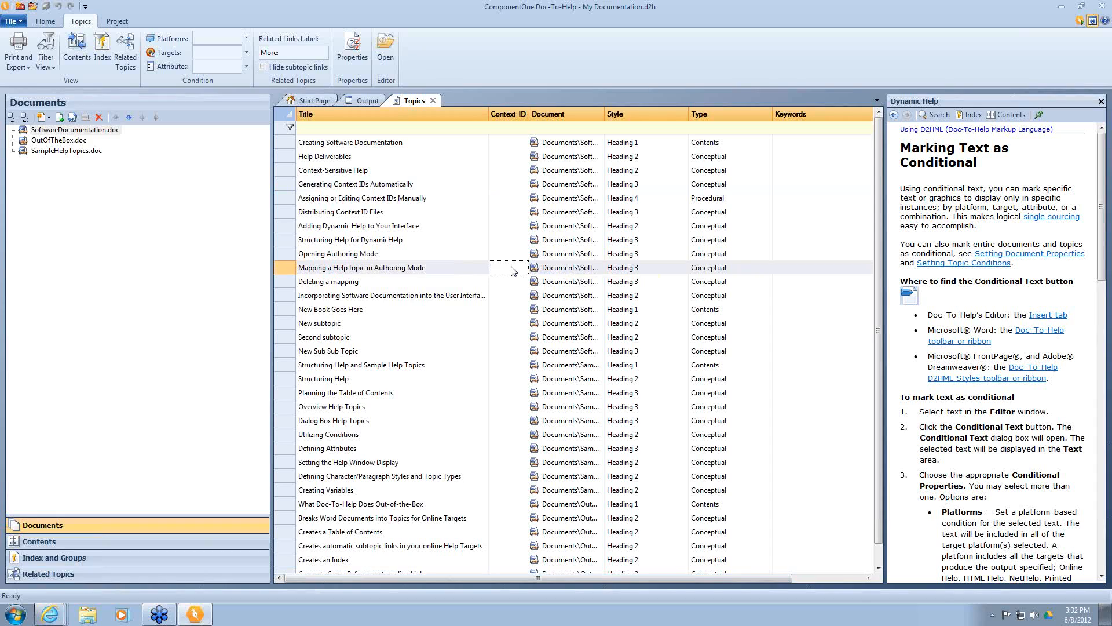
type("78")
key("Return")
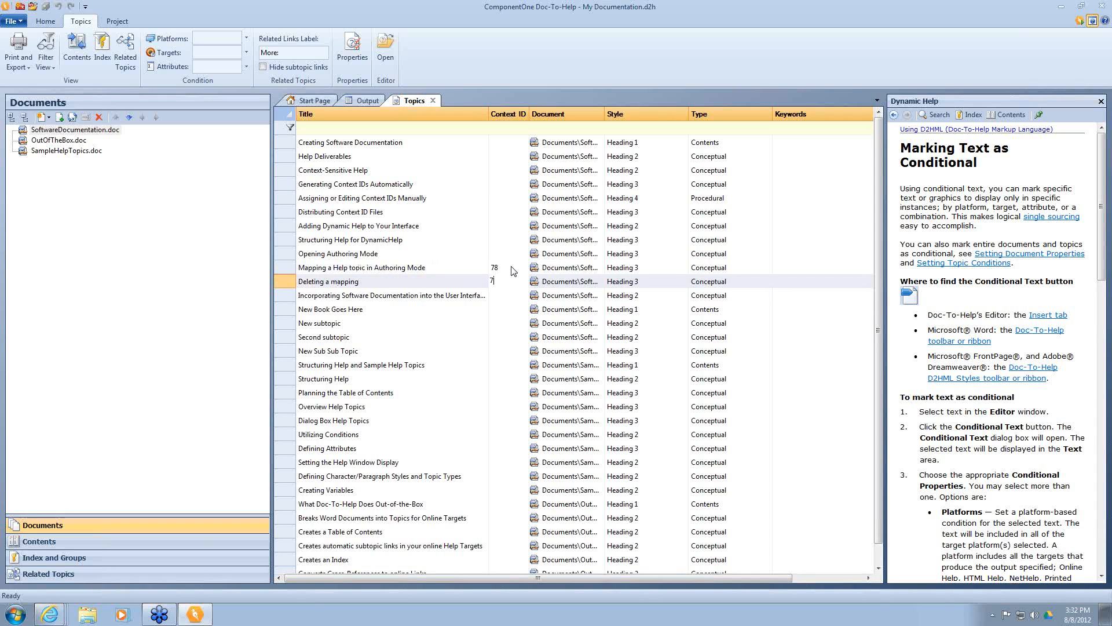
Assign context ID 70 to "Deleting a mapping", 79 to the "Incorporating Software Documentation" topic, and 778 to "New Book Goes Here".
type("70")
key("Return")
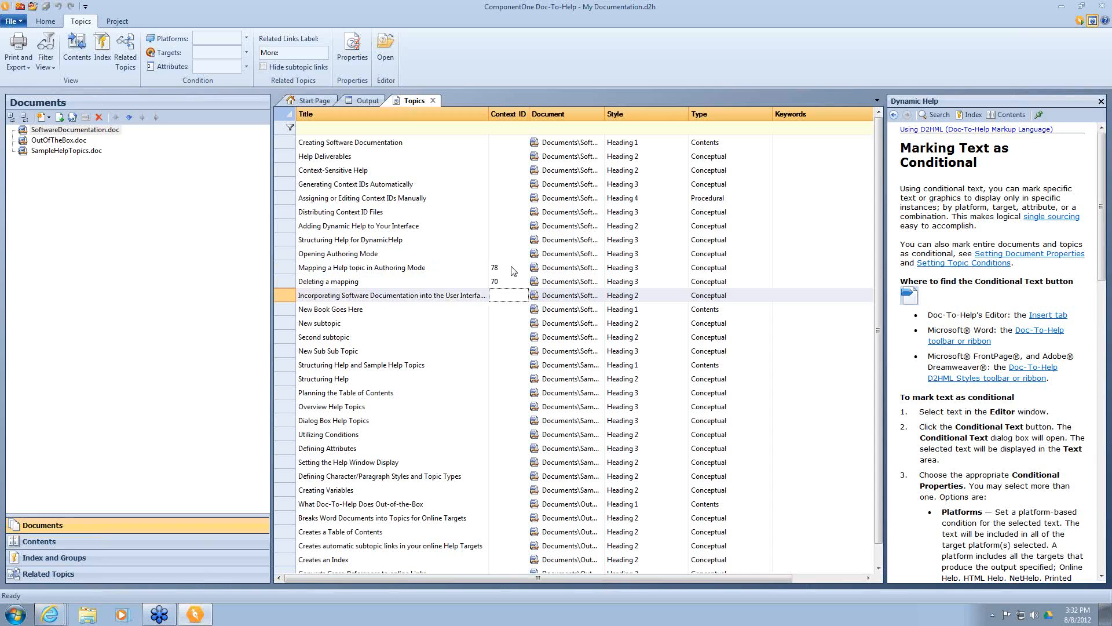
type("79")
key("Return")
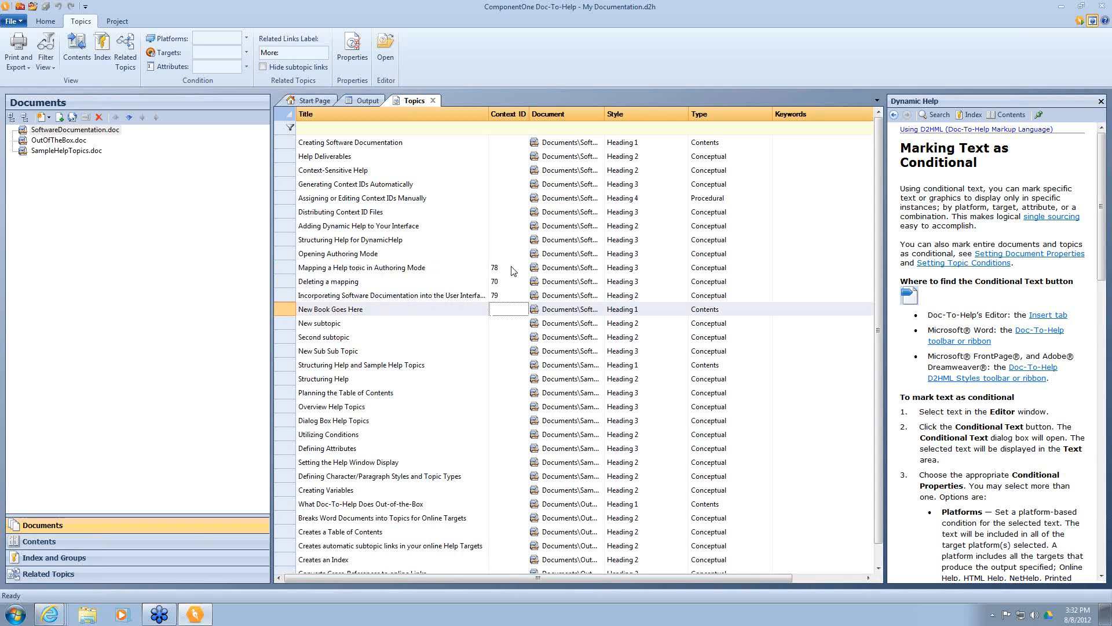
type("778")
key("Return")
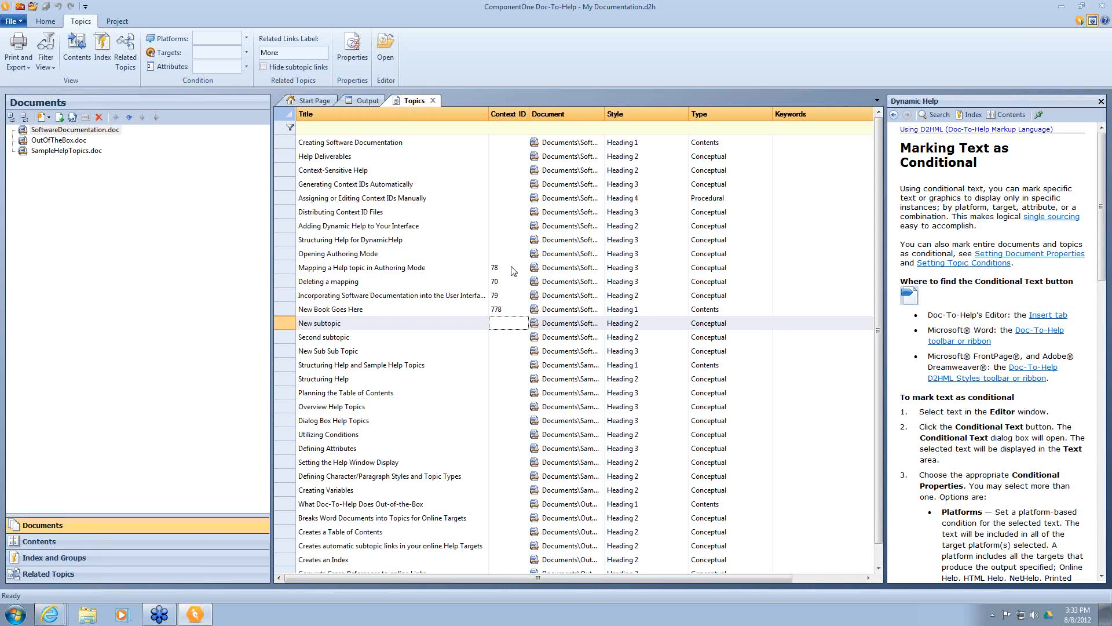
Enable automatic generation of context IDs in the project settings.
left_click(118, 25)
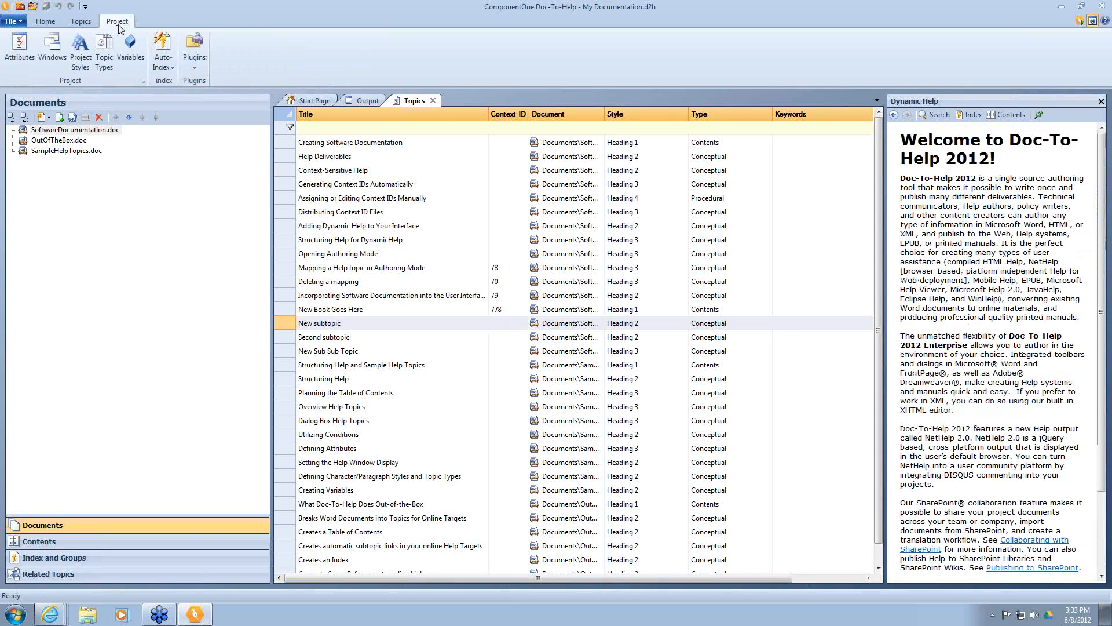
left_click(143, 82)
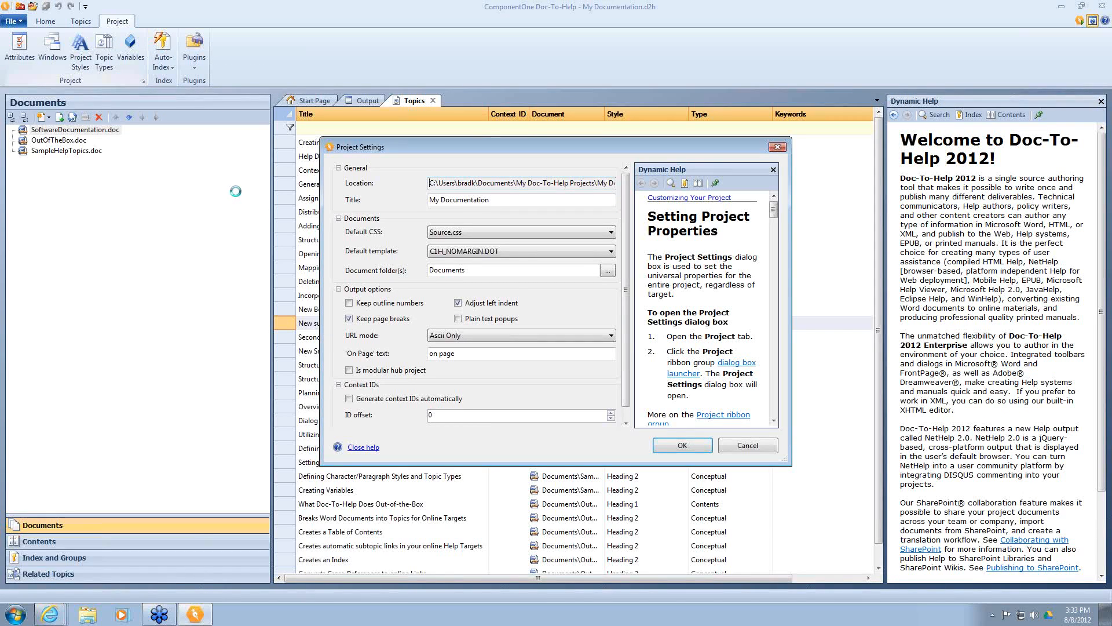
left_click(365, 403)
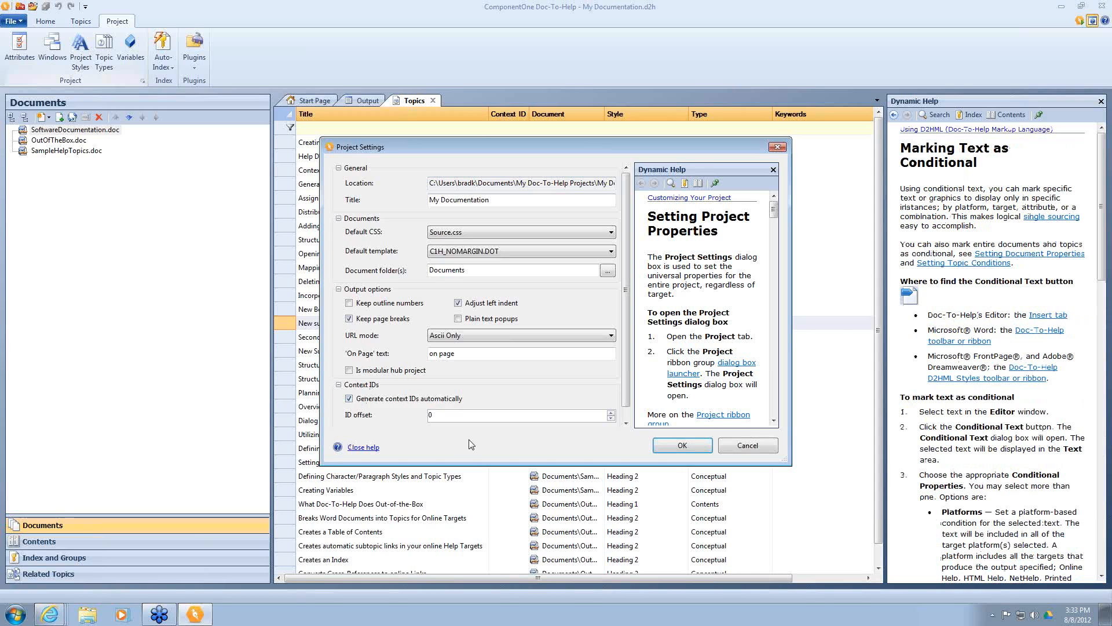
left_click(672, 443)
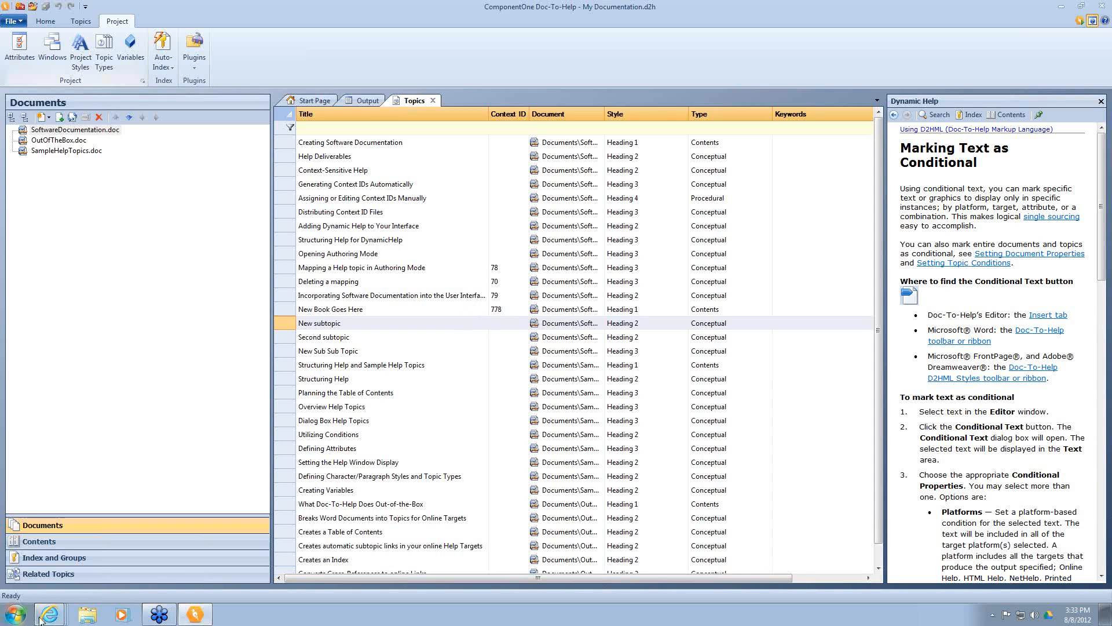
Switch to Internet Explorer, translate the Hebrew help page into English and close the Google translation bar.
mouse_move(65, 618)
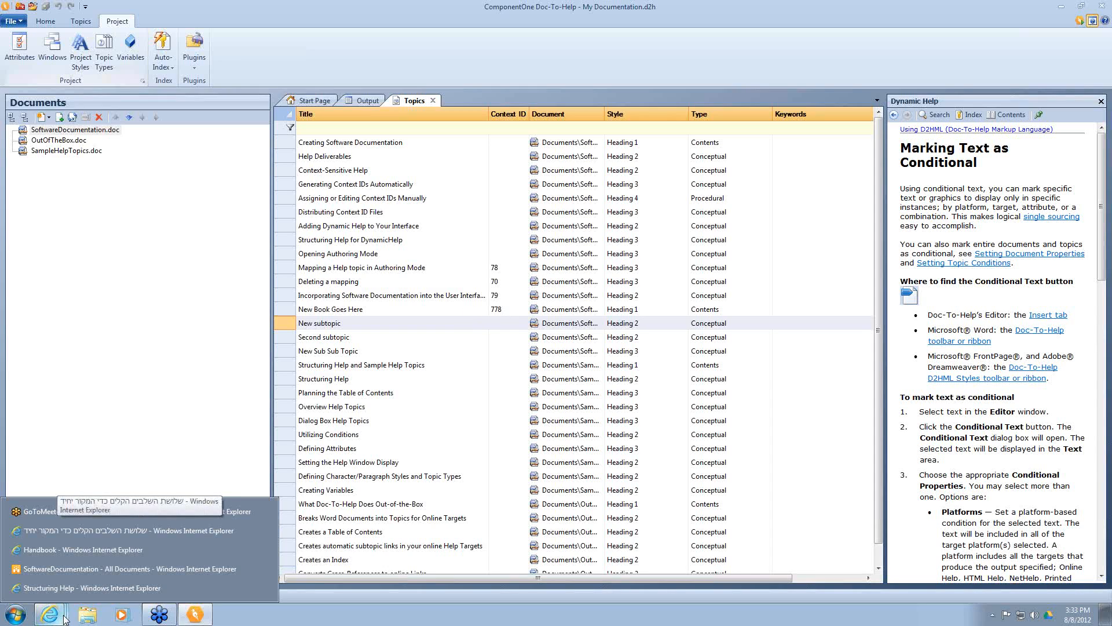
left_click(82, 588)
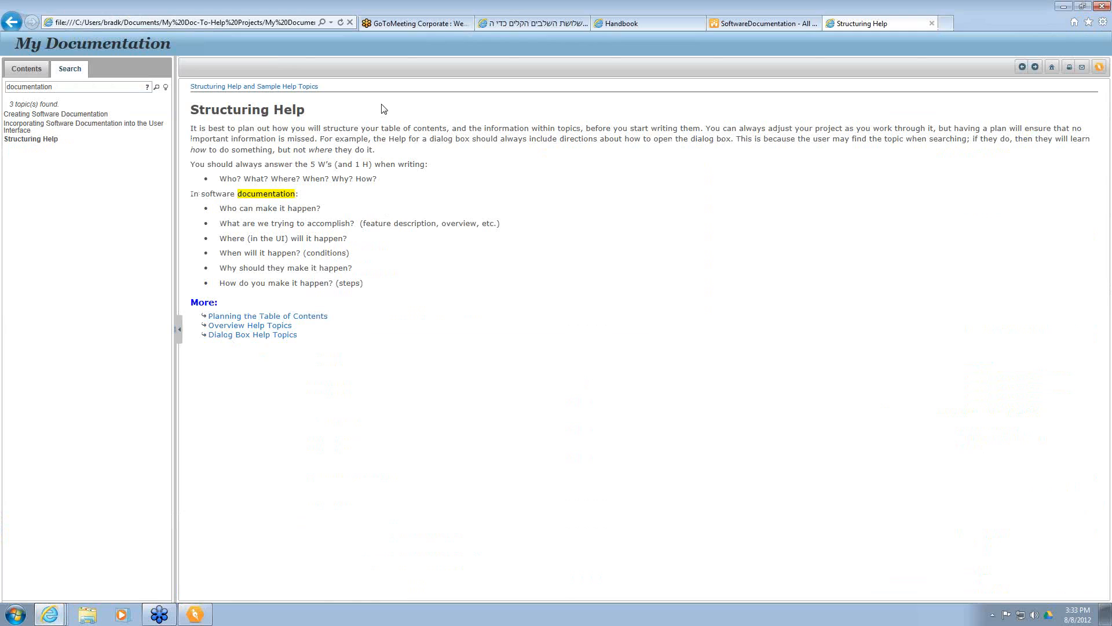
left_click(505, 27)
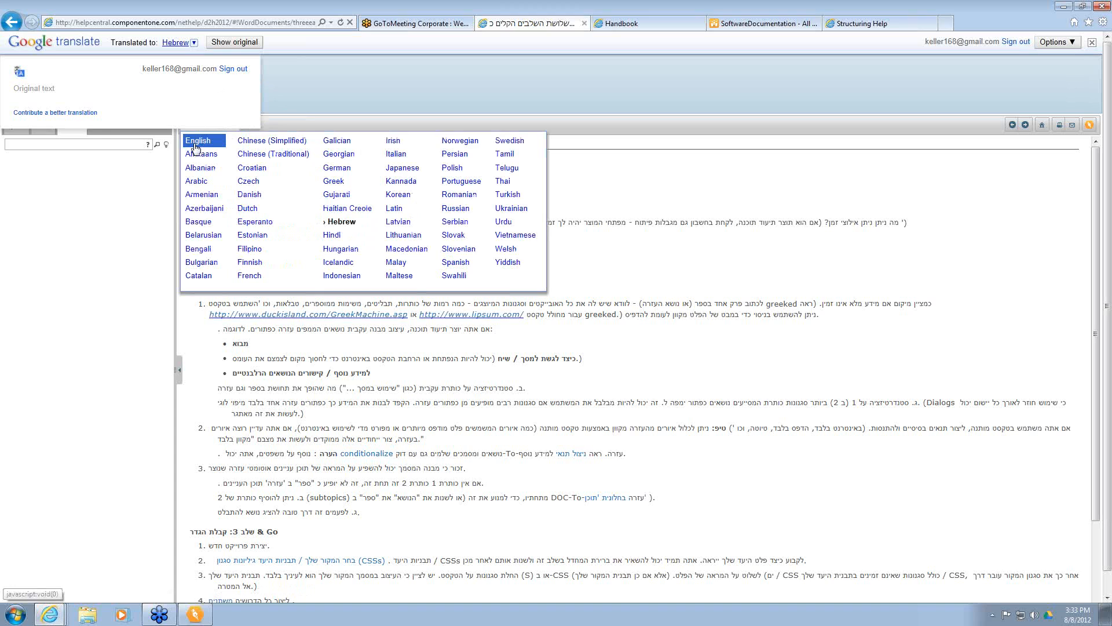
left_click(198, 145)
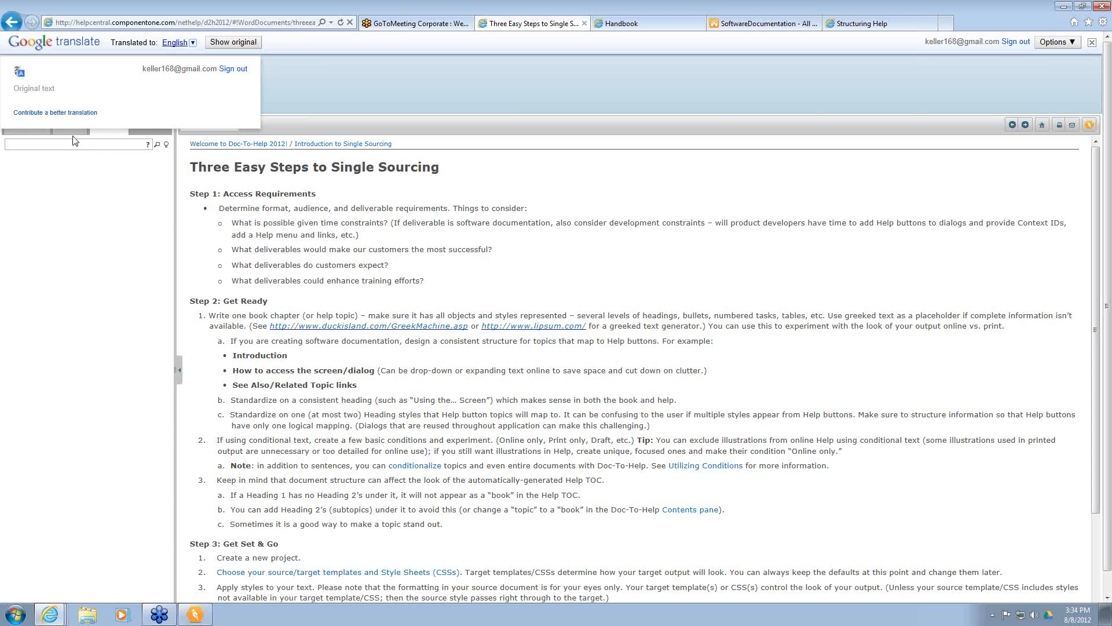
left_click(1092, 42)
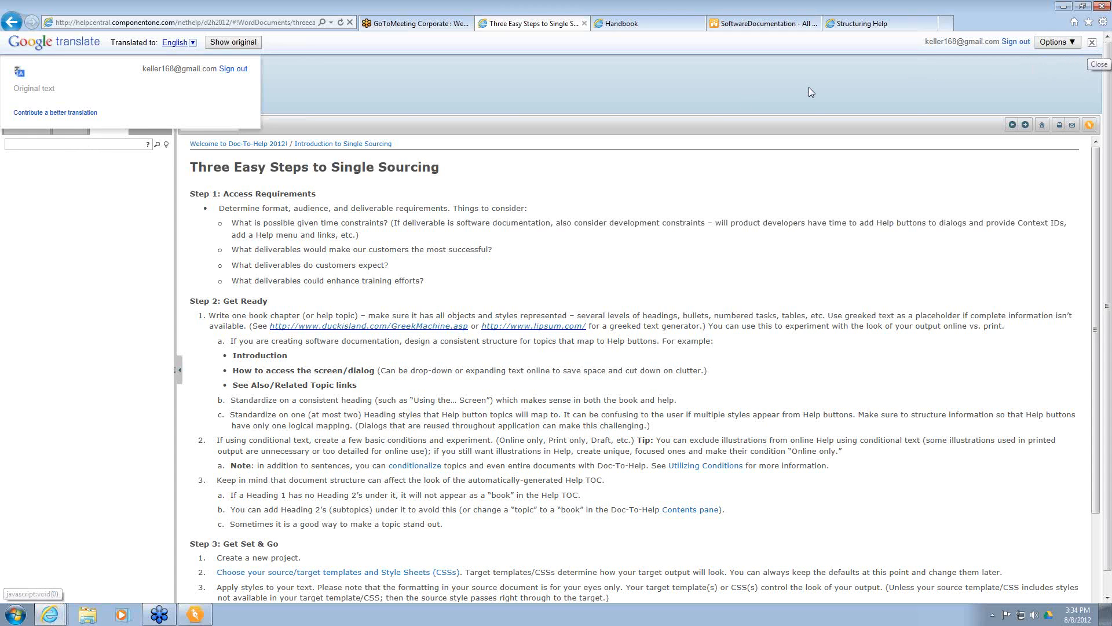
View the auto-index topic from the online help's keyword index, and return to the Structuring Help page.
left_click(69, 108)
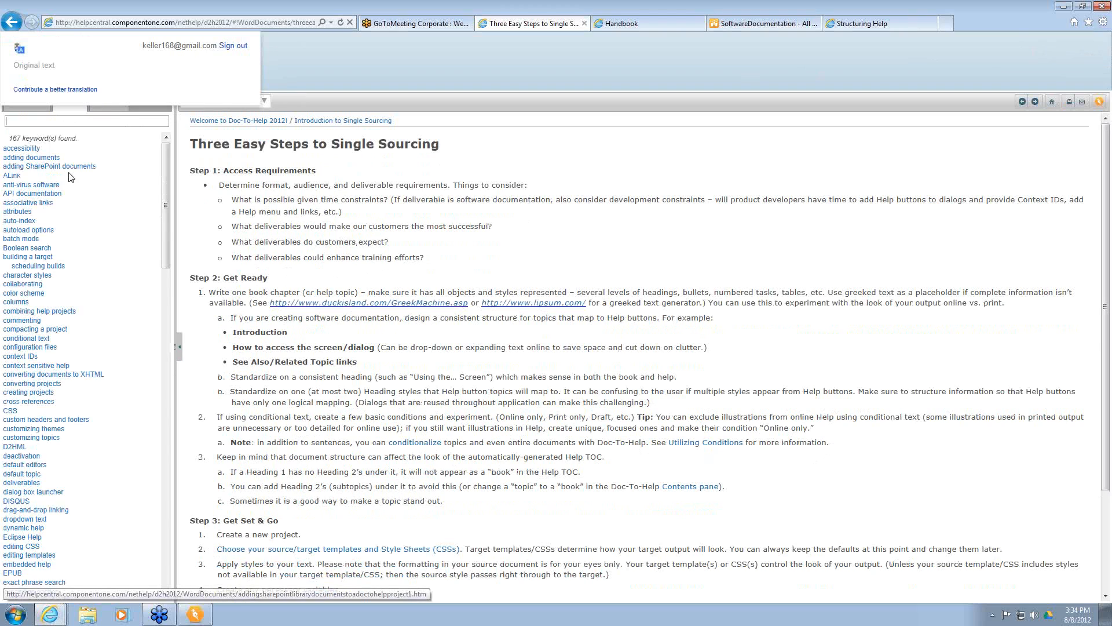
left_click(9, 222)
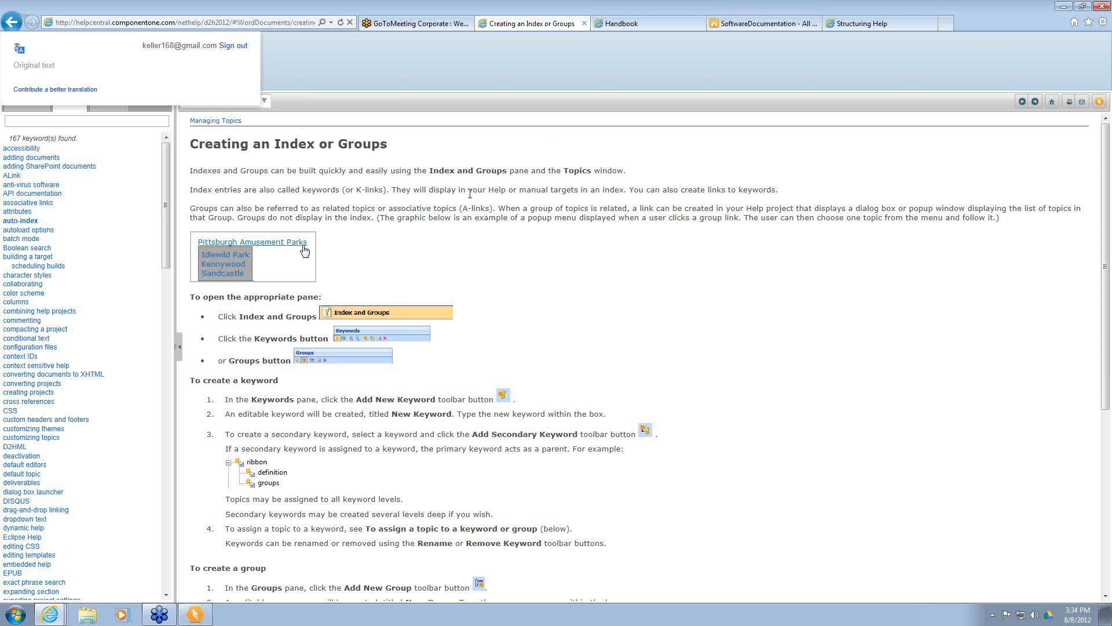
left_click(851, 23)
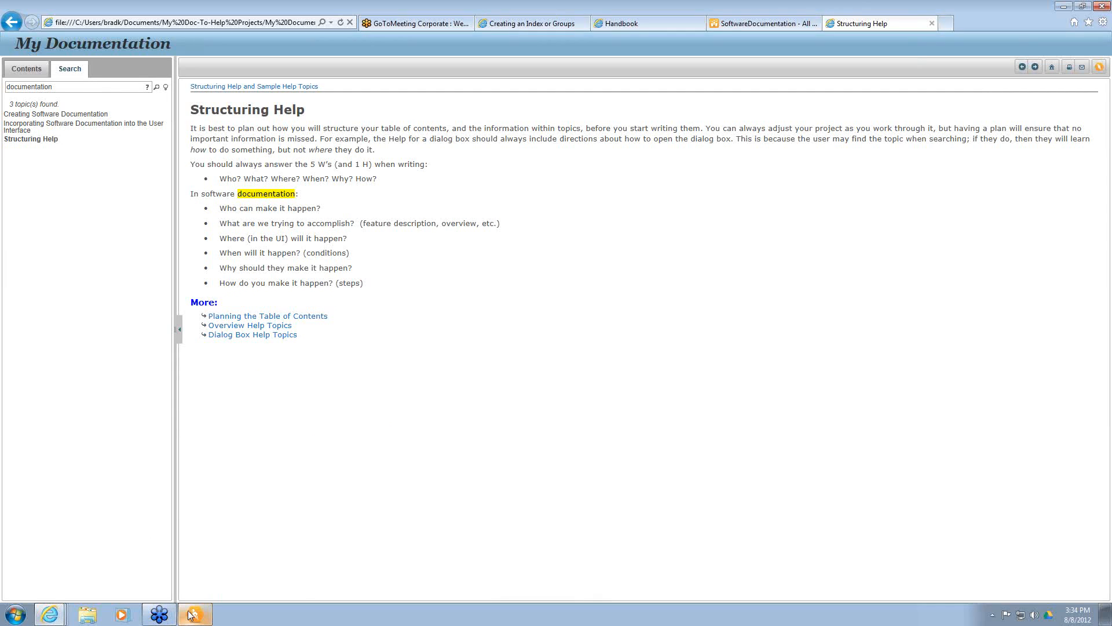
Switch to Doc-To-Help and turn on auto-indexing for the Conceptual, Contents and Procedural topic types.
mouse_move(191, 614)
left_click(190, 583)
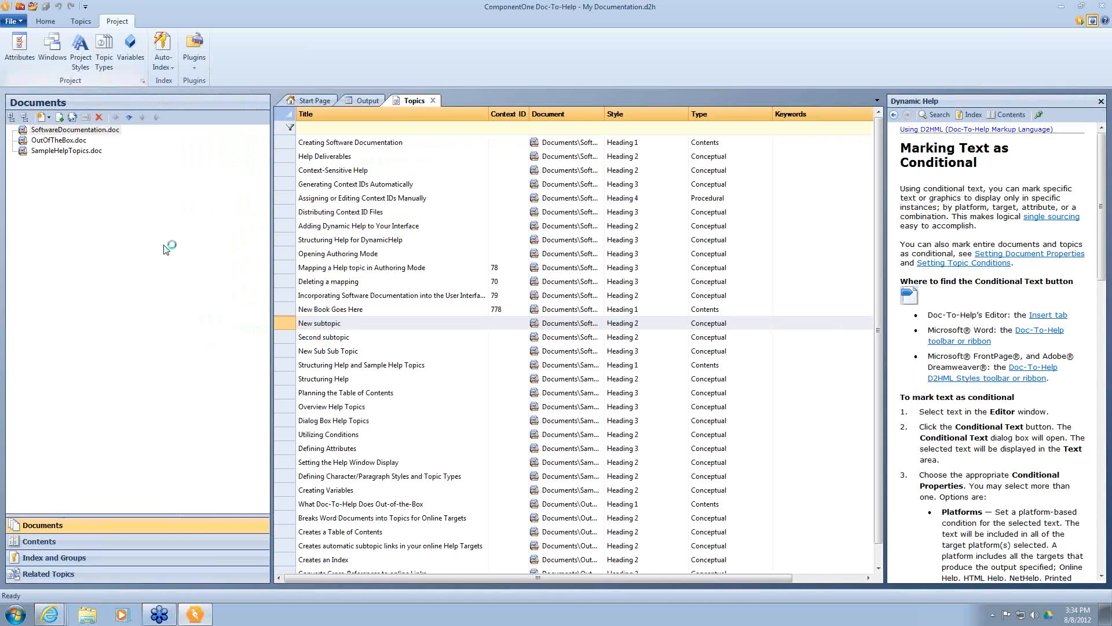
left_click(156, 68)
left_click(165, 68)
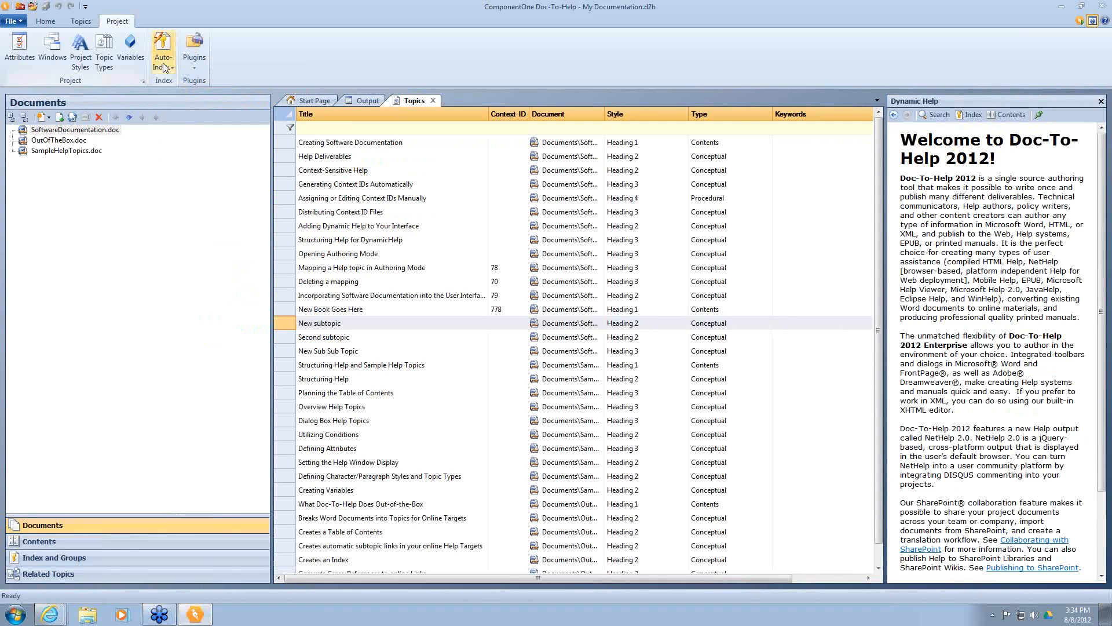
left_click(165, 68)
left_click(161, 68)
left_click(160, 70)
left_click(177, 161)
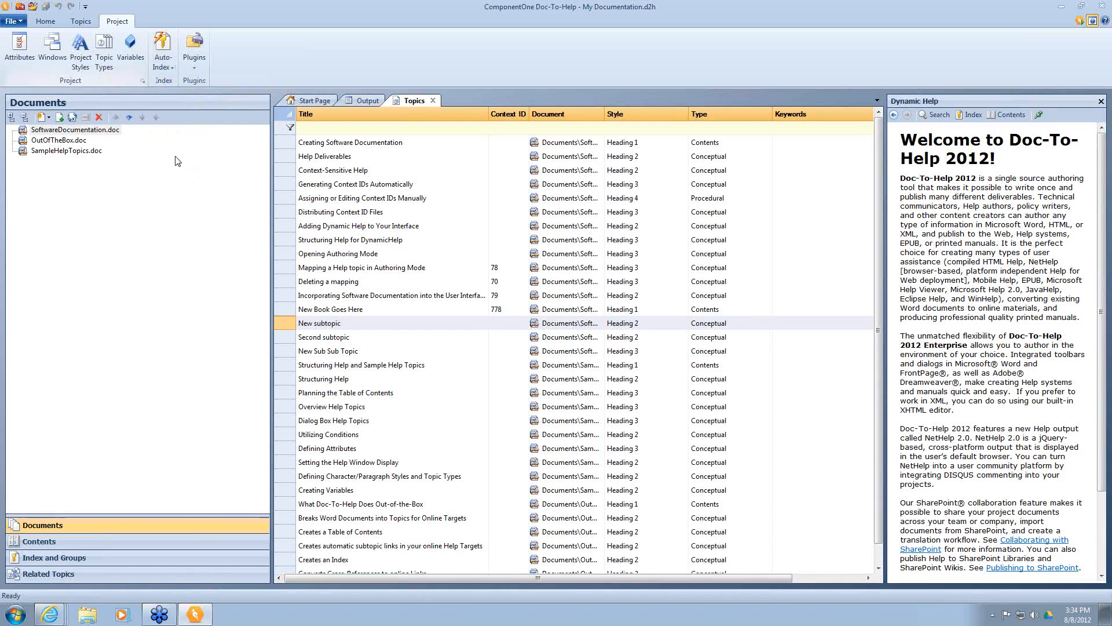
left_click(172, 68)
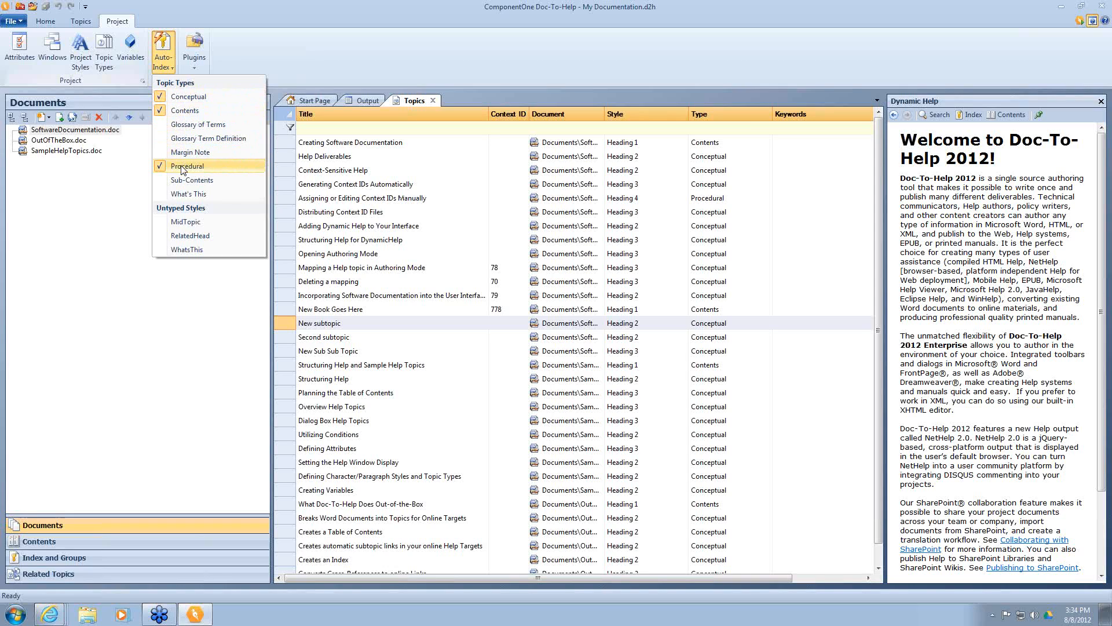
Examine the topic types of Help Deliverables, Assigning or Editing Context IDs Manually and New Book Goes Here.
left_click(706, 156)
left_click(705, 155)
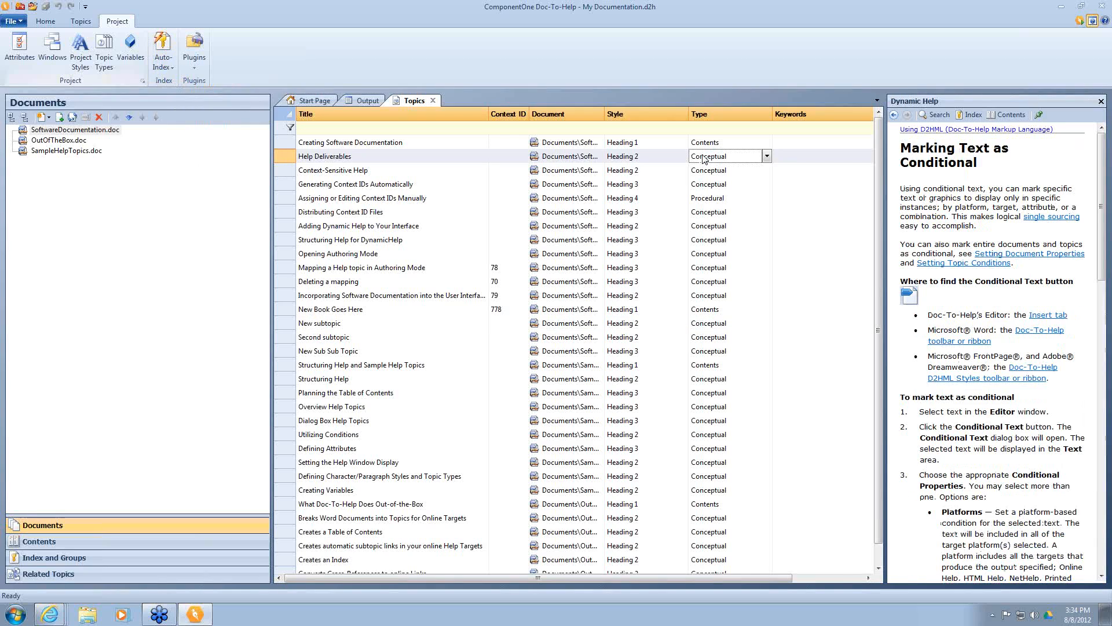
scroll(711, 142, "down", 1)
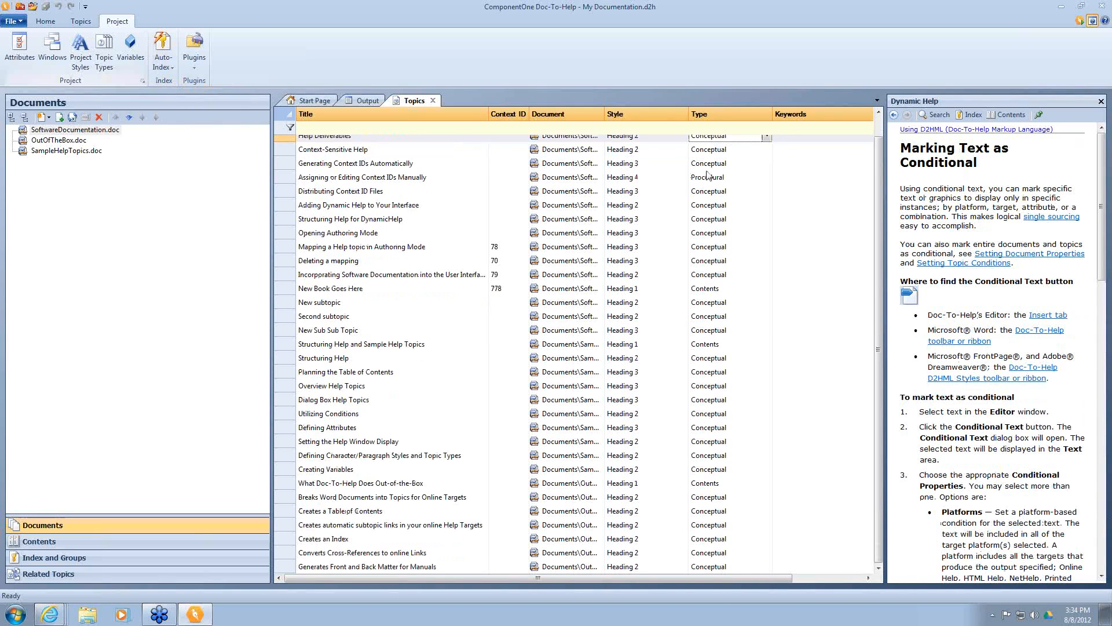
left_click(708, 178)
left_click(707, 178)
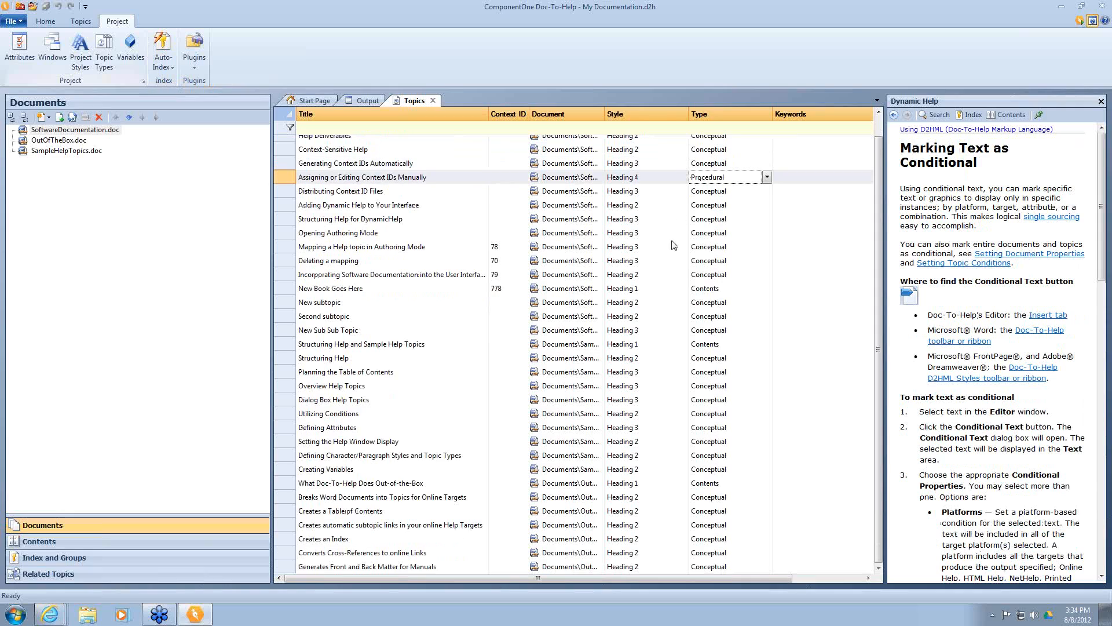
left_click(699, 289)
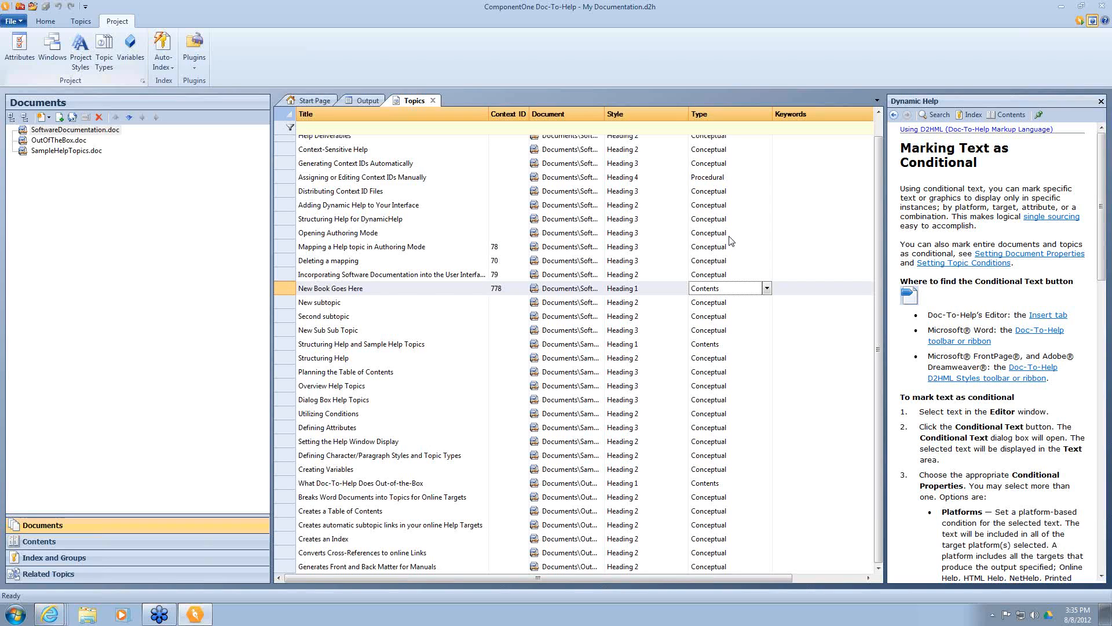
Select HTML Help as the build target and rebuild the project.
left_click(45, 22)
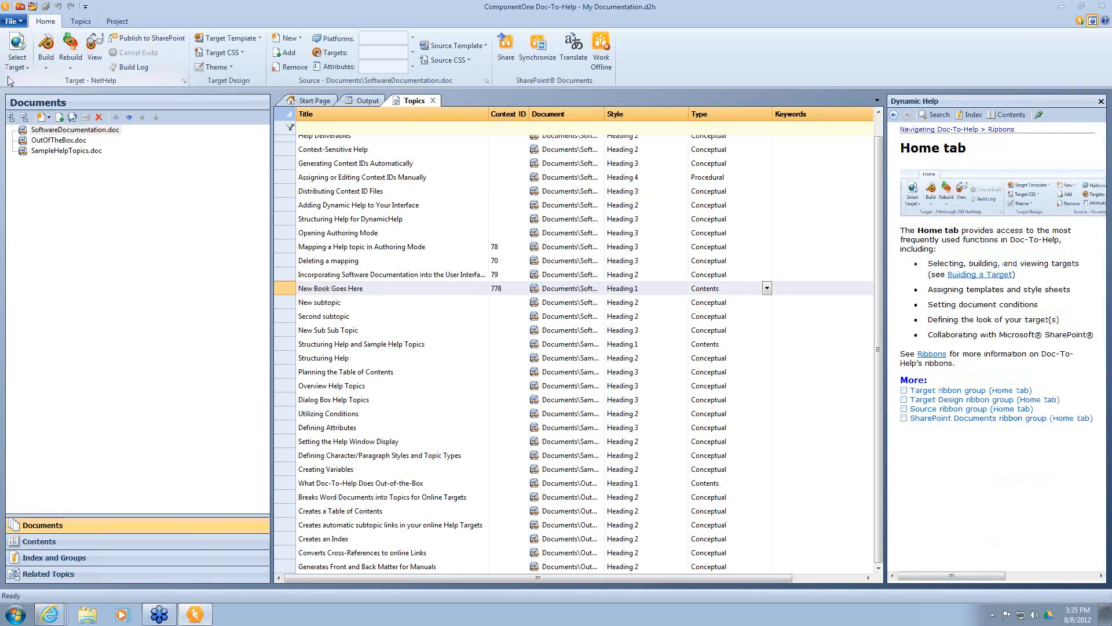
left_click(17, 52)
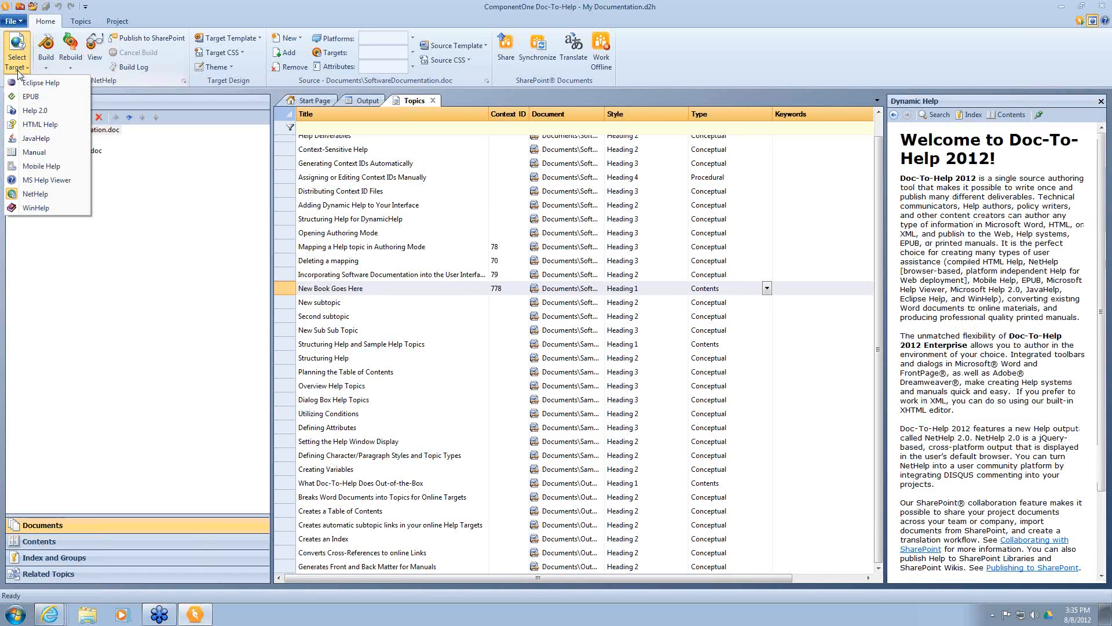
left_click(28, 126)
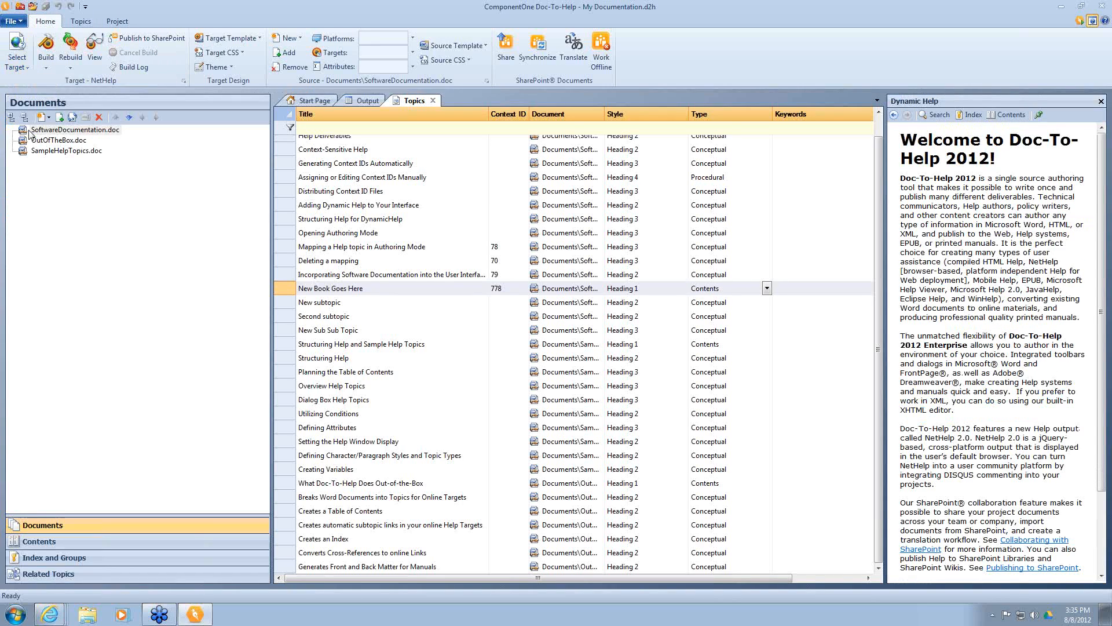
left_click(70, 50)
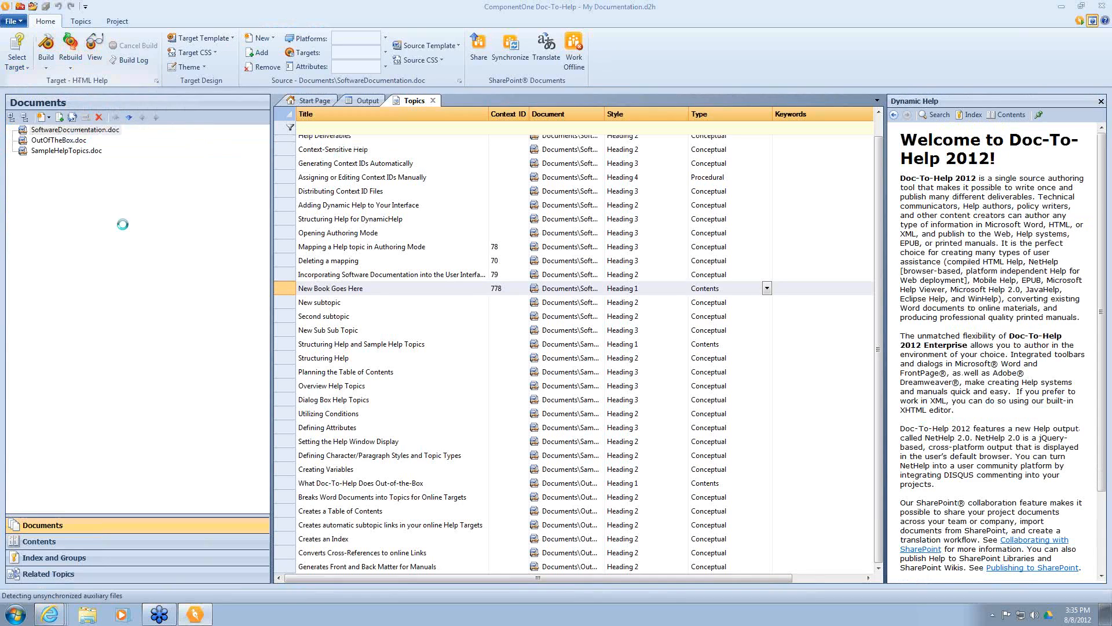
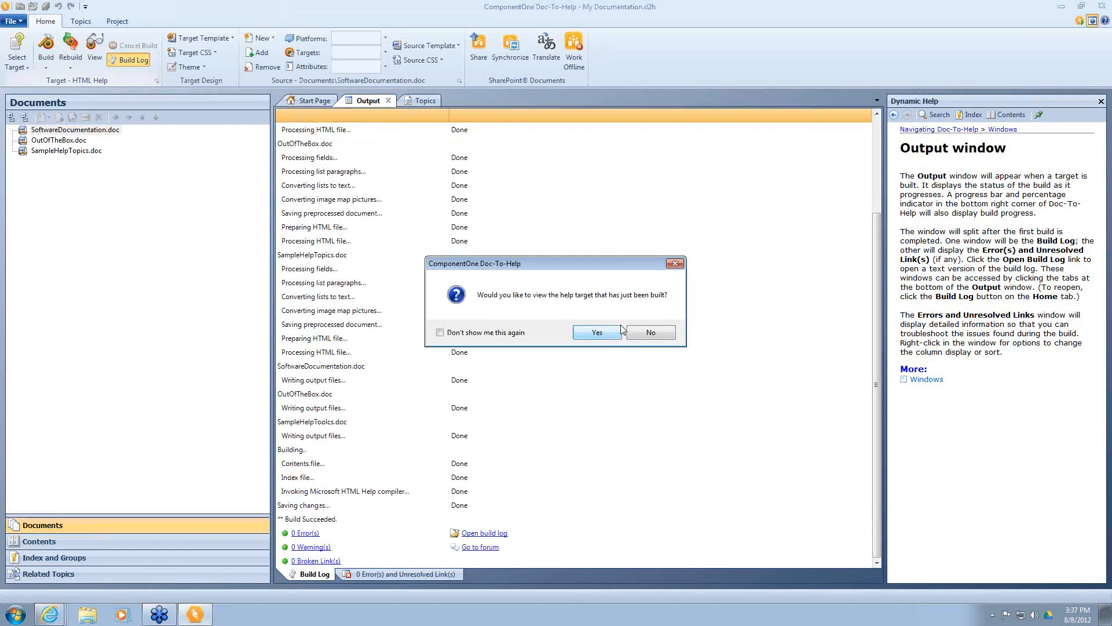
View the built HTML Help, highlight the sentence "This text only makes sense in HTML Help." and show the index.
left_click(607, 334)
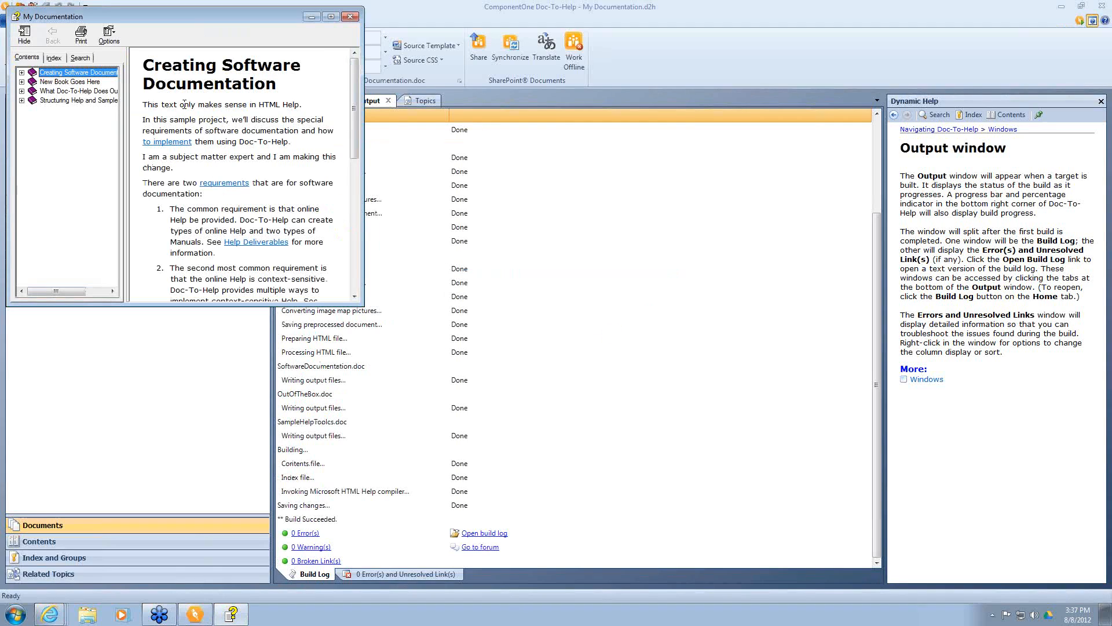
left_click_drag(143, 104, 313, 107)
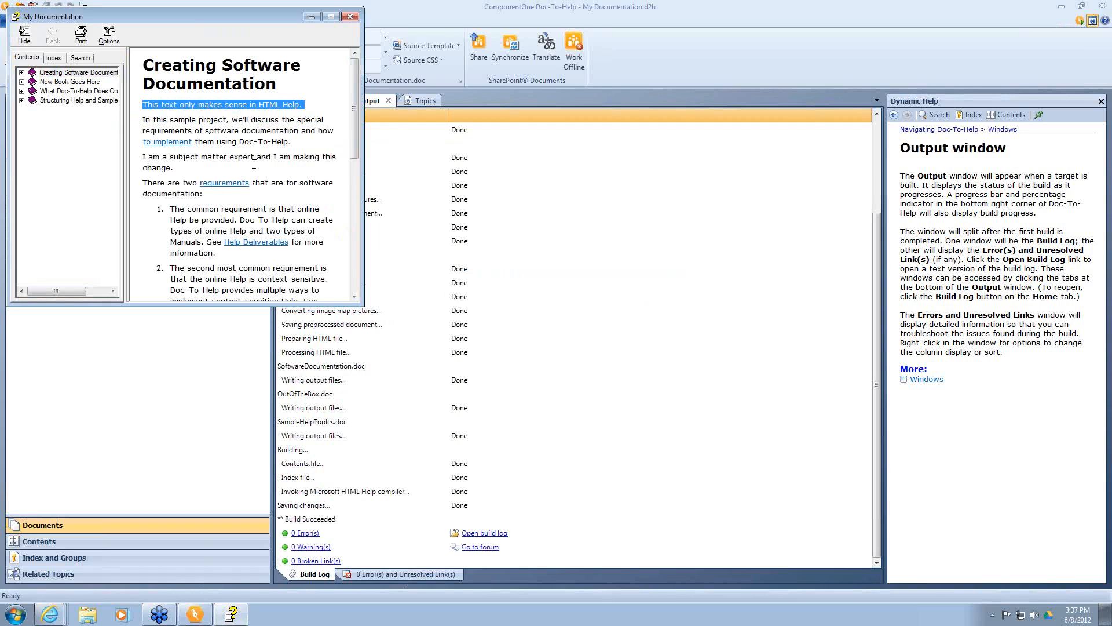
left_click(53, 57)
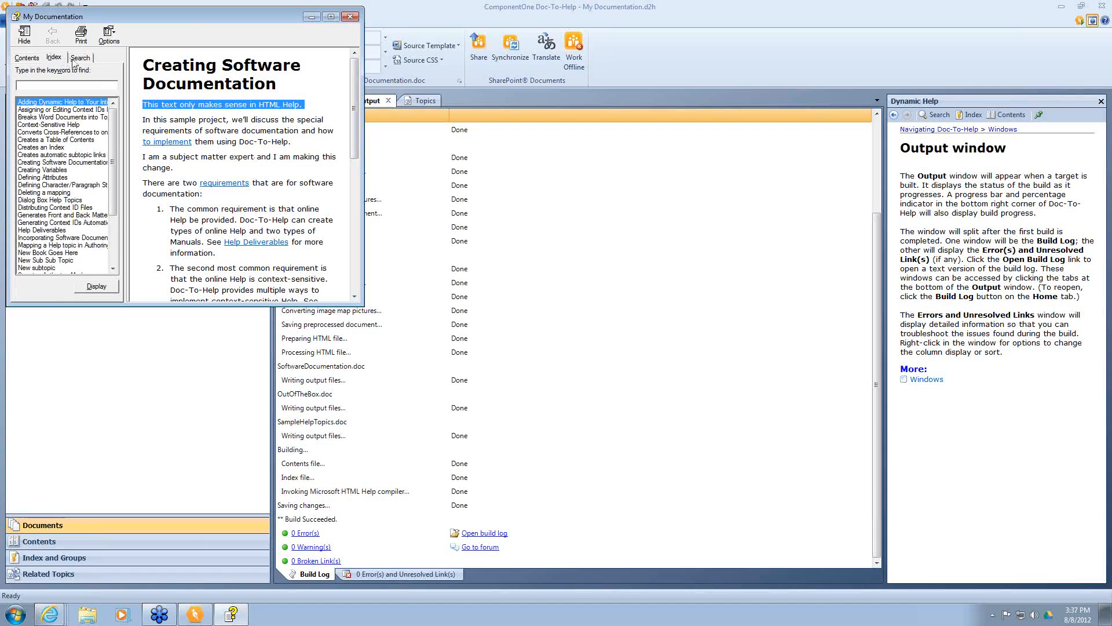
Search the HTML Help for "documentation", inspect the displayed topic's text and close the help viewer.
left_click(79, 58)
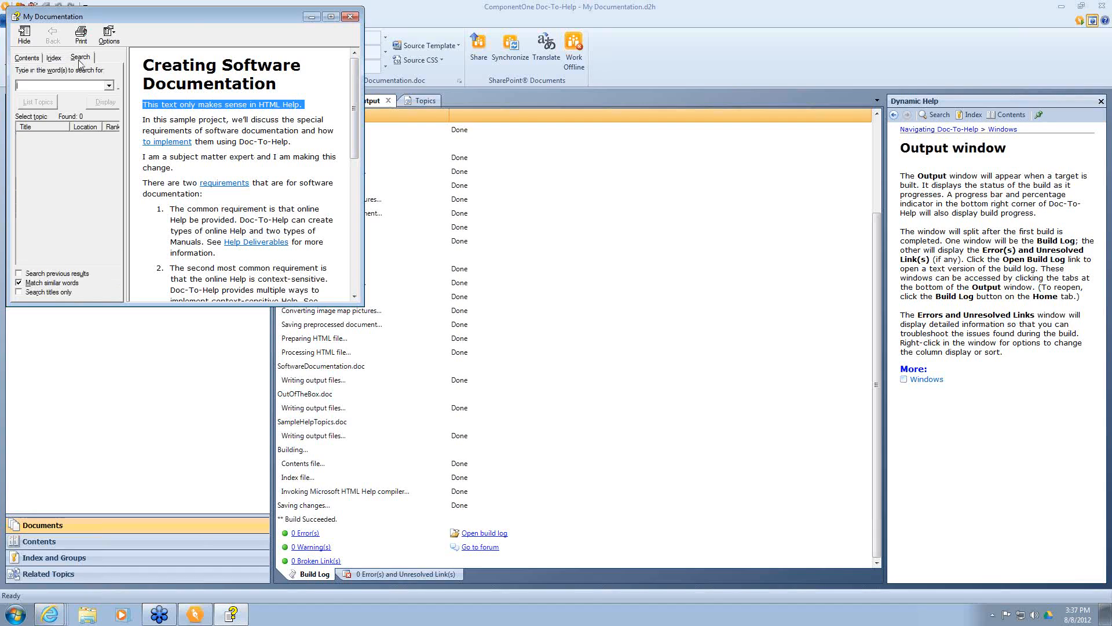
type("documentation")
key("Return")
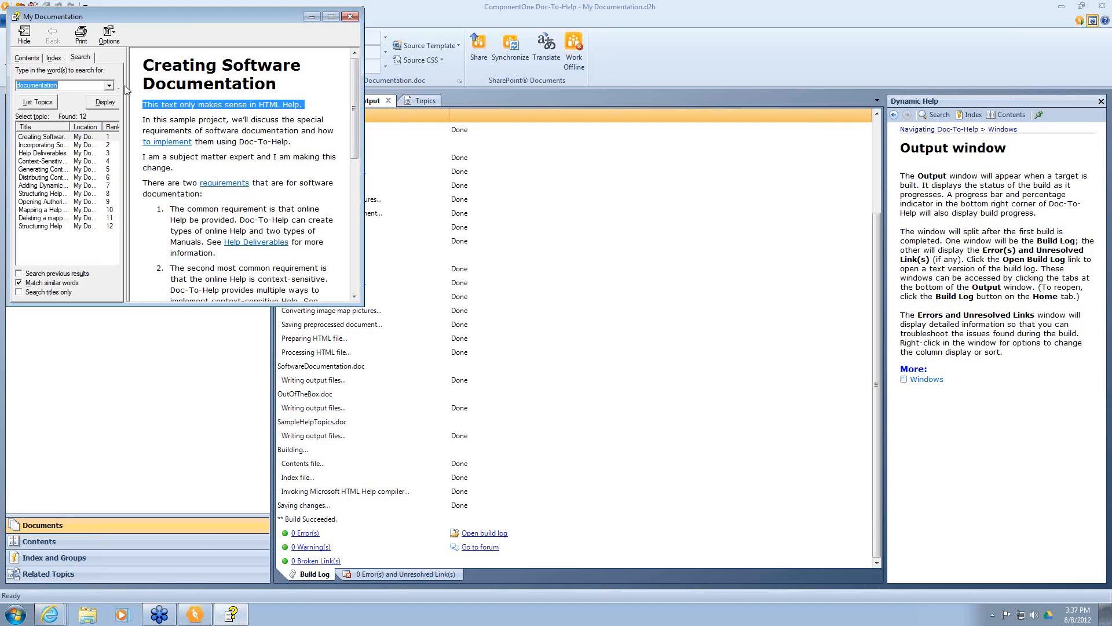
left_click(144, 63)
left_click_drag(143, 63, 322, 297)
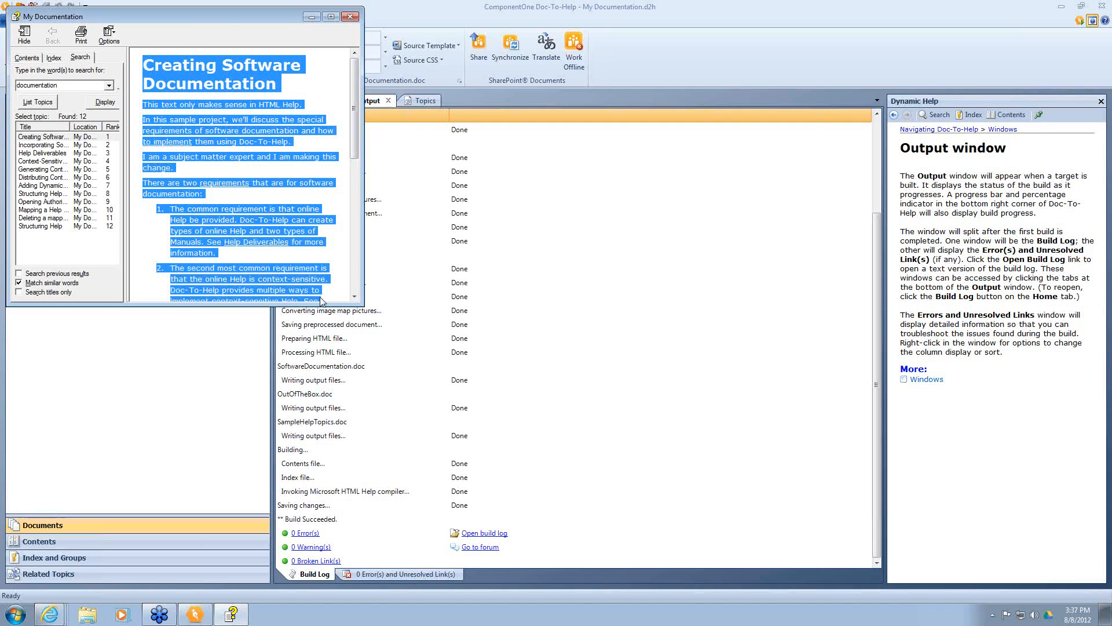
left_click(205, 123)
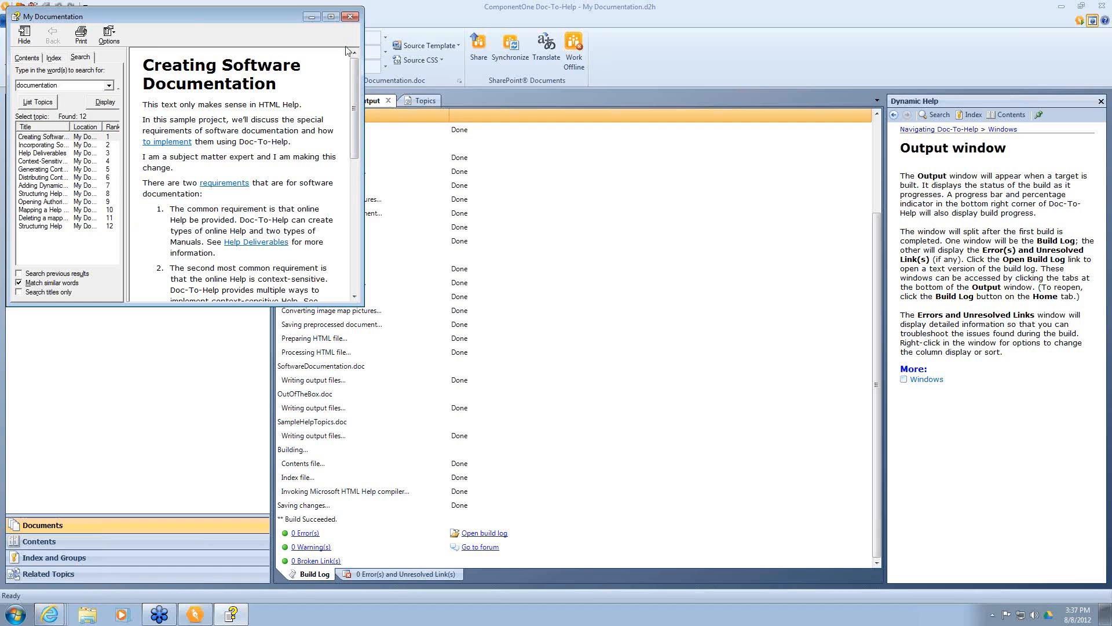
left_click(349, 17)
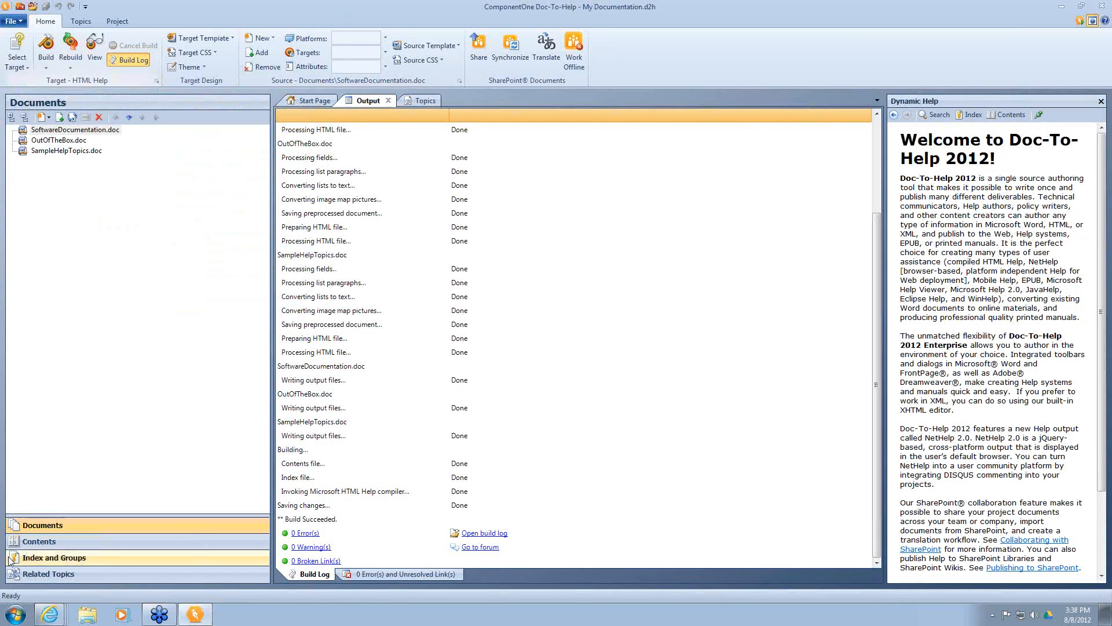
Show the project's index keywords and check which topic is linked to "Breaks Word Documents into Topics for Online Targets".
left_click(55, 557)
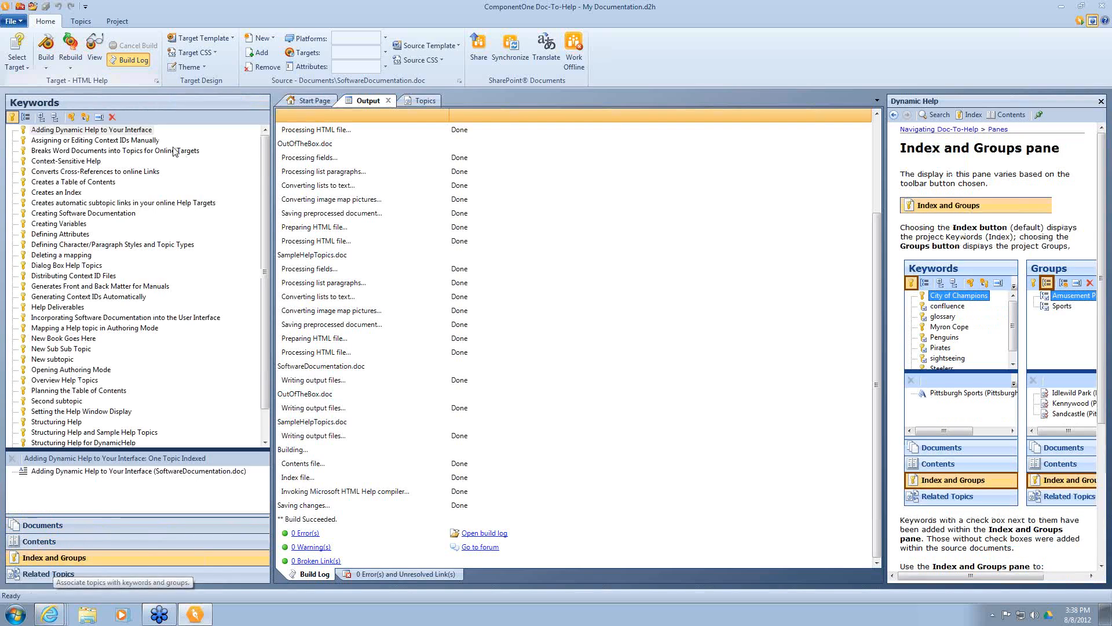
left_click(66, 153)
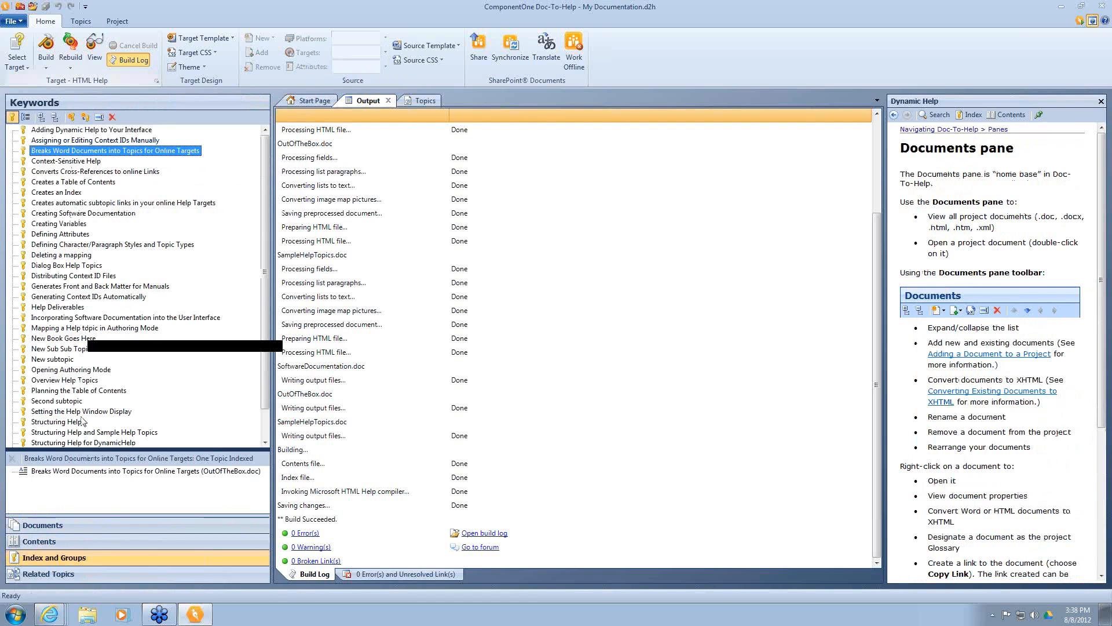
left_click(86, 472)
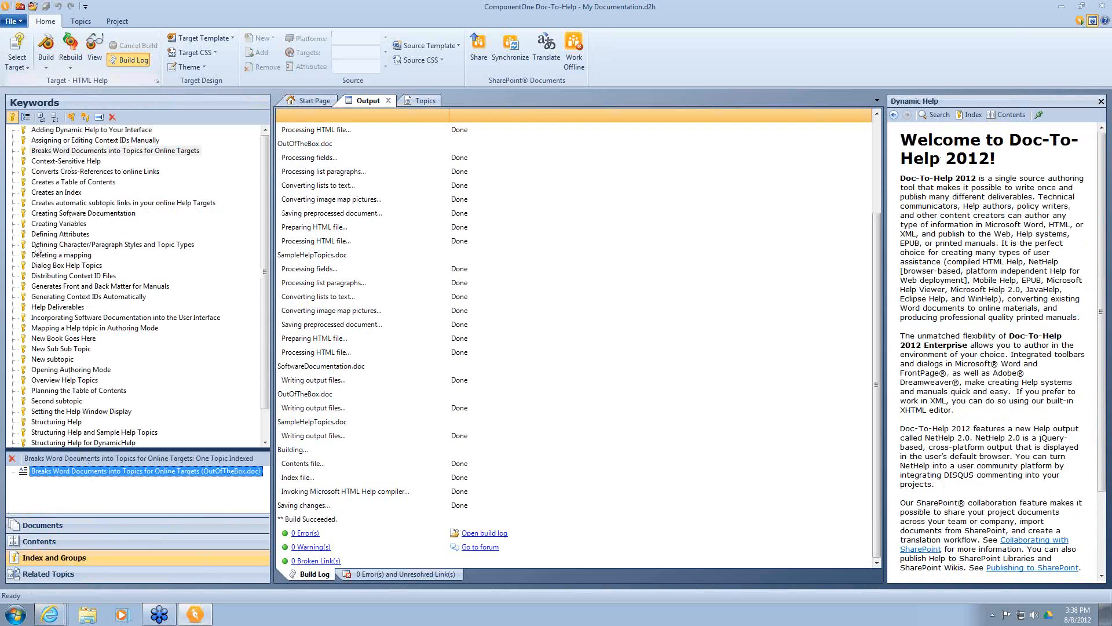
Assign the topics "New Book Goes Here" and "Defining Character/Paragraph Styles and Topic Types" to the "Defining Attributes" keyword.
left_click(44, 235)
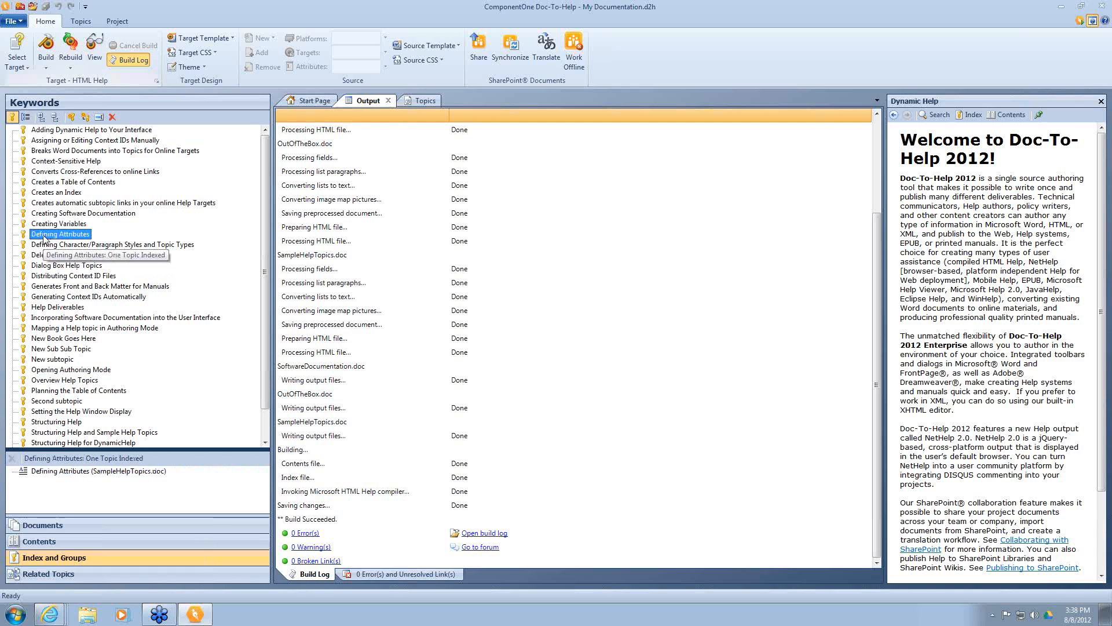
left_click(427, 101)
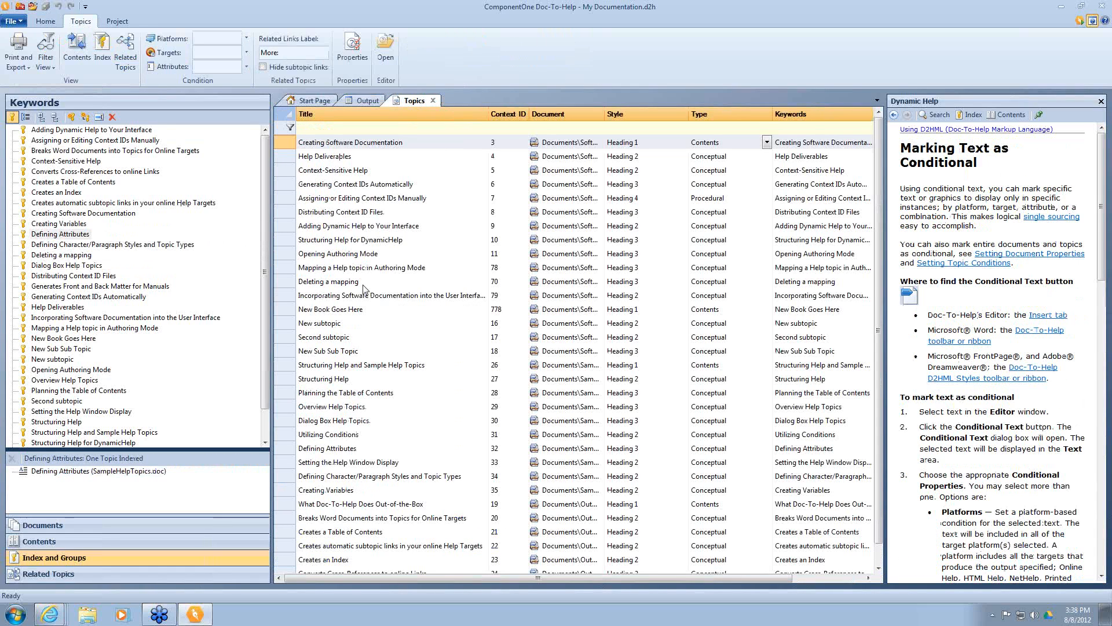
left_click_drag(322, 311, 200, 494)
left_click_drag(322, 476, 148, 493)
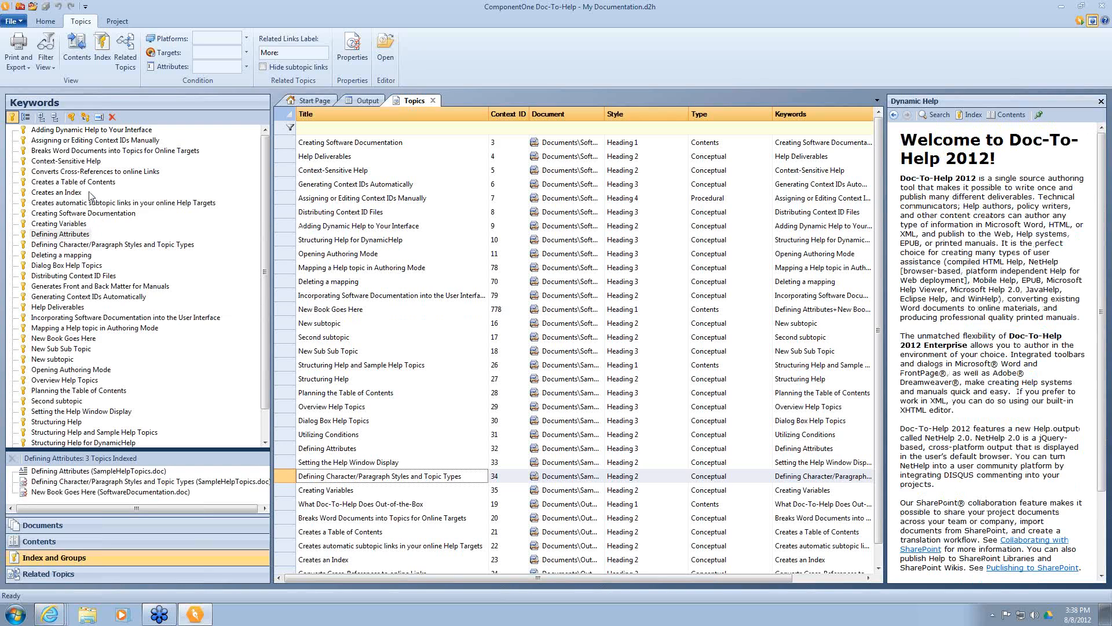
Add an index keyword named "Missing Keyword" and assign the topics "Context-Sensitive Help" and "Creating Variables" to it.
left_click(73, 119)
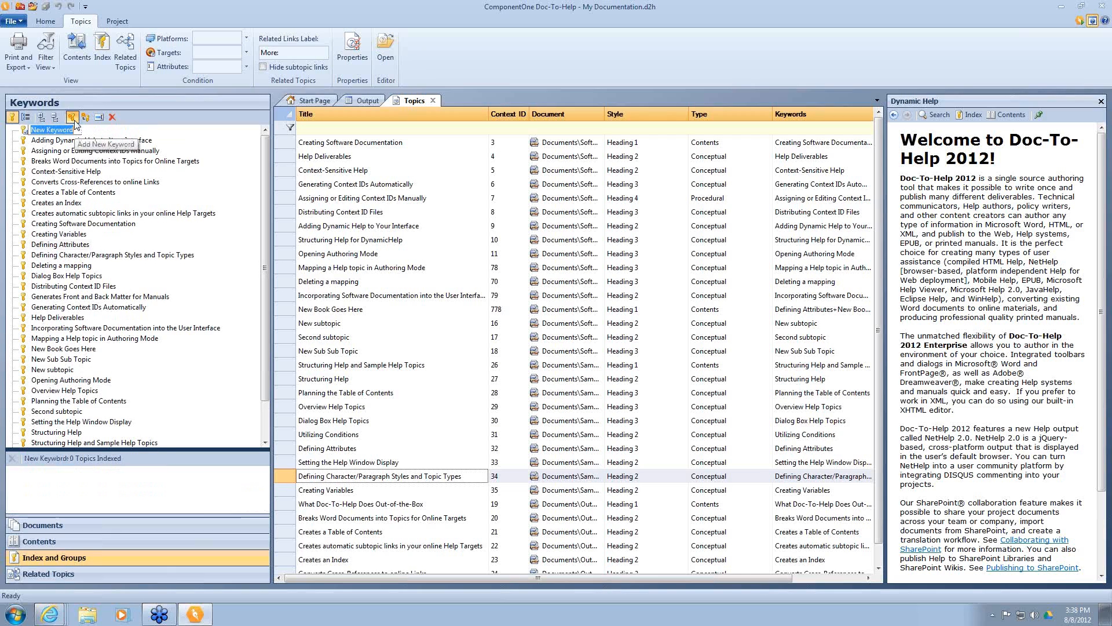
type("Missing Keyword")
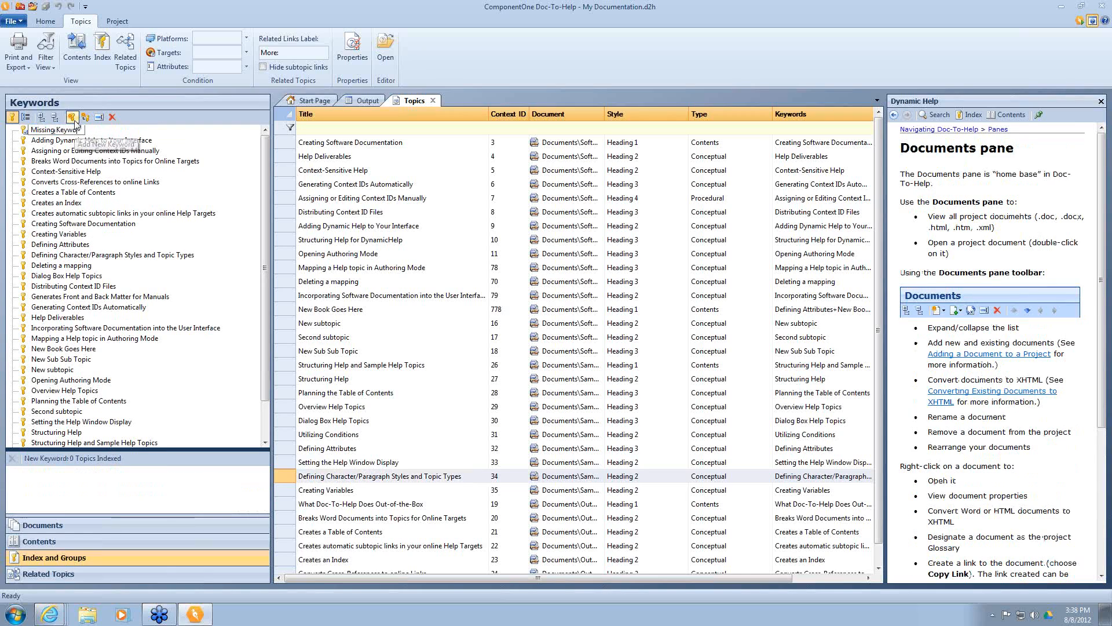
key("Return")
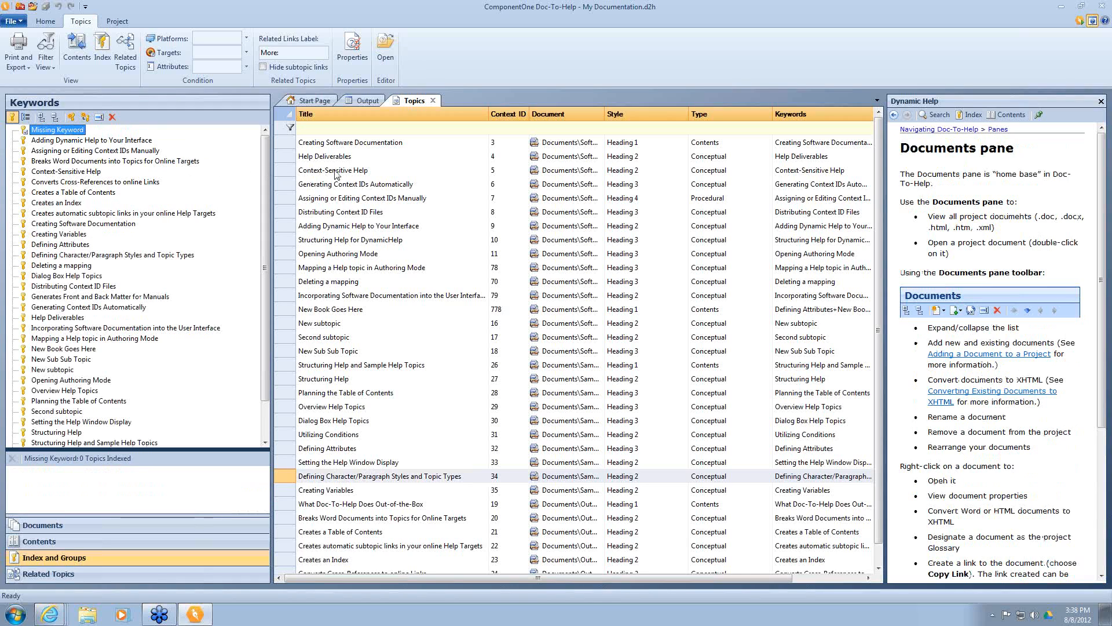
left_click_drag(341, 172, 168, 493)
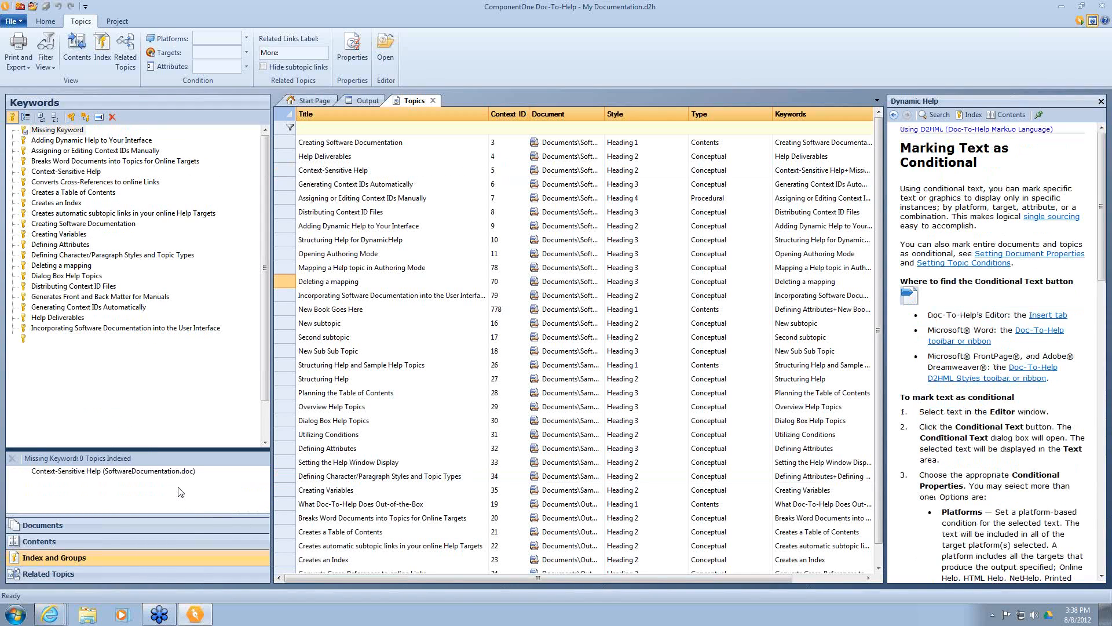
left_click_drag(325, 490, 182, 491)
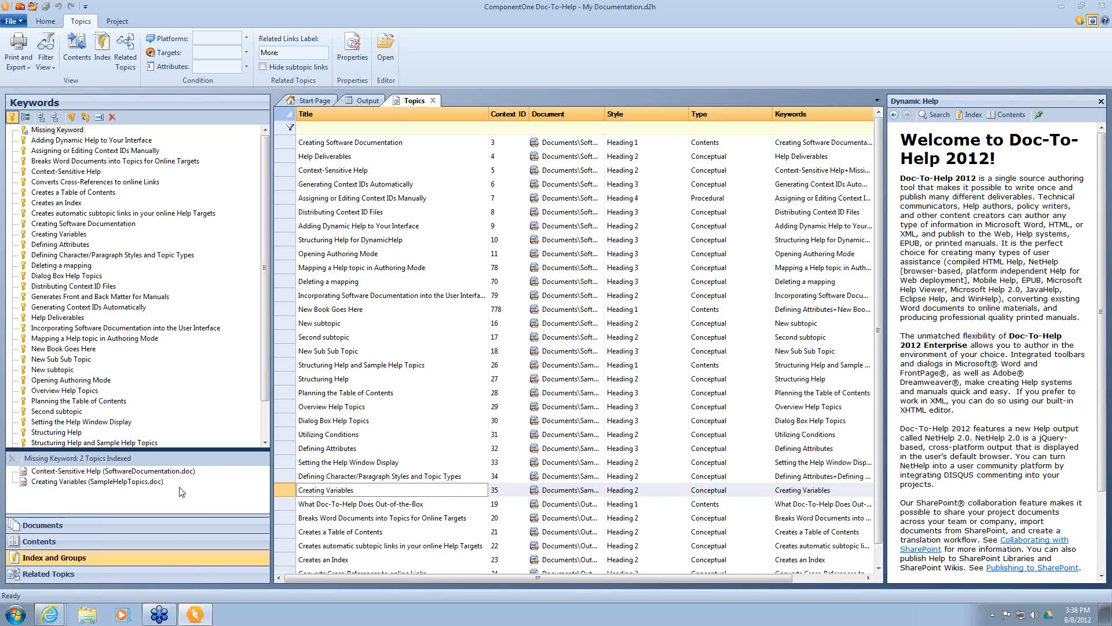
Rebuild the project for the Mobile Help target and view the built output.
left_click(45, 22)
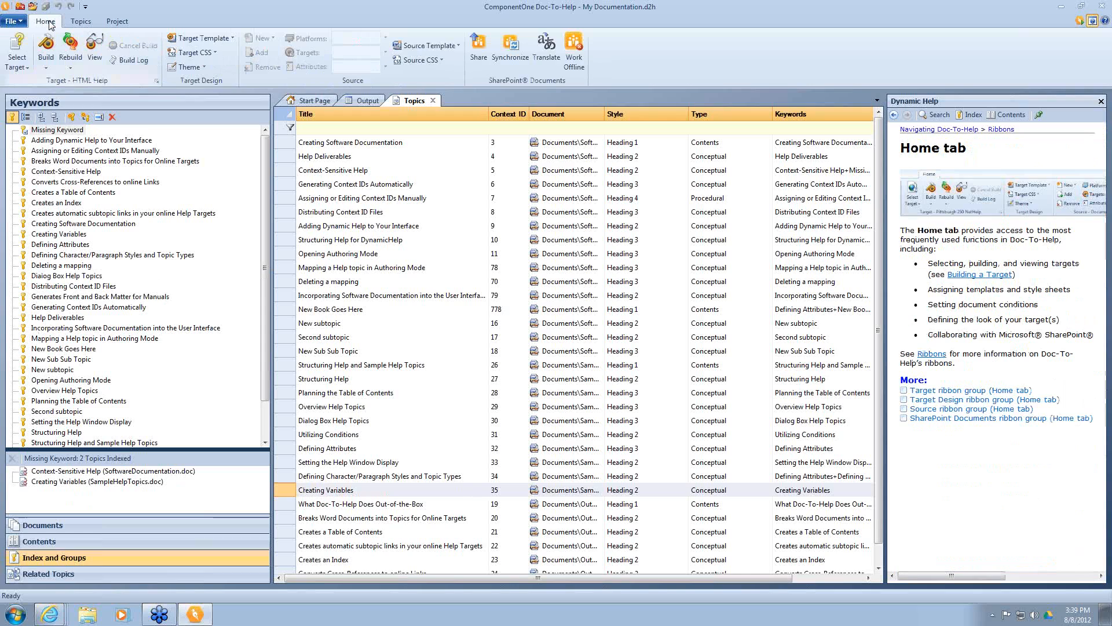
left_click(16, 68)
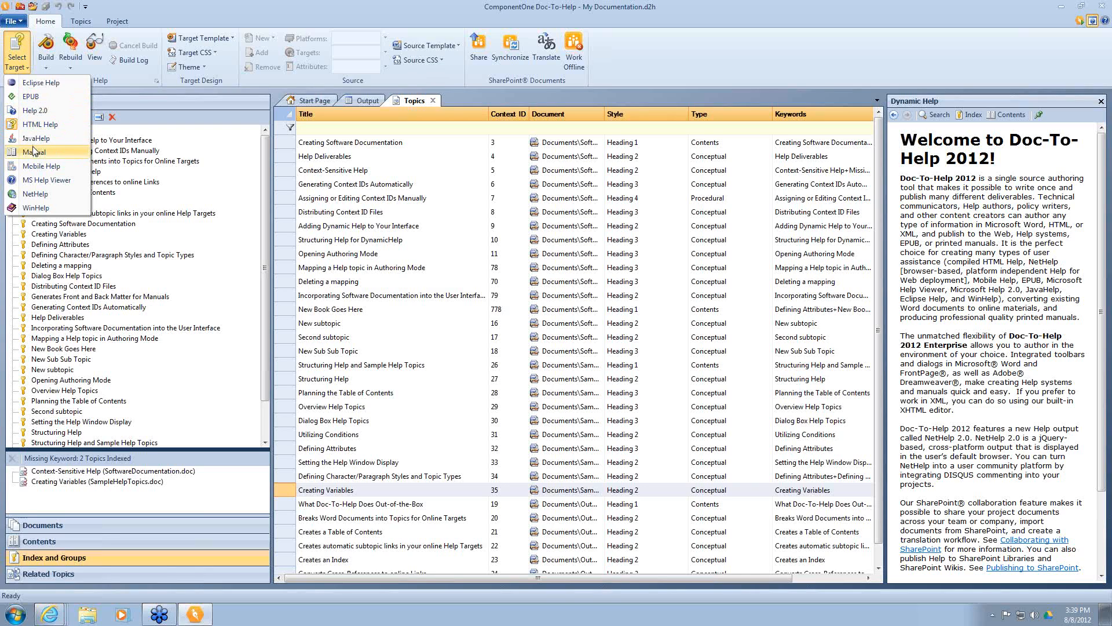
left_click(36, 166)
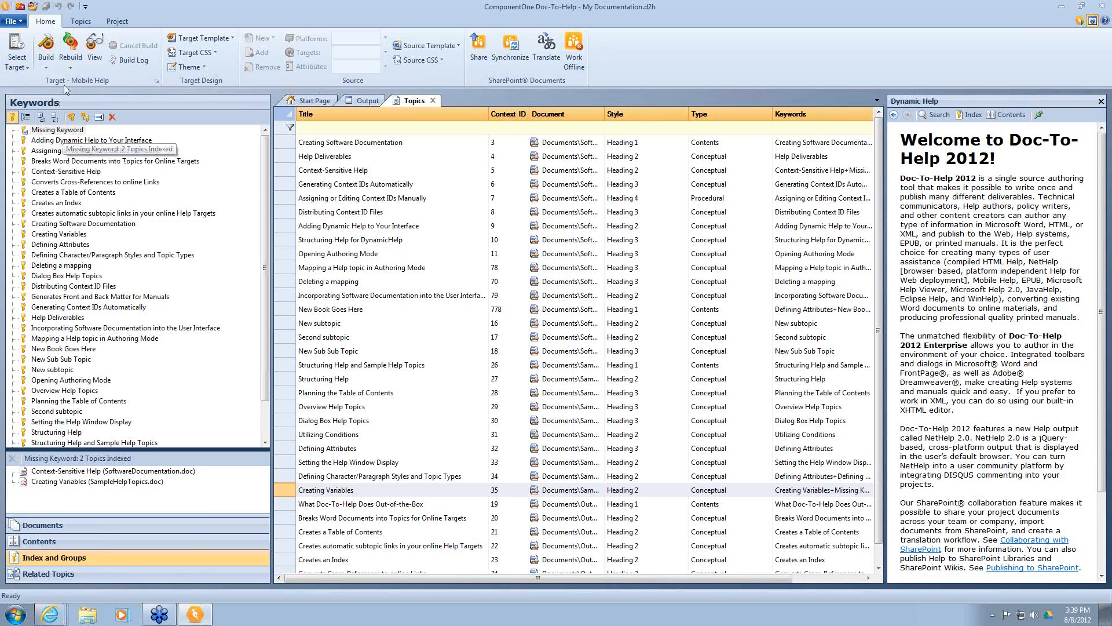
left_click(72, 50)
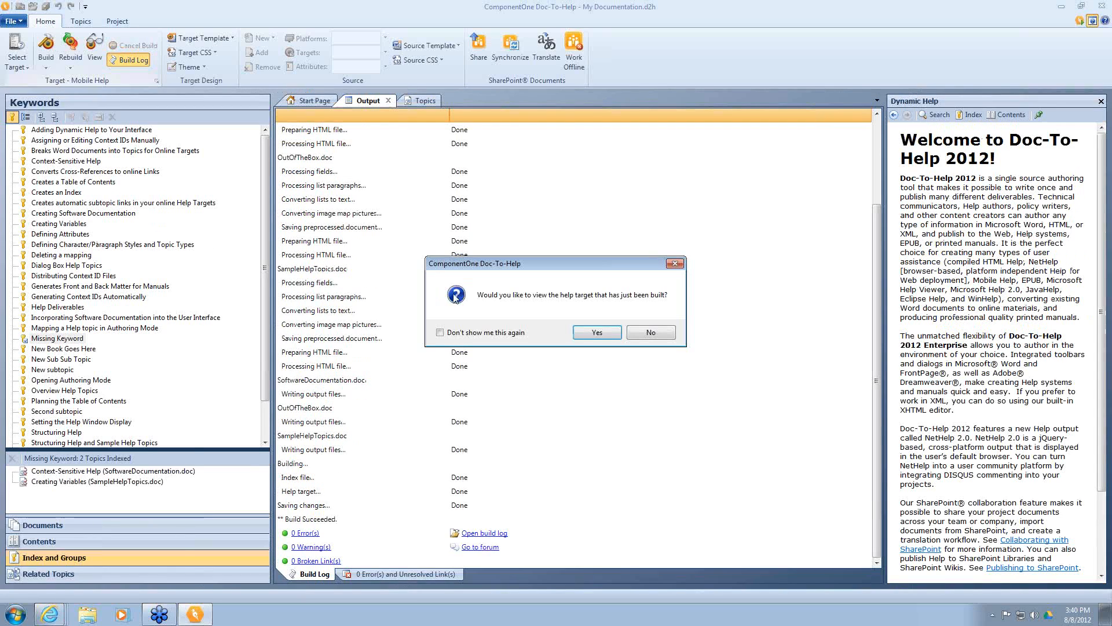
left_click(588, 340)
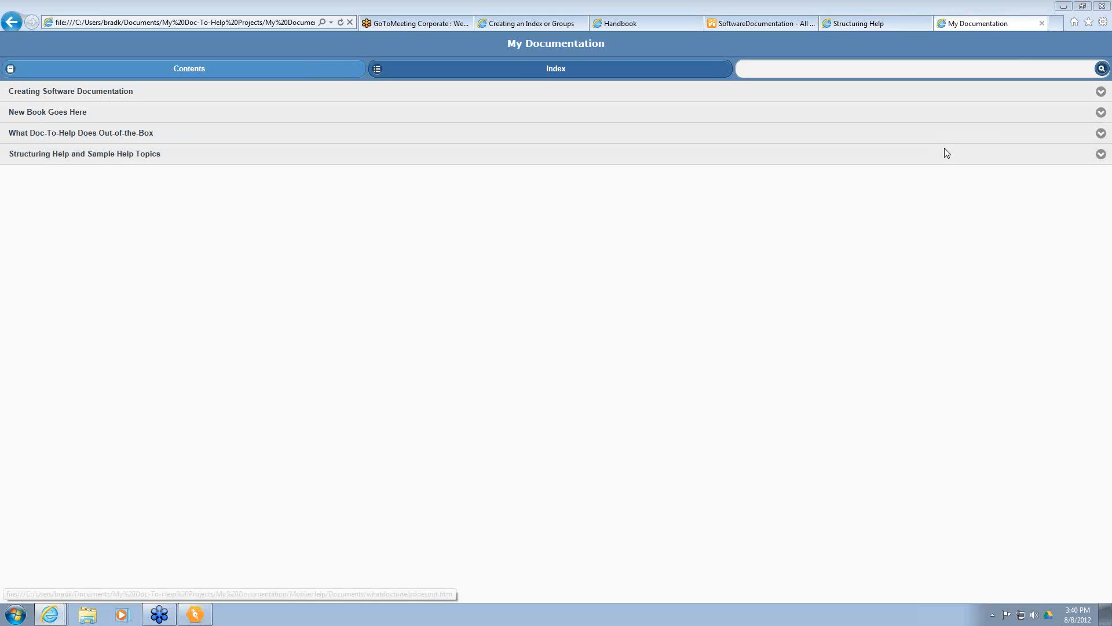
Reduce the browser to a small window and read the "Creates an Index" topic under "What Doc-To-Help Does Out-of-the-Box".
left_click(1083, 10)
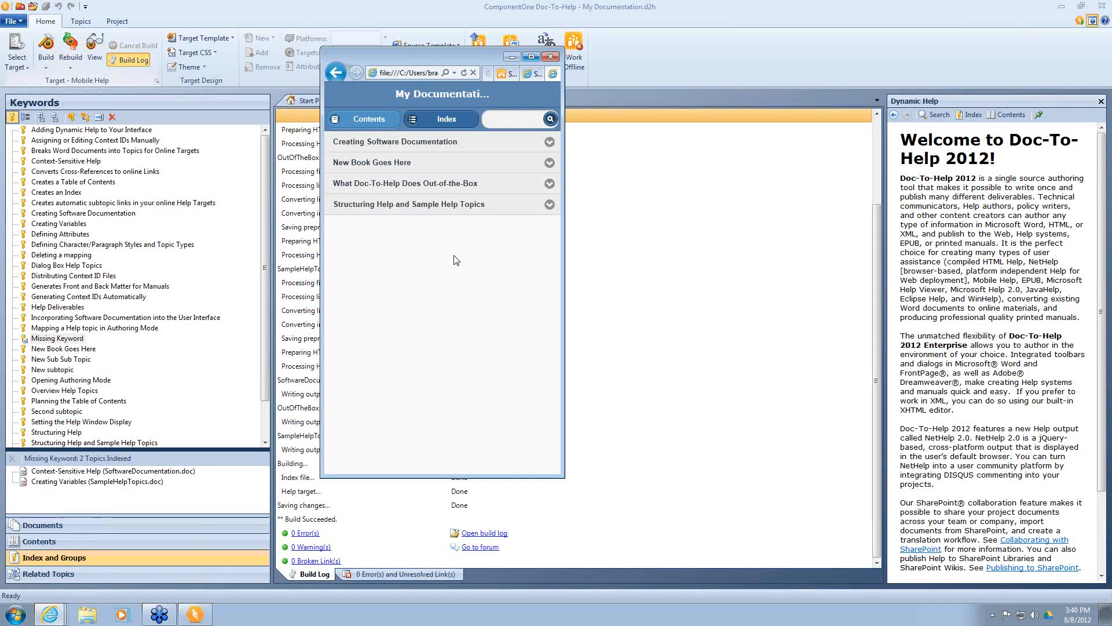
left_click(406, 183)
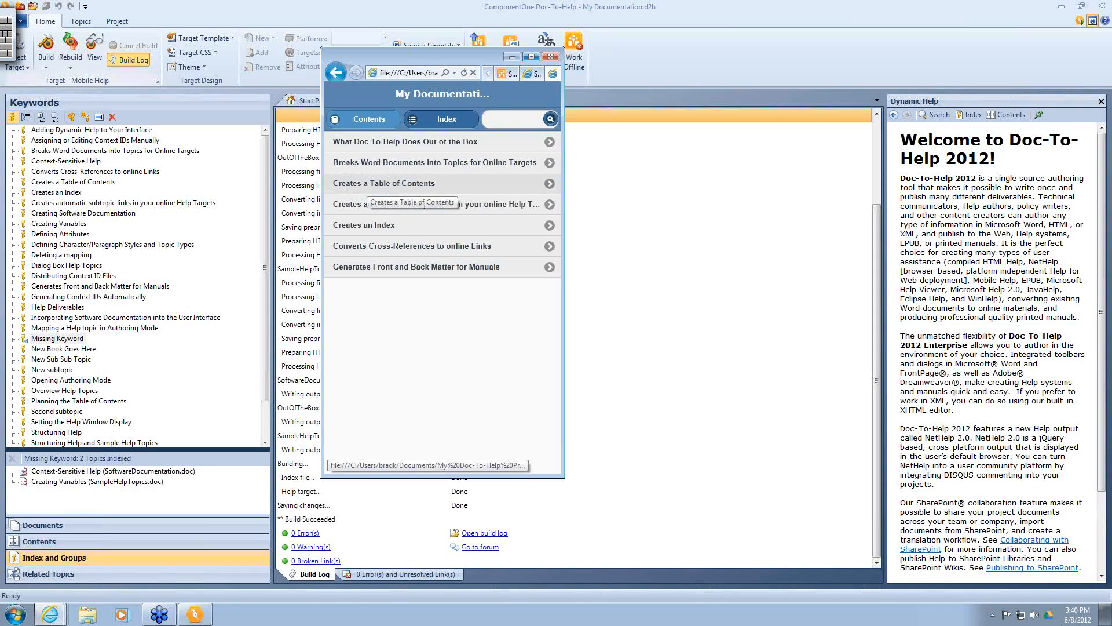
left_click(367, 223)
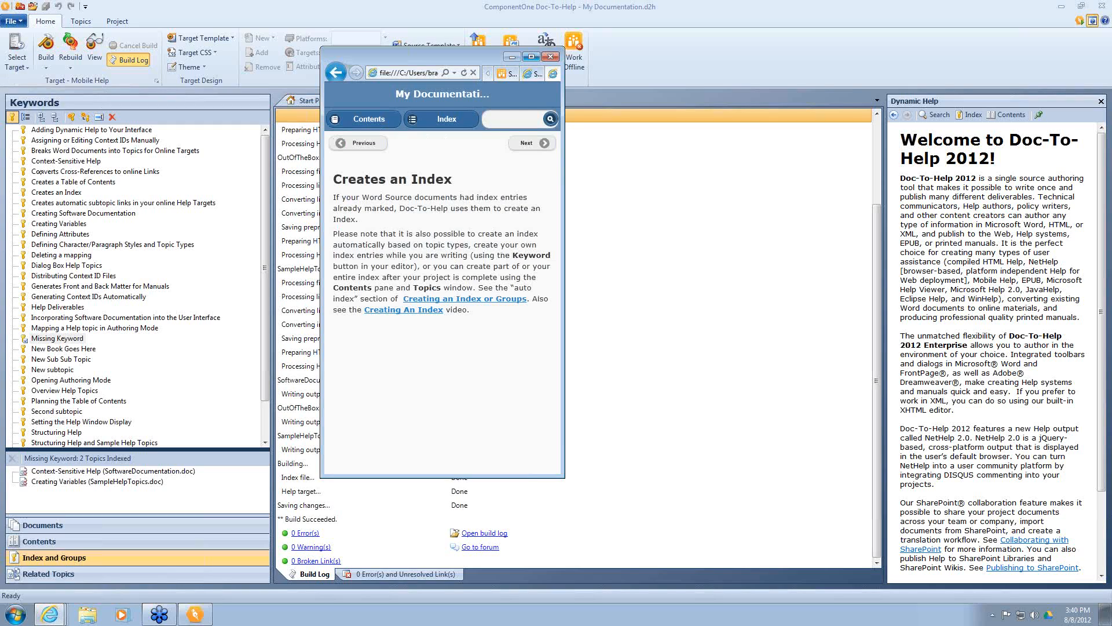
Page back and forth between "Creates an Index" and its neighbouring topics, ending on "Converts Cross-References to online Links".
left_click(532, 143)
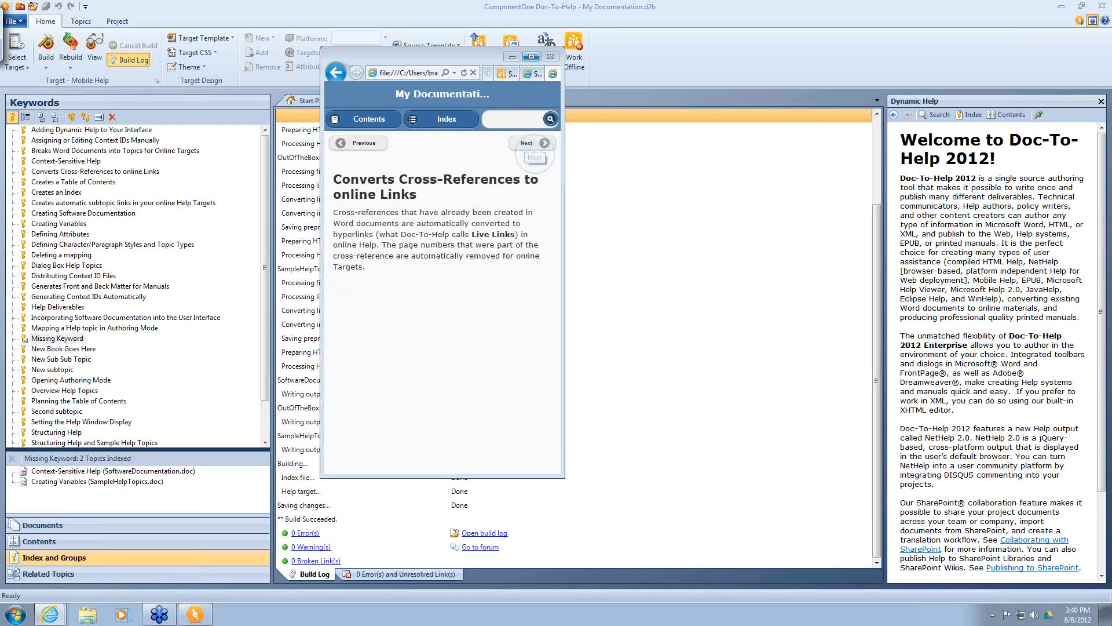
left_click(350, 145)
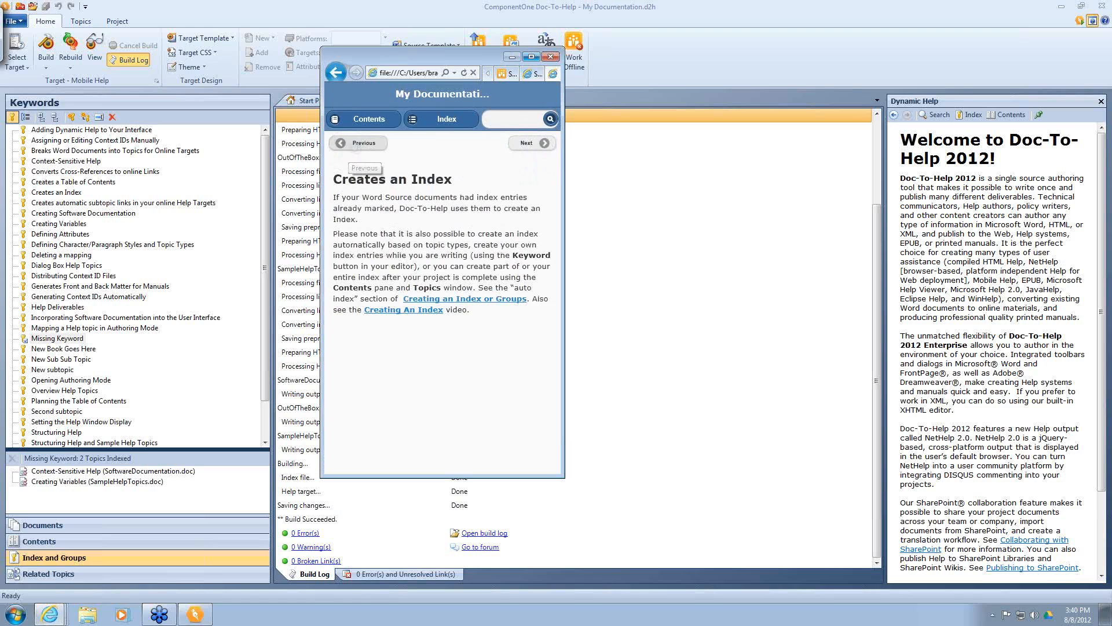
left_click(351, 145)
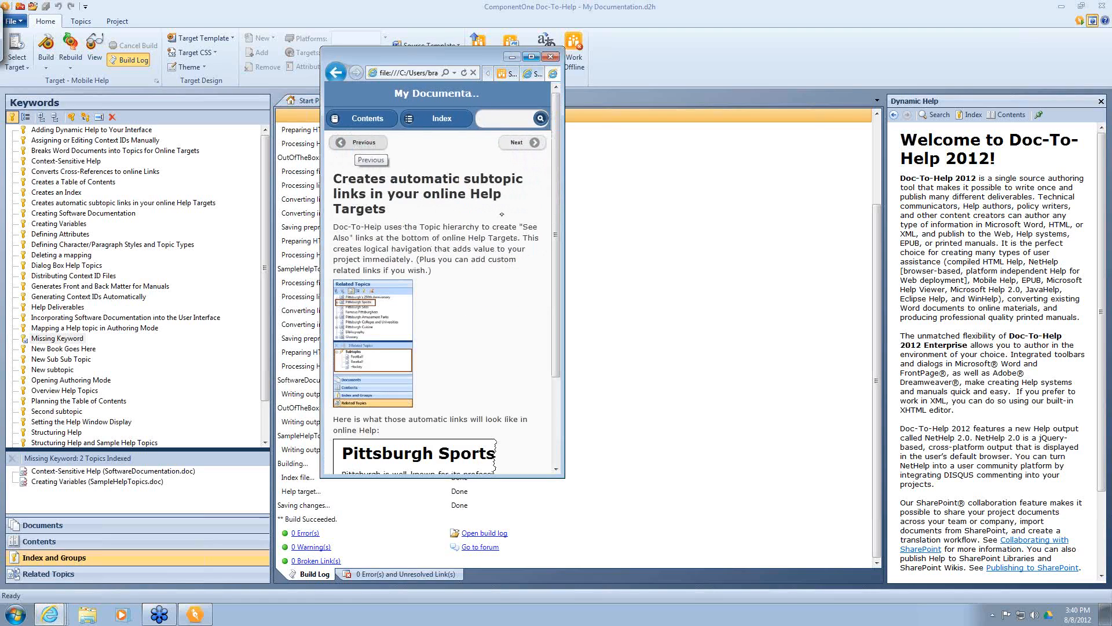
left_click_drag(501, 214, 445, 212)
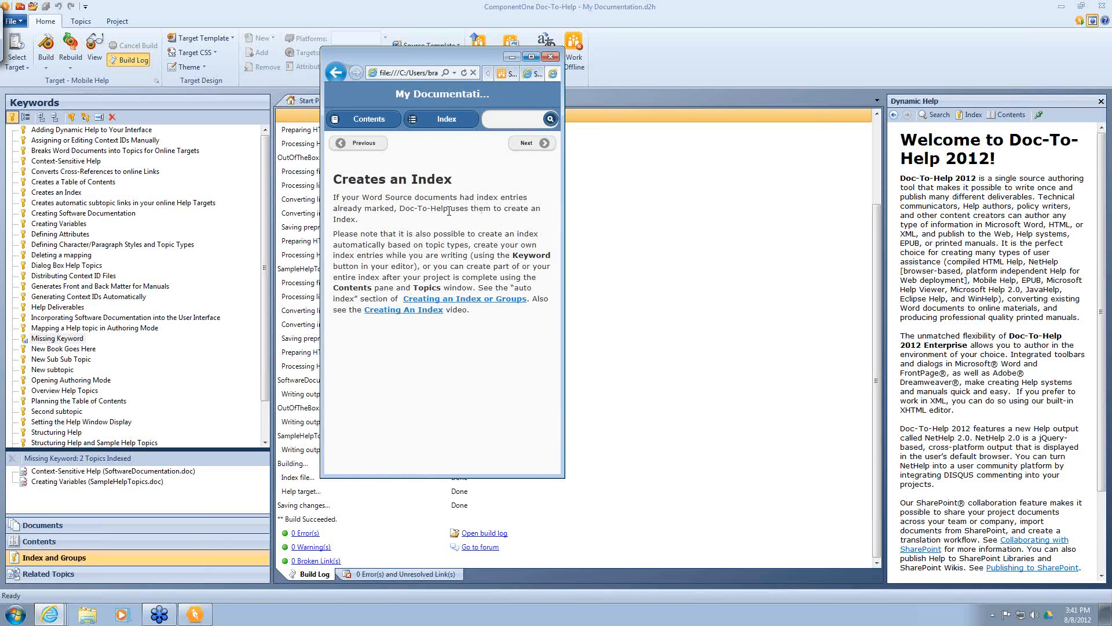
left_click_drag(481, 211, 449, 212)
left_click(448, 298)
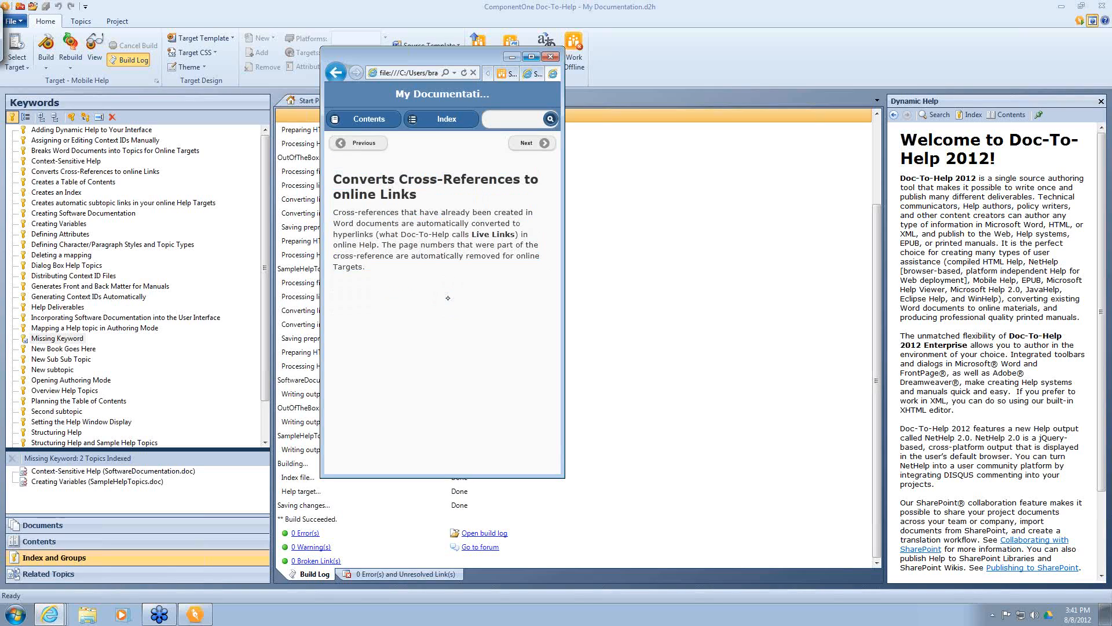
Search the Mobile Help for the exact phrase "creating software documentation" and view the matching topic.
left_click(512, 119)
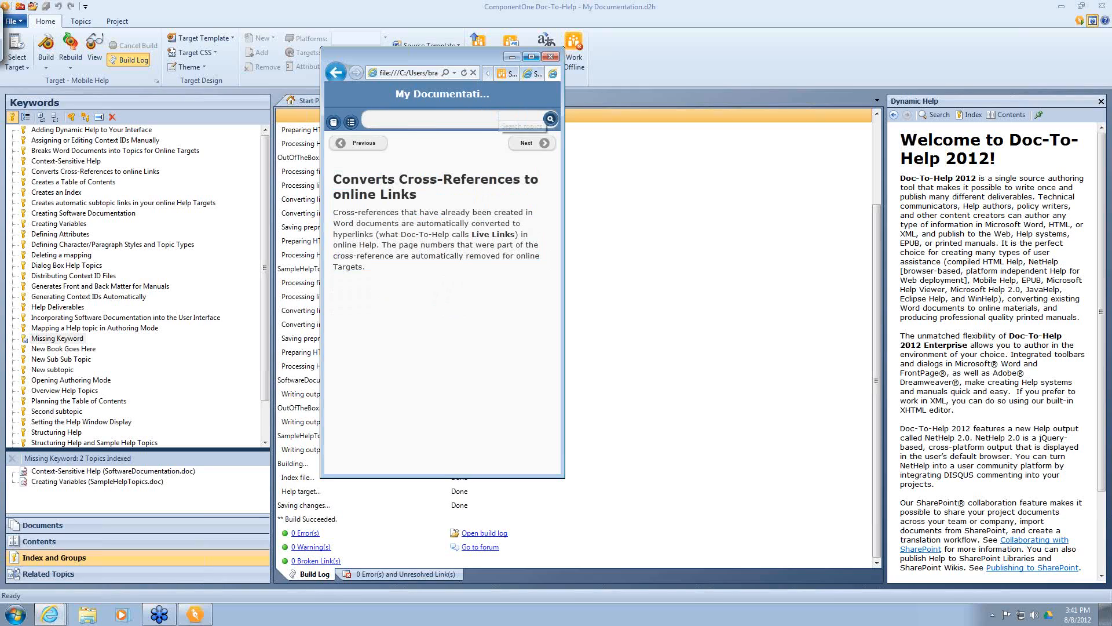
type("\"creating ")
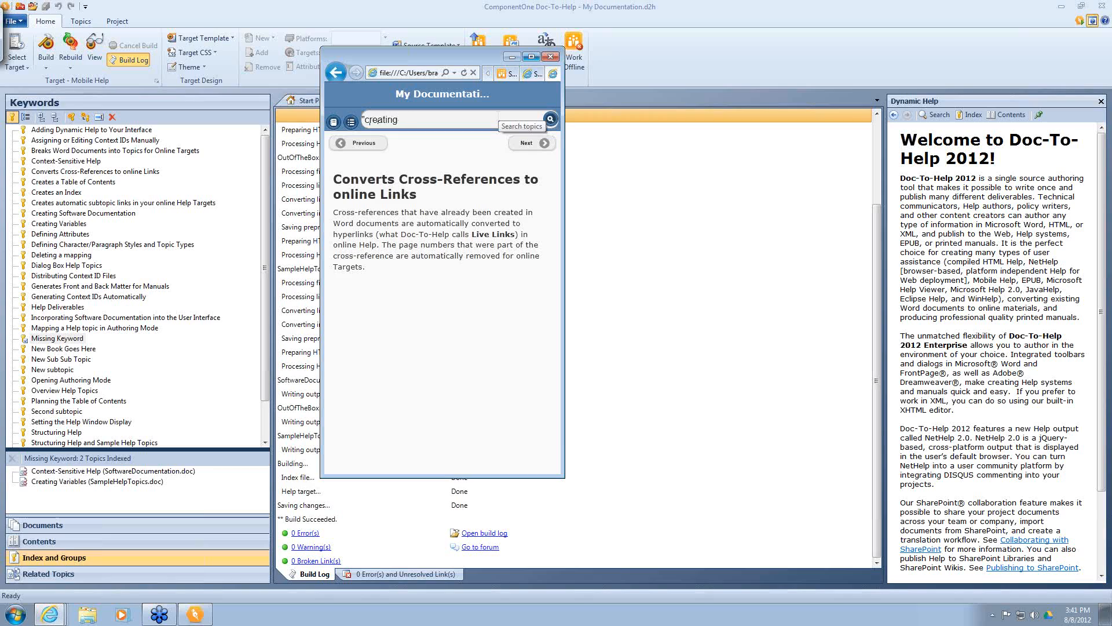
type("soft")
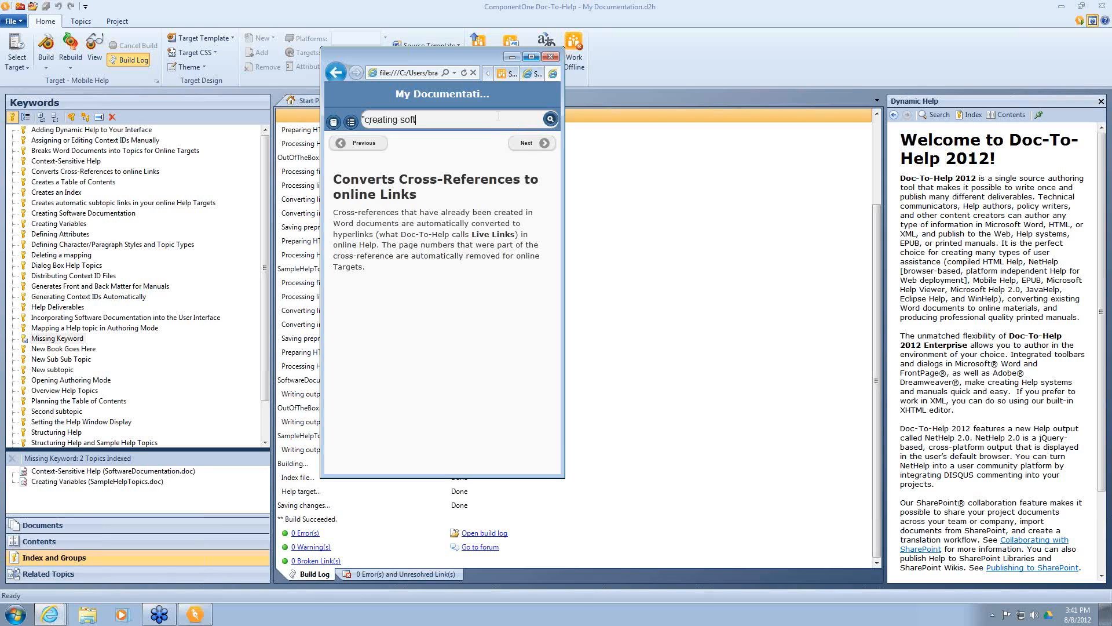
type("ware documentation\"")
key("Return")
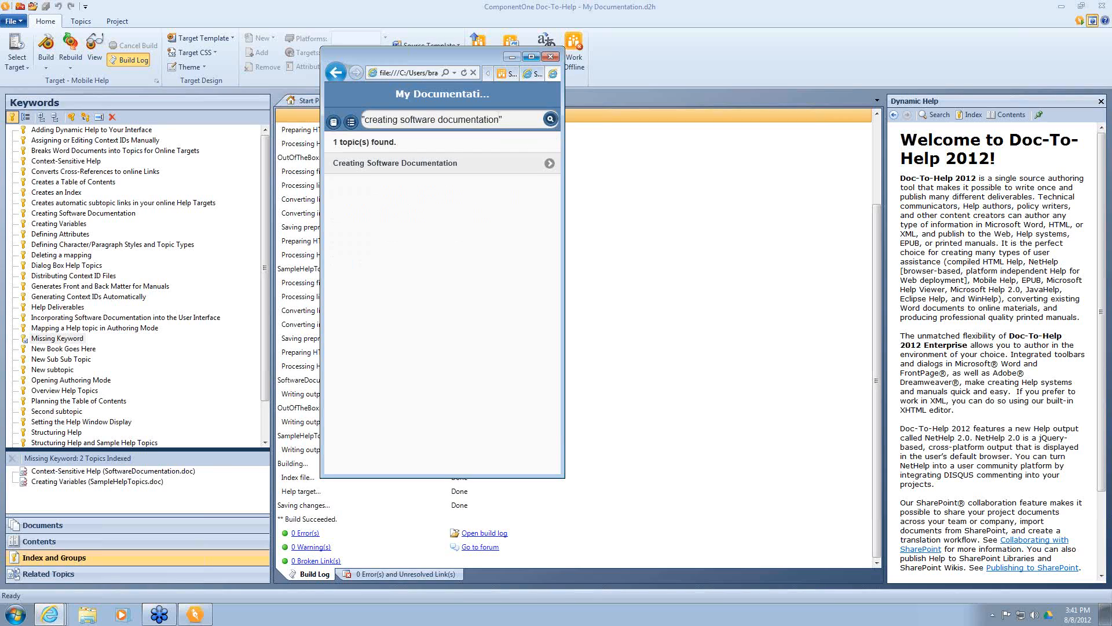
left_click(404, 162)
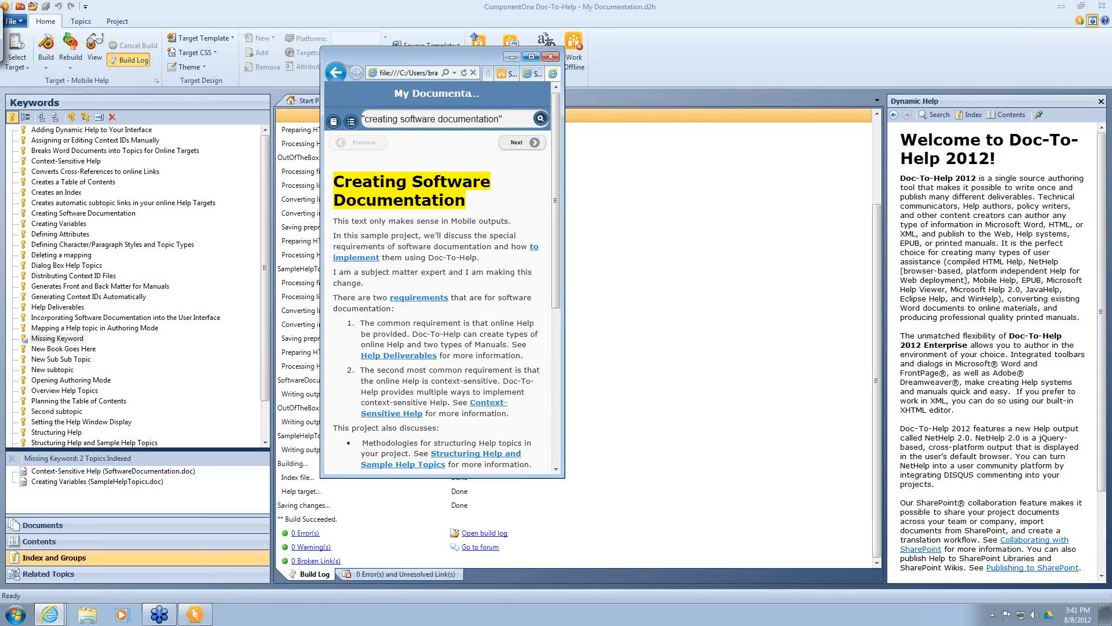
Filter the Mobile Help index keywords by "add" and view the "Adding Dynamic Help to Your Interface" topic.
left_click(350, 122)
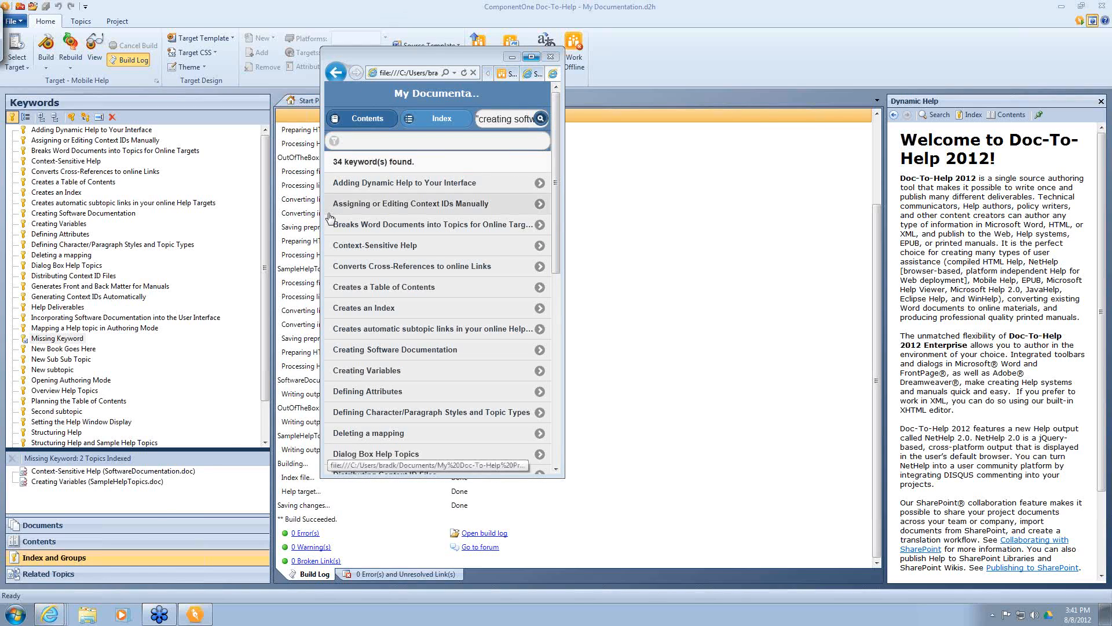
type("add")
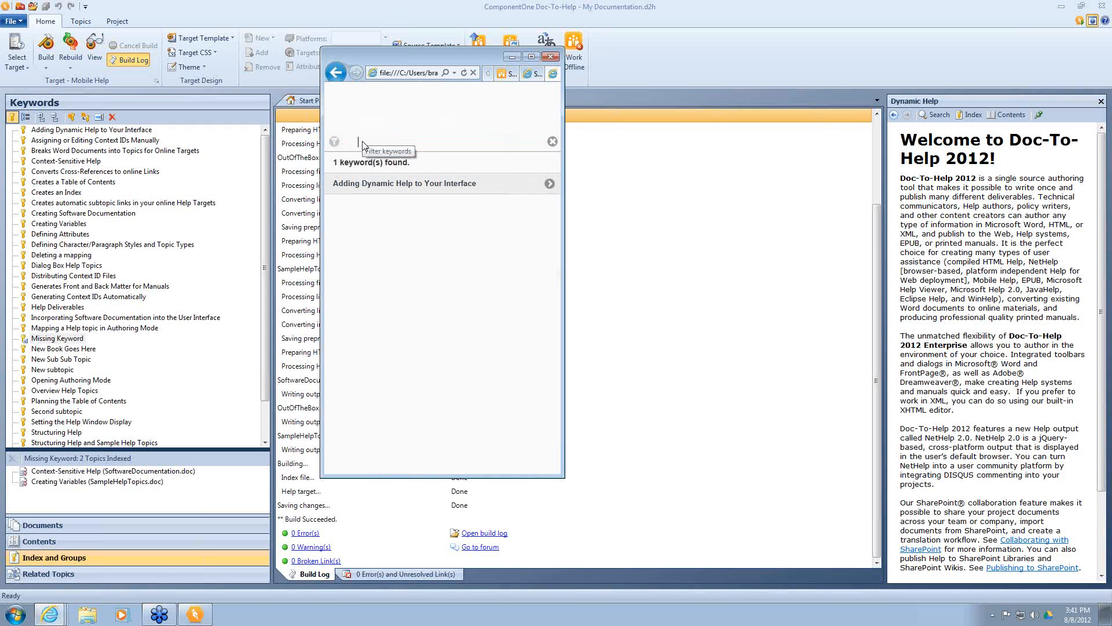
left_click(430, 183)
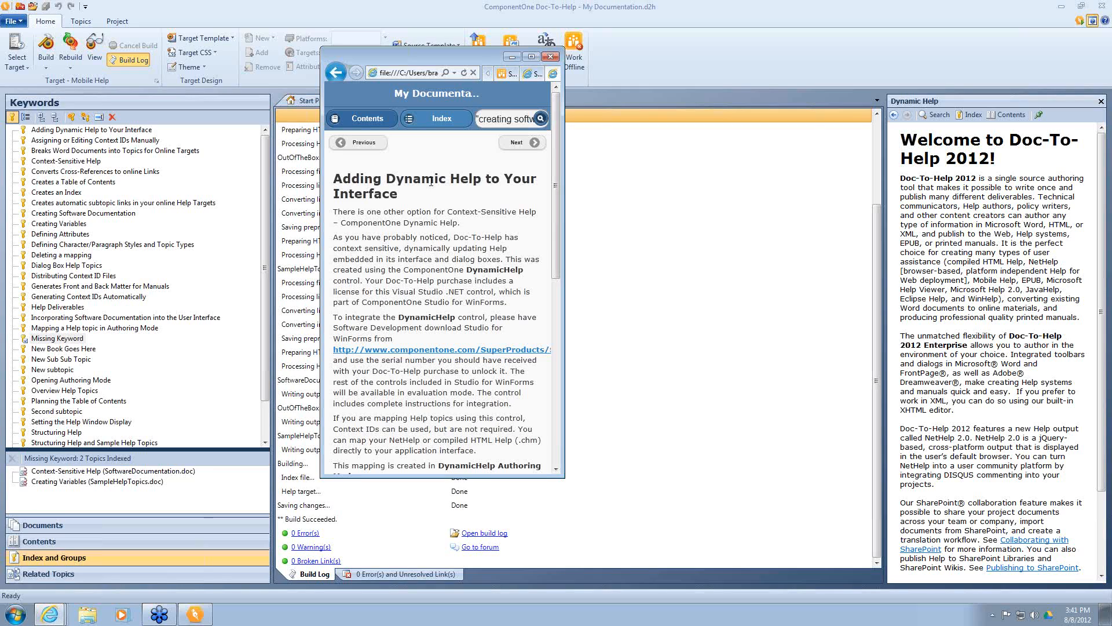
View the "Creating Software Documentation" topic from the Mobile Help contents and return to the Doc-To-Help project.
left_click(367, 118)
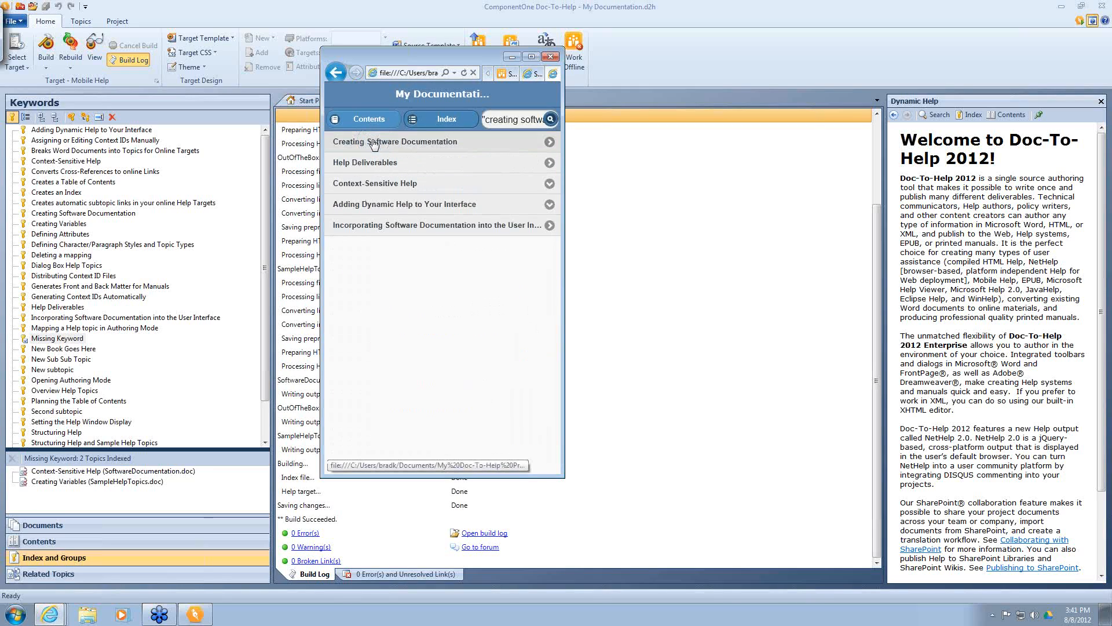
left_click(399, 143)
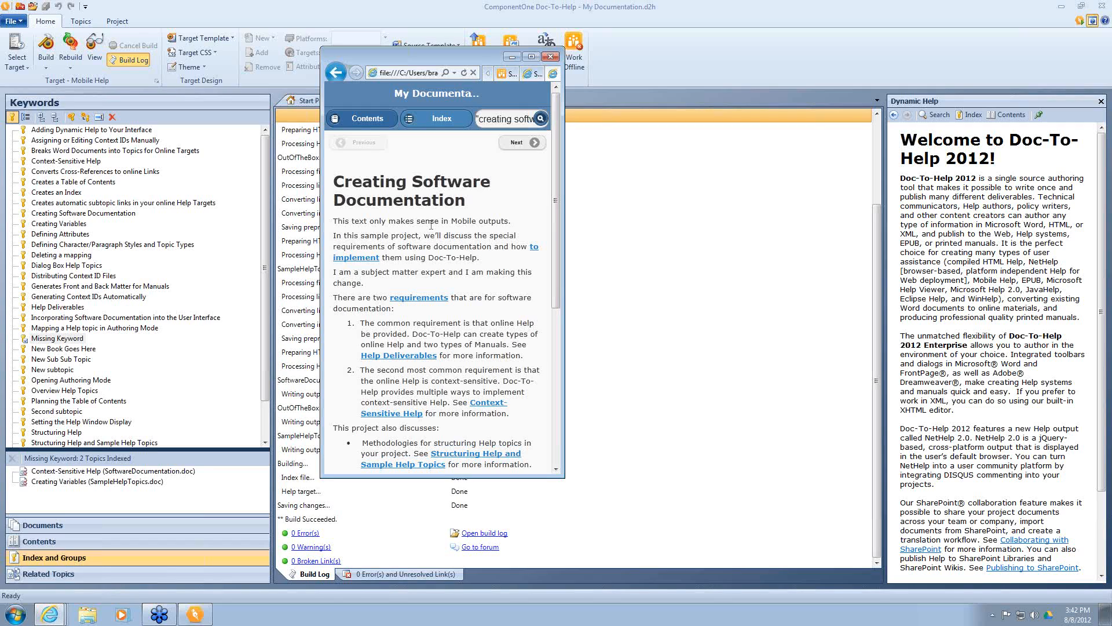
left_click(512, 58)
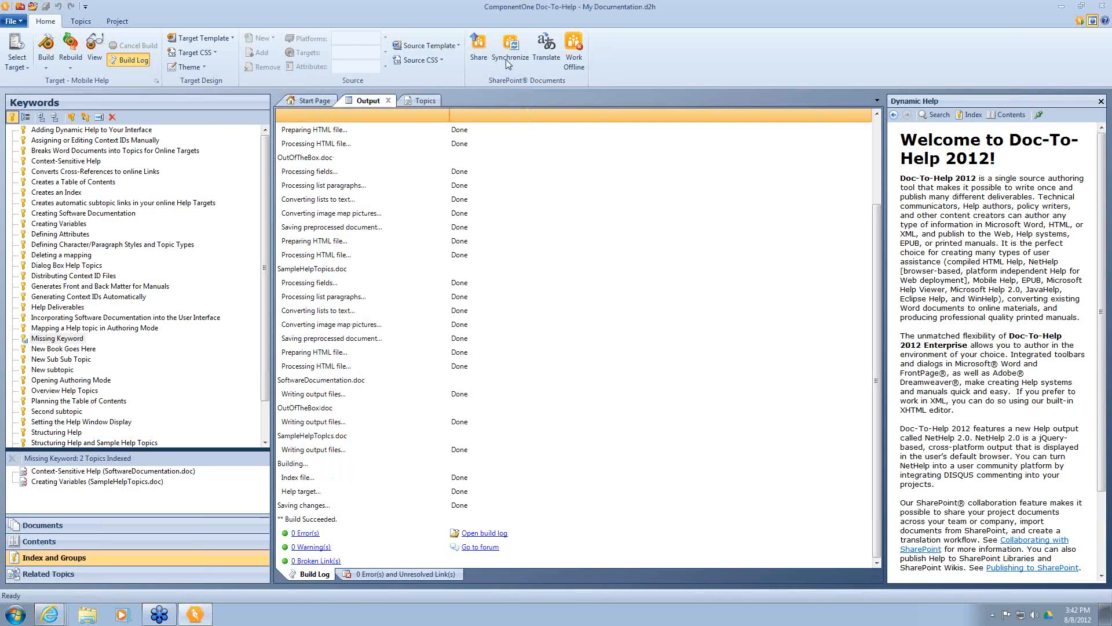
Select the EPUB target and, in its settings, enter the author's full name and the publisher "ComponentOne, a Division of GrapeCity".
left_click(23, 69)
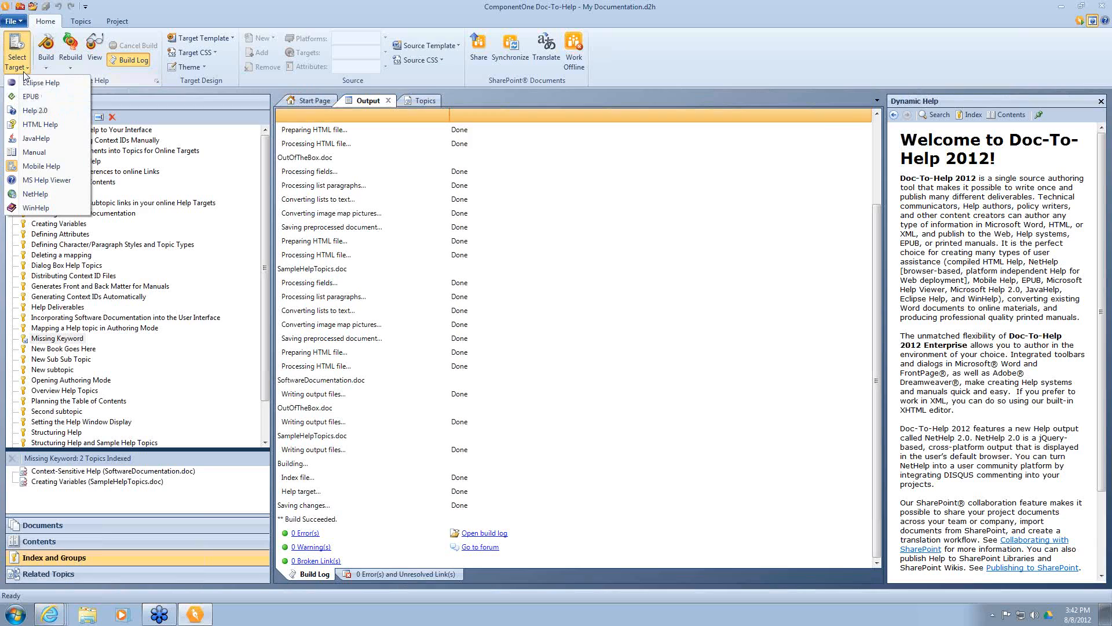
left_click(23, 96)
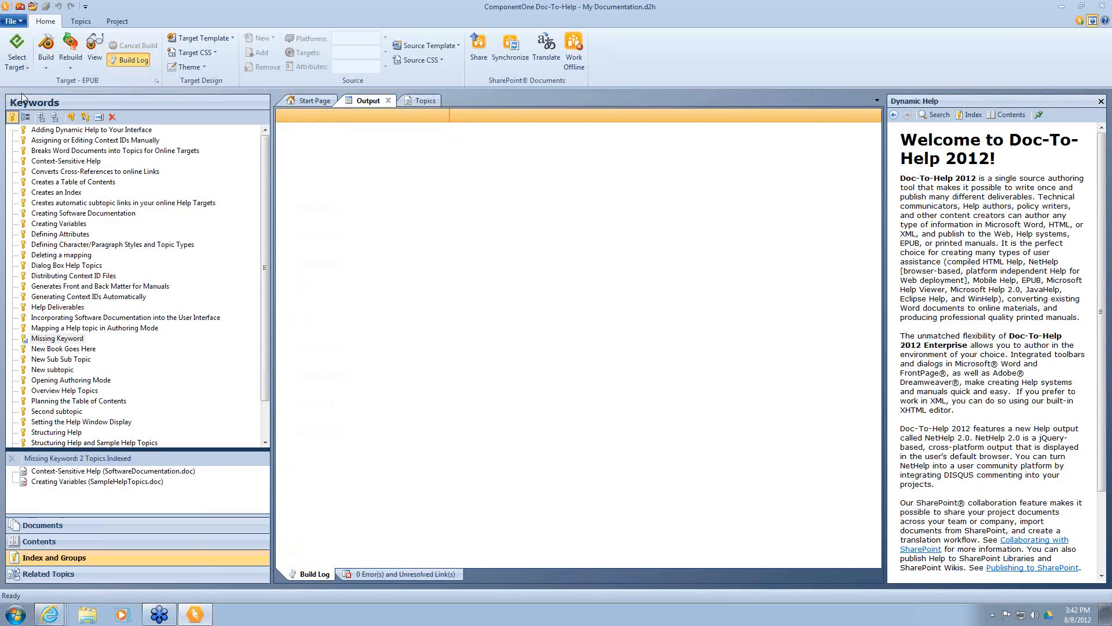
left_click(157, 81)
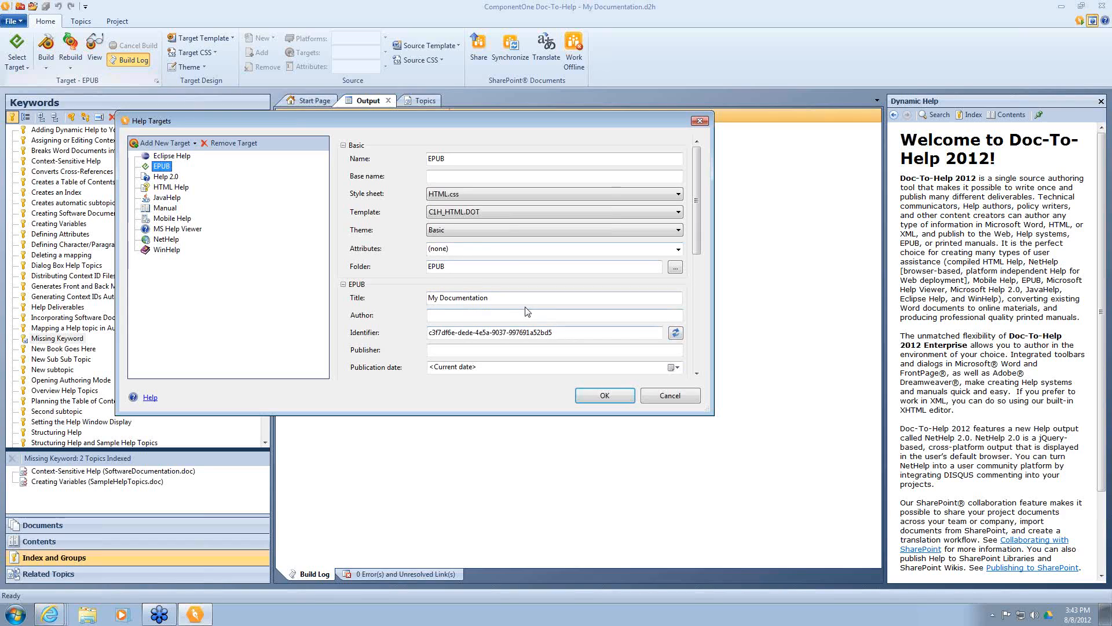
left_click(518, 314)
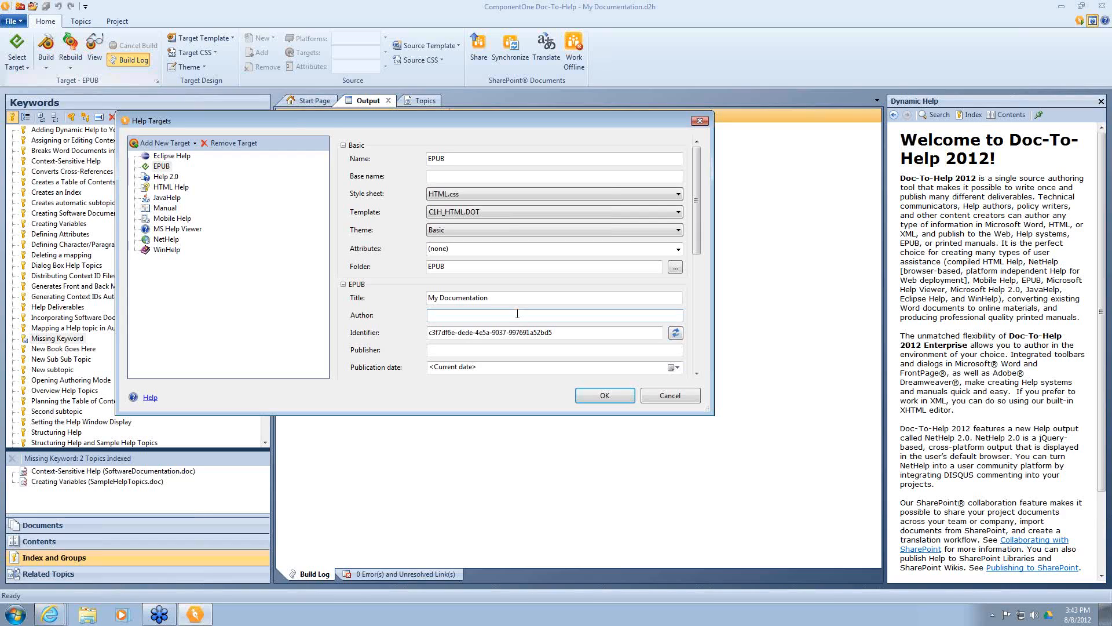
type("Brad Keller")
left_click(488, 351)
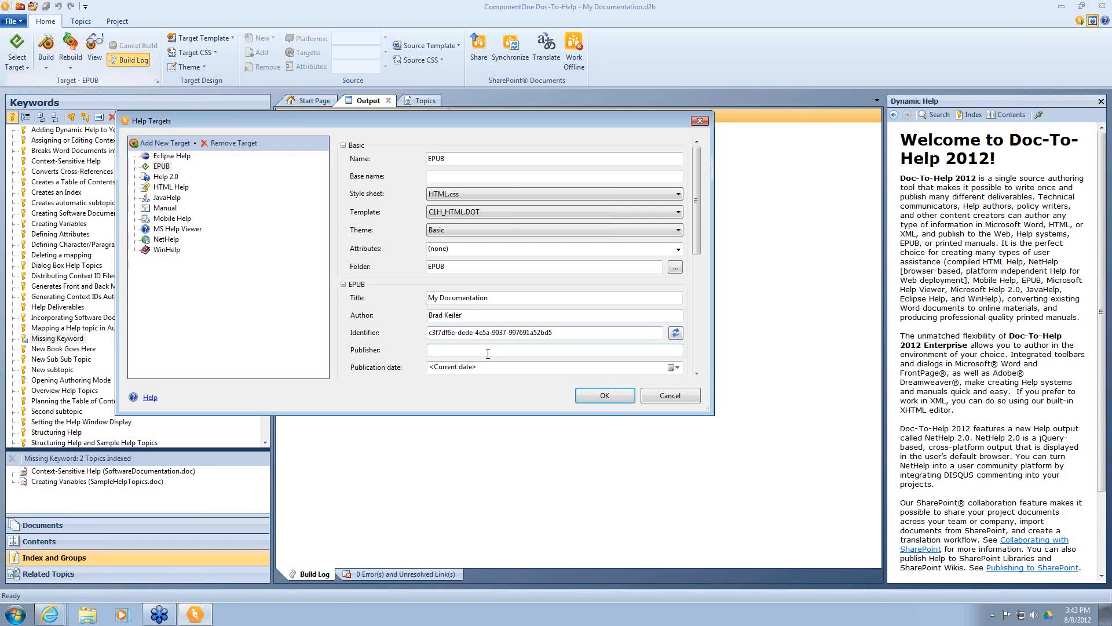
type("ComponentOne, a Division of GrapeCity")
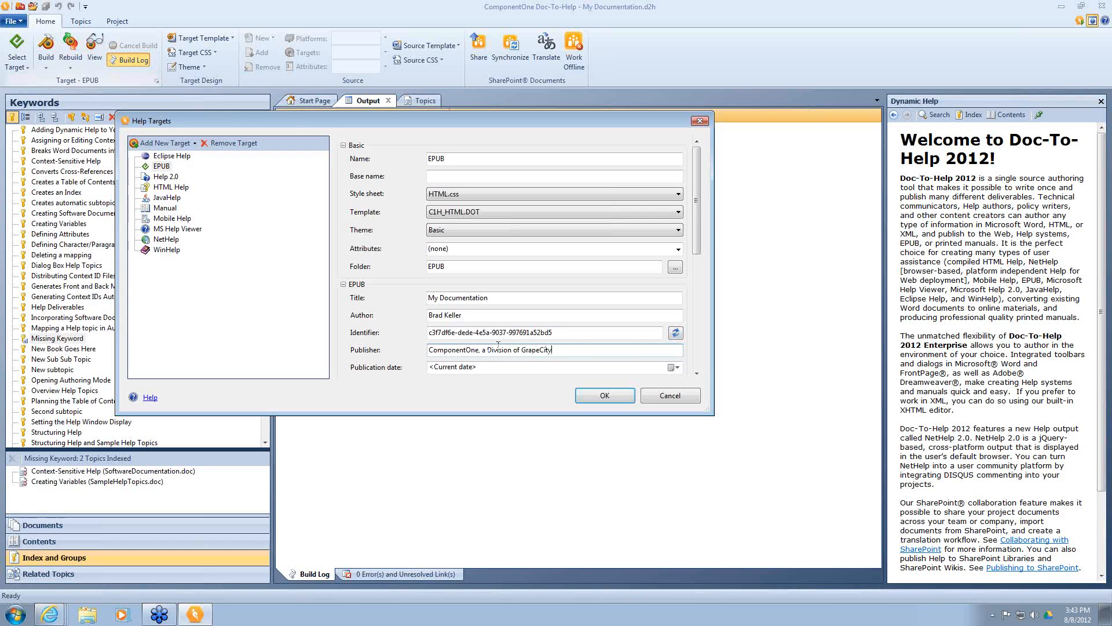
Set the EPUB cover image to c1doctohelp.jpg from the U: drive and accept the target settings.
left_click_drag(698, 241, 699, 296)
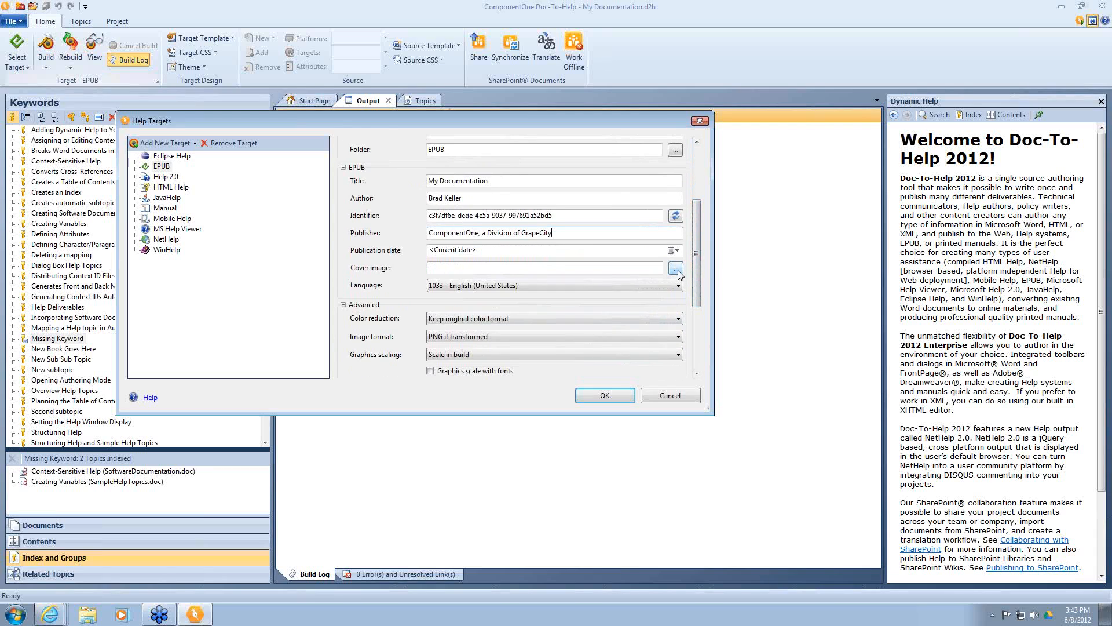
left_click(676, 268)
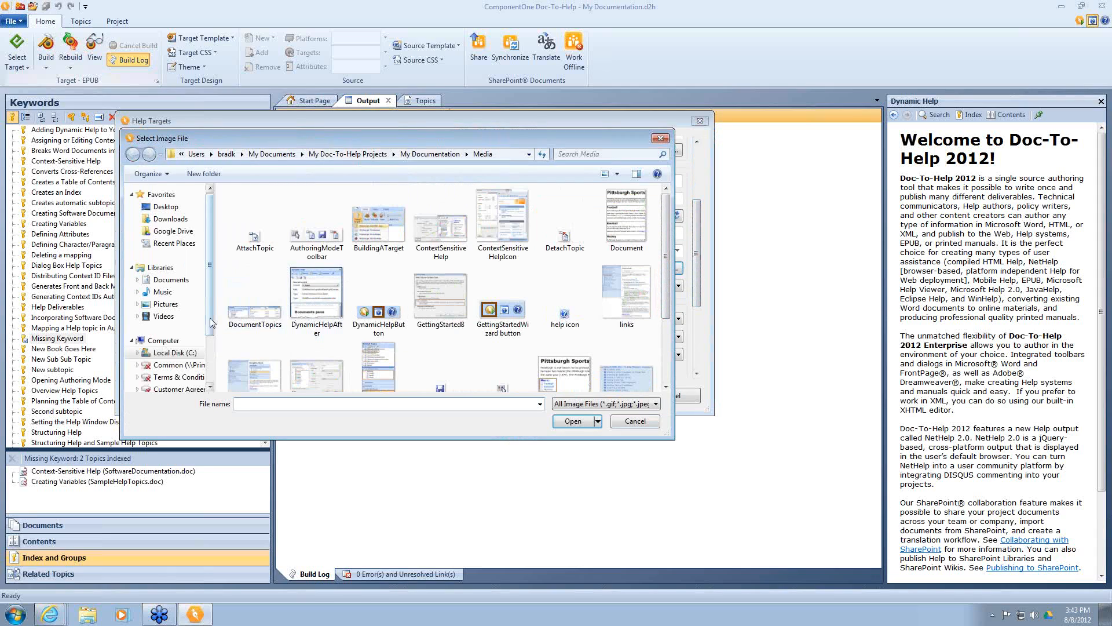
scroll(211, 315, "down", 2)
left_click(180, 347)
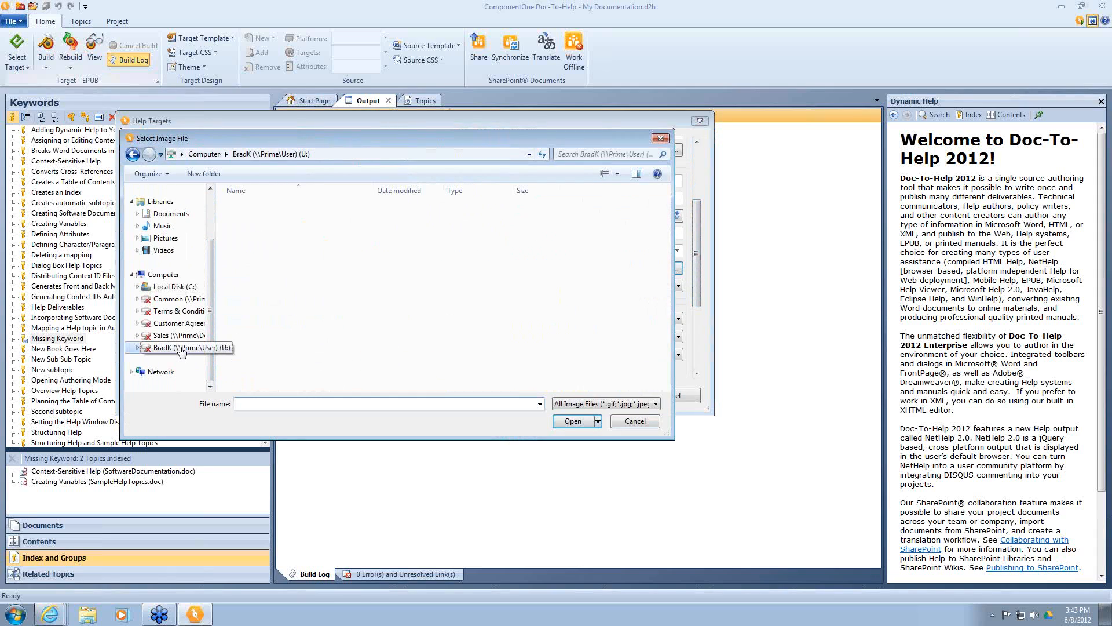
scroll(283, 261, "down", 5)
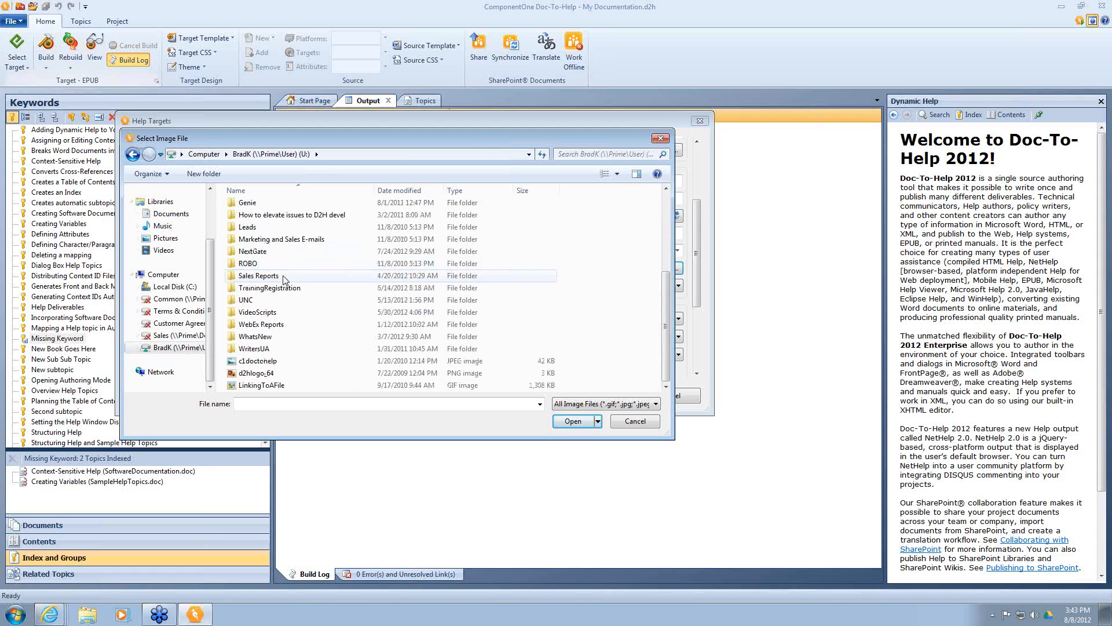
double_click(272, 362)
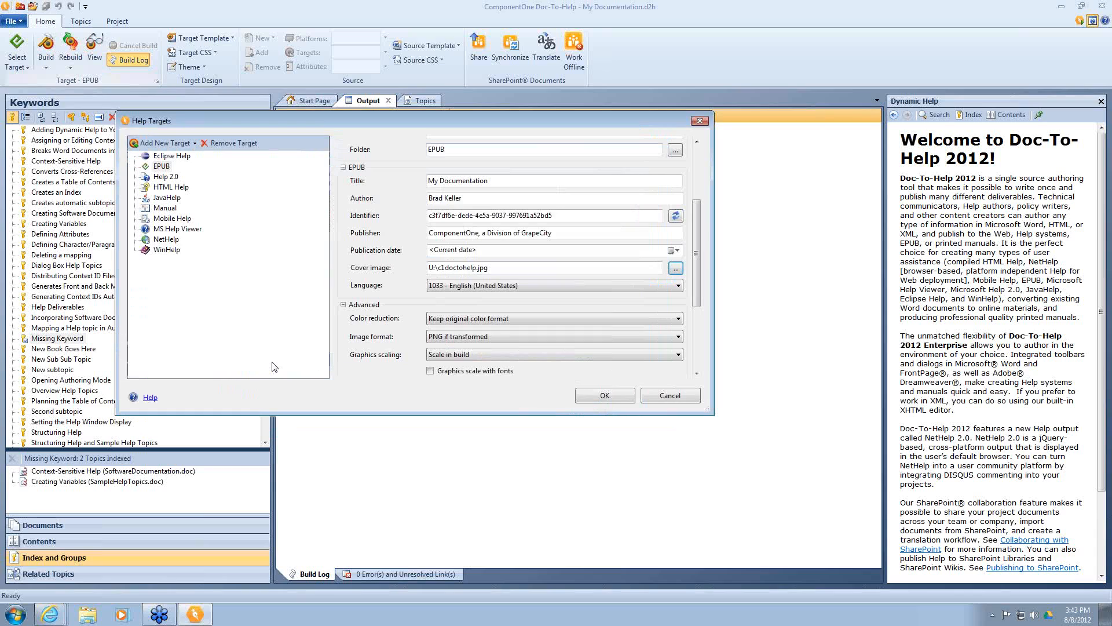
left_click(600, 397)
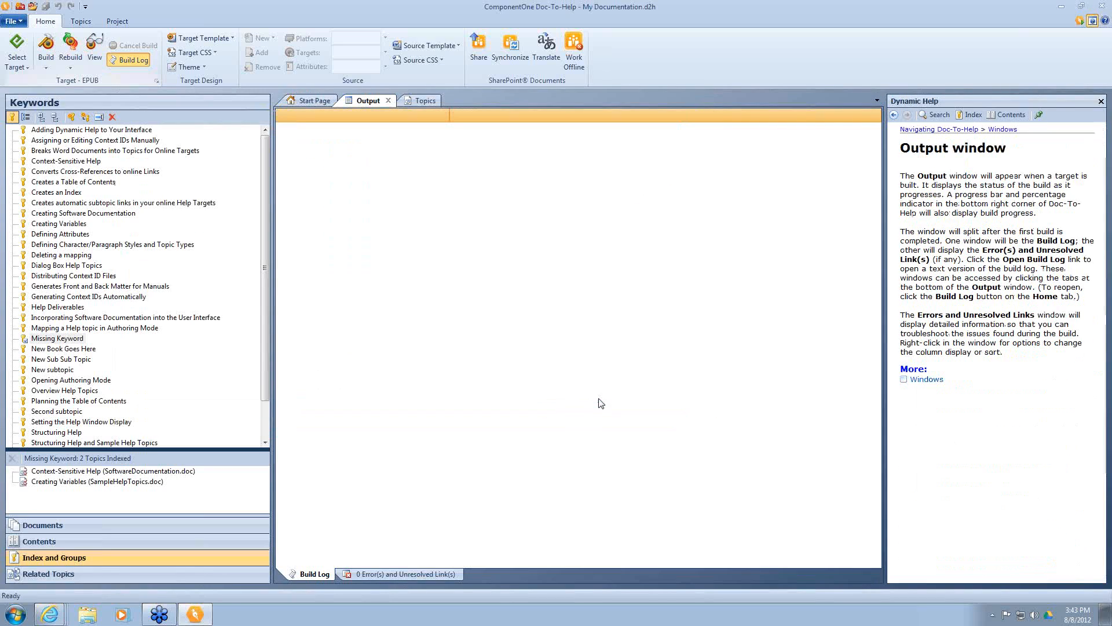
Rebuild the EPUB target, open the built e-book in the viewer and try its go-to and search fields.
left_click(70, 45)
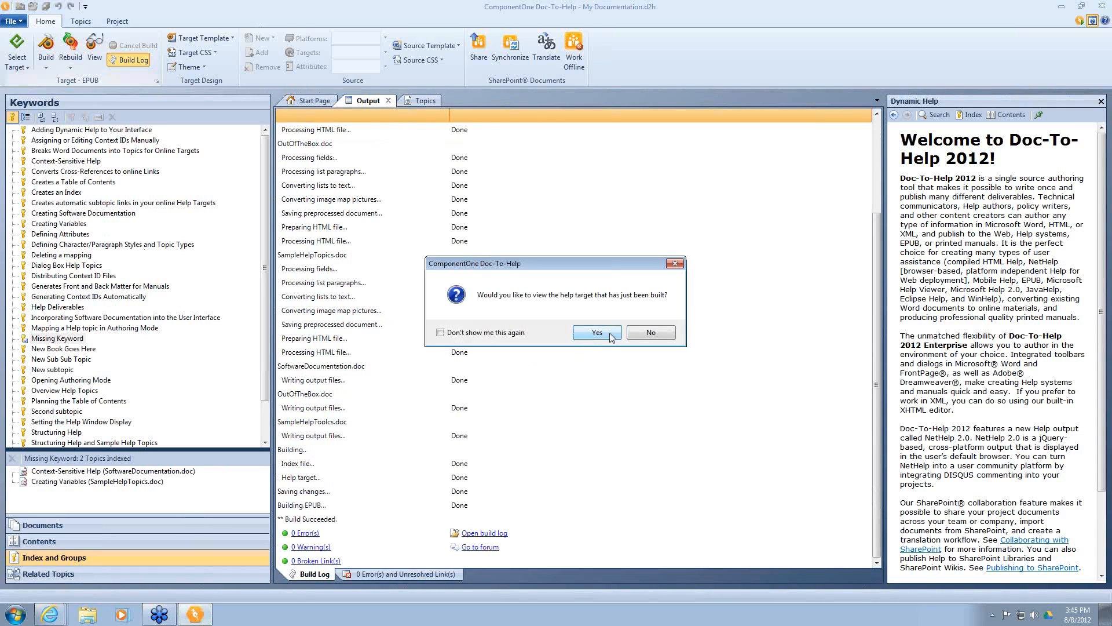
left_click(611, 338)
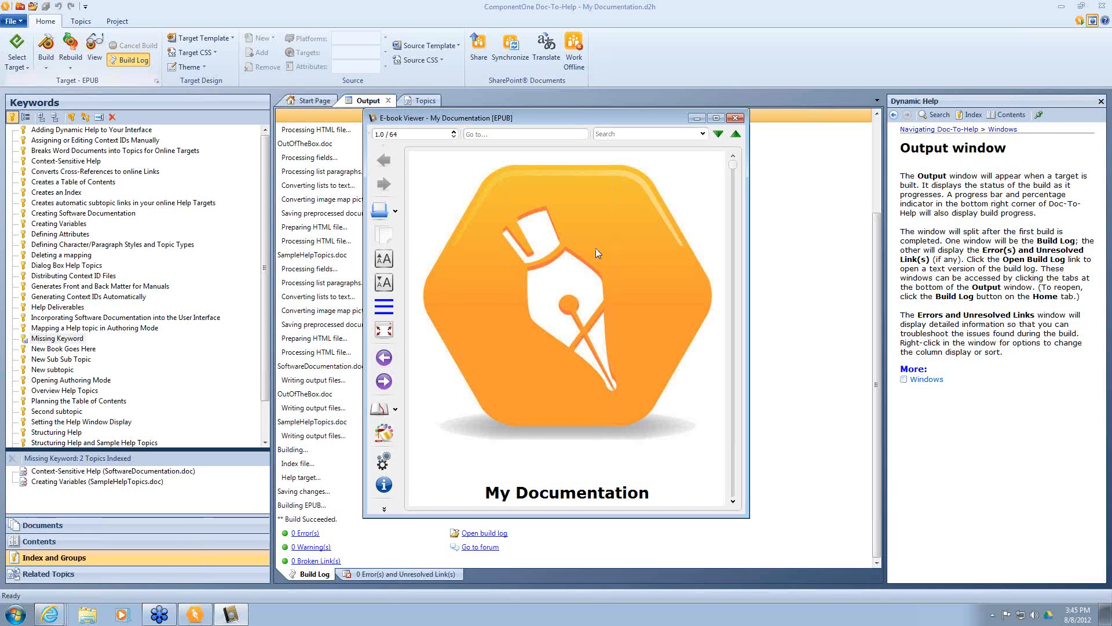
left_click(503, 135)
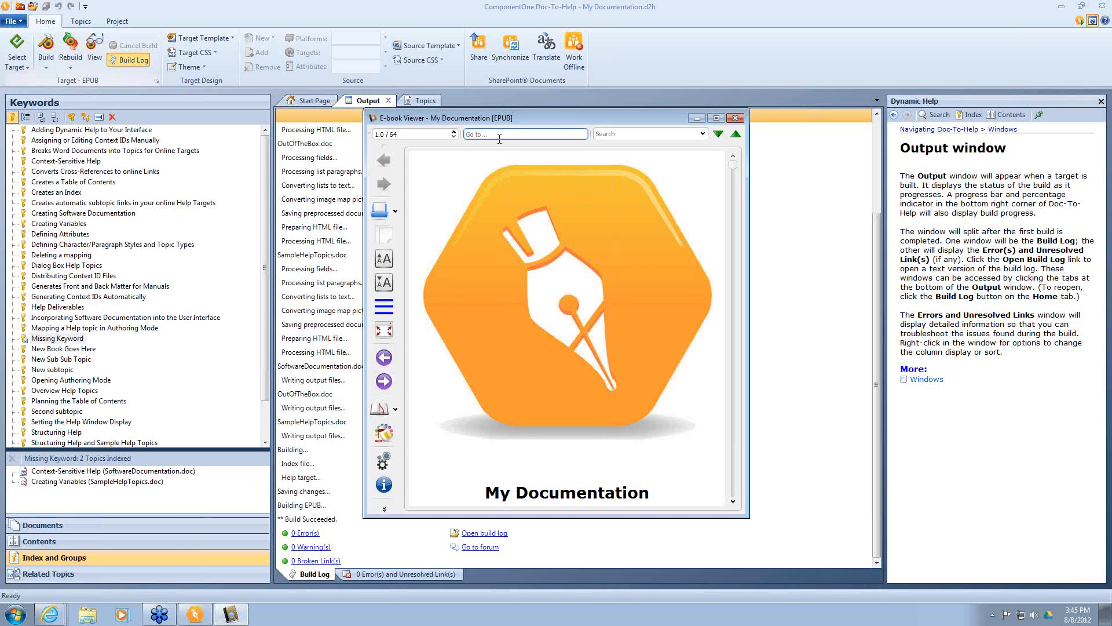
left_click(617, 133)
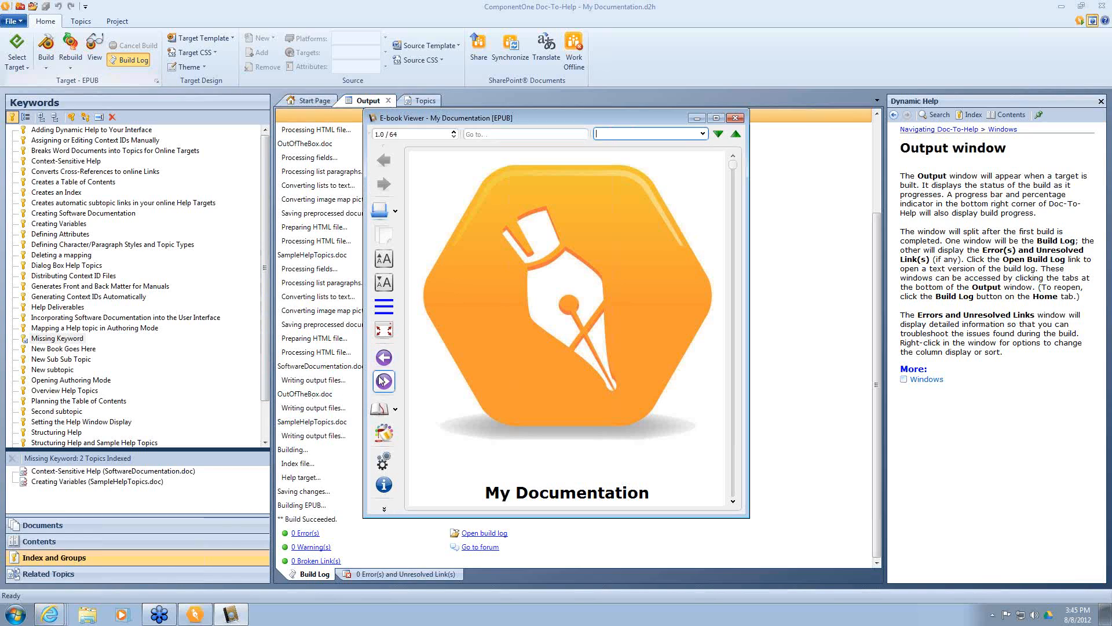
left_click(624, 355)
Examine the EPUB's title page, highlighting the document title, author and publisher below the cover image.
scroll(585, 332, "down", 1)
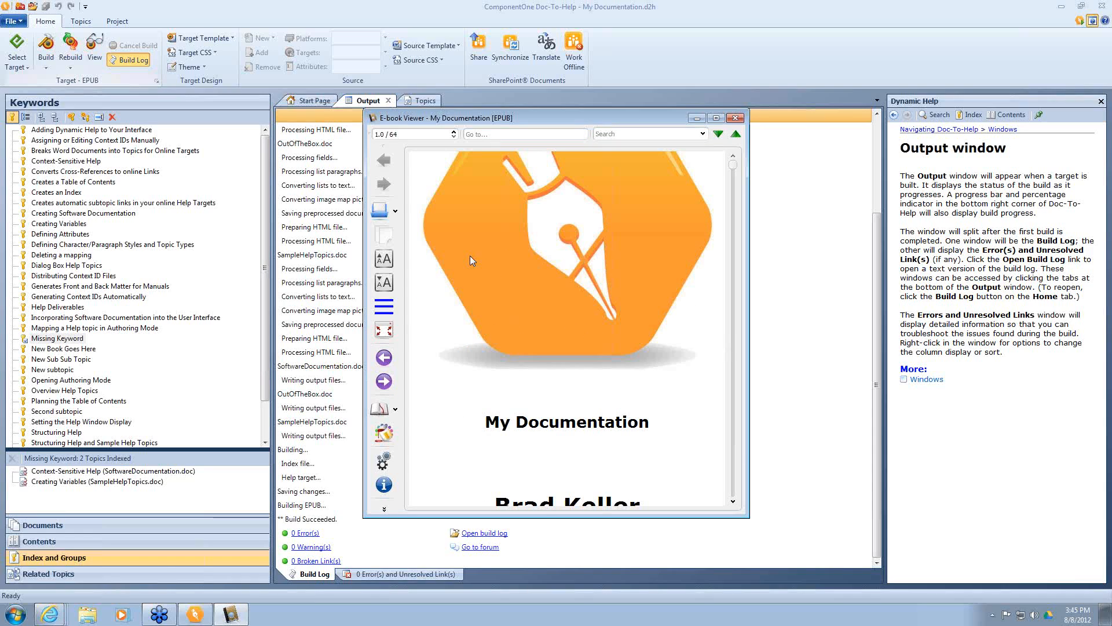
scroll(470, 261, "down", 1)
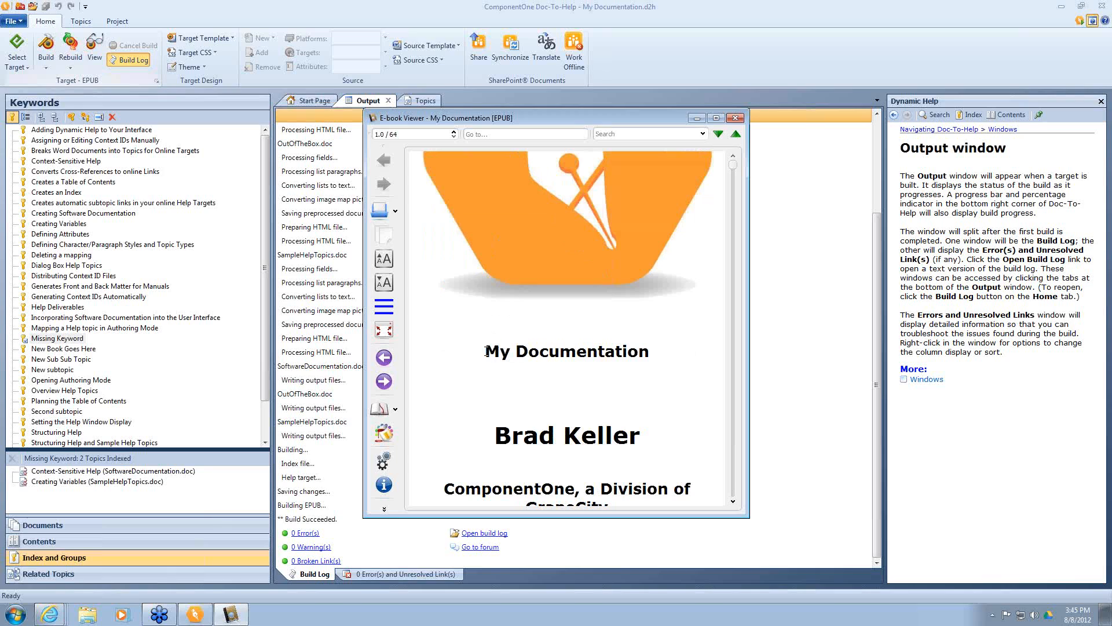
left_click_drag(485, 351, 638, 362)
left_click_drag(485, 447, 665, 434)
scroll(459, 423, "down", 3)
scroll(473, 406, "up", 3)
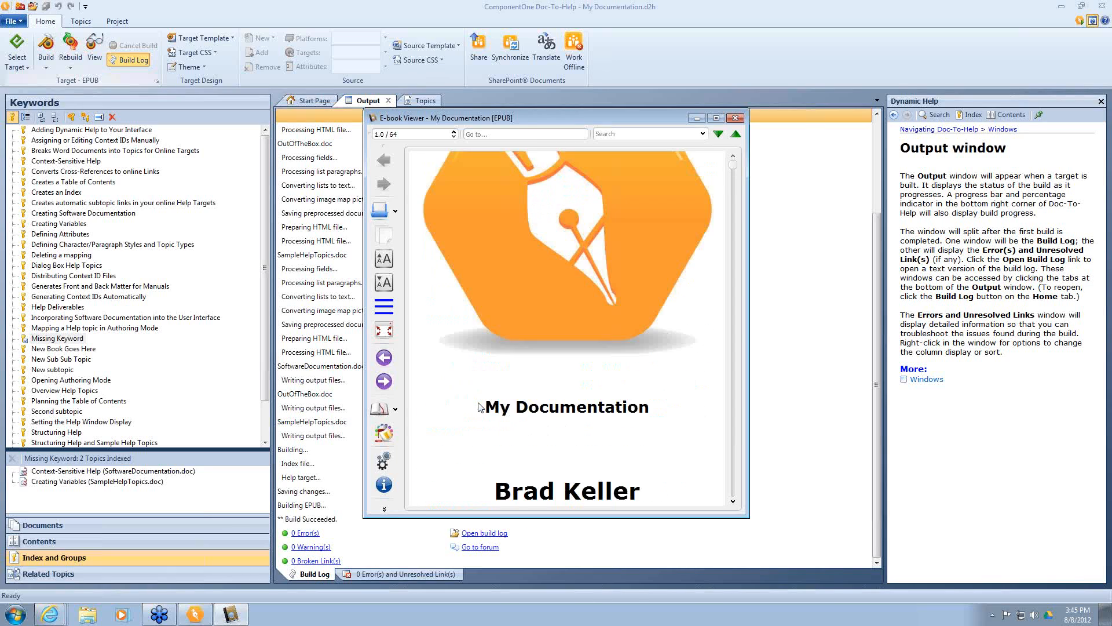
scroll(479, 408, "down", 3)
scroll(481, 409, "up", 2)
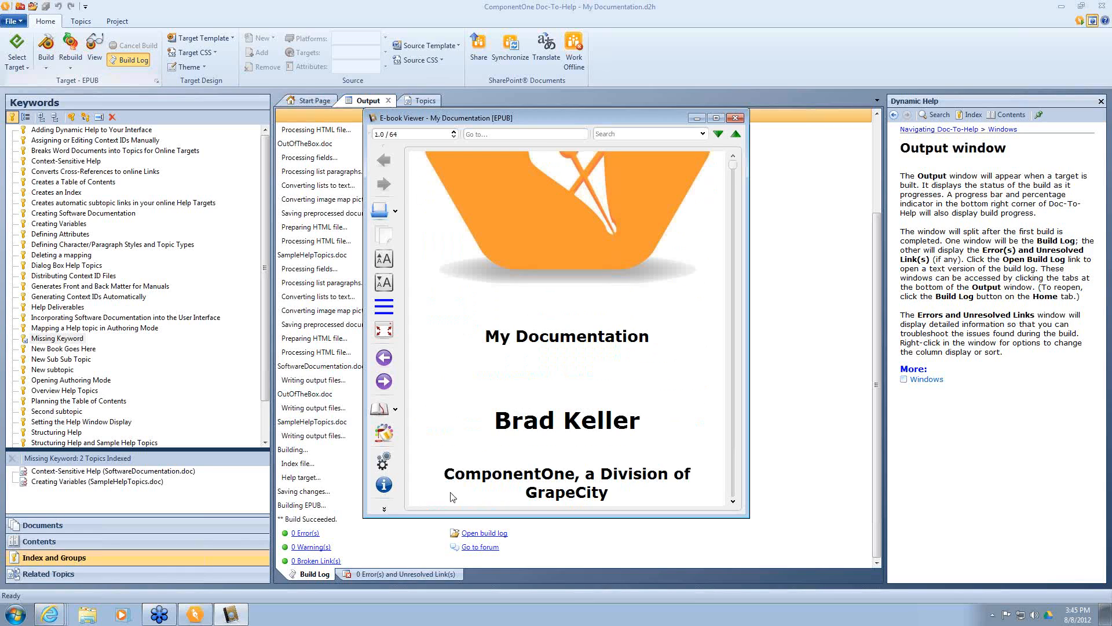
left_click_drag(447, 471, 605, 493)
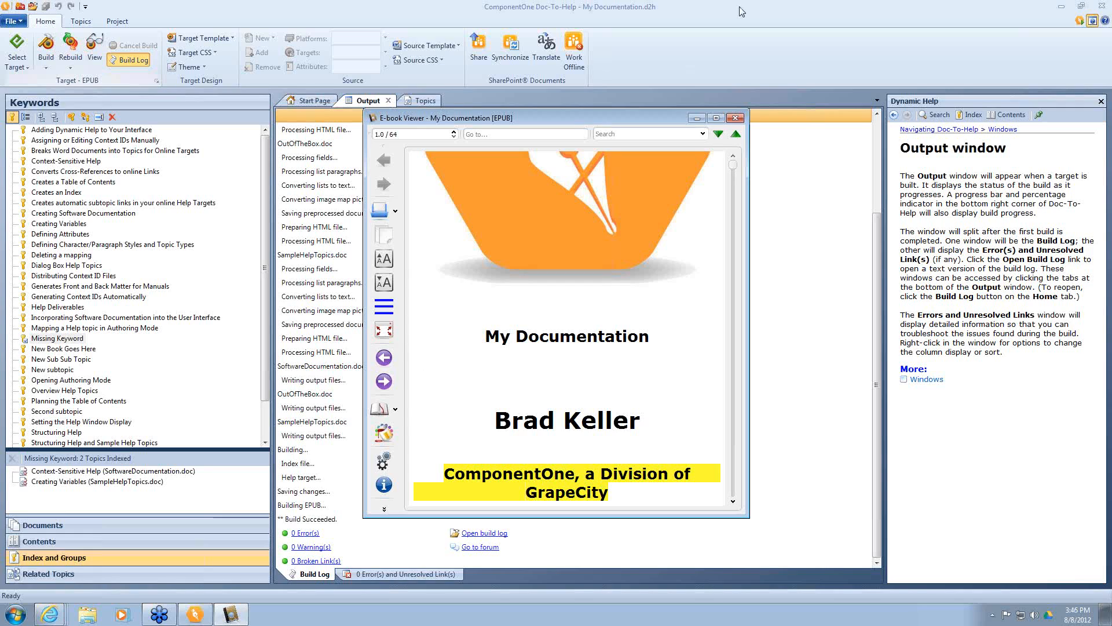
left_click(735, 119)
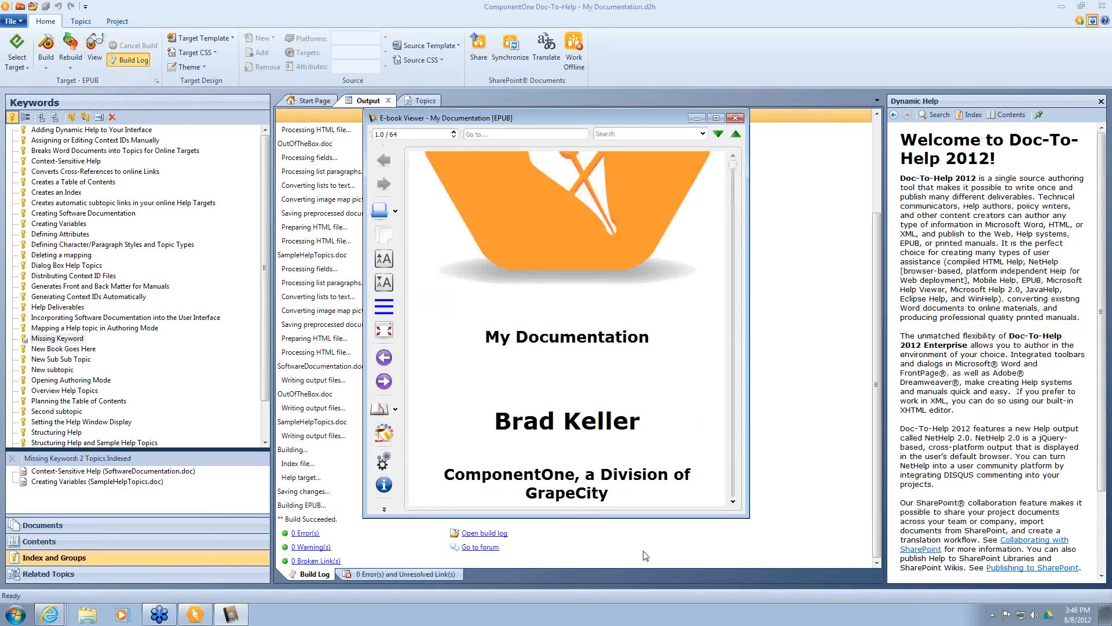
Page forward to "Creating Software Documentation", highlight the sentence "I am a subject matter expert and I am making this change." and close the e-book.
left_click(385, 382)
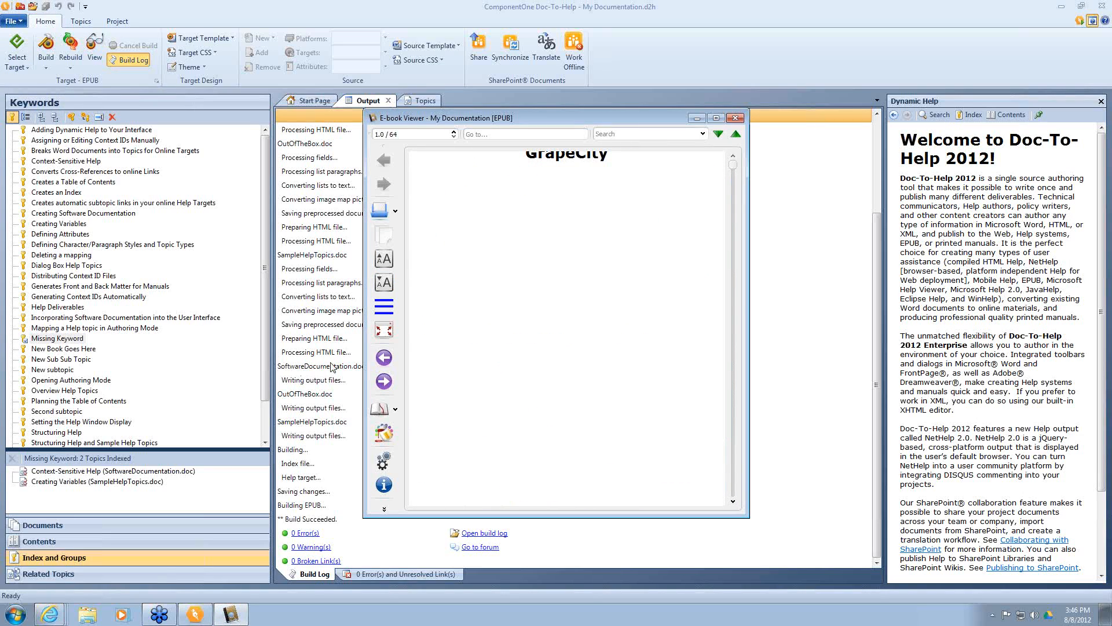
left_click(384, 383)
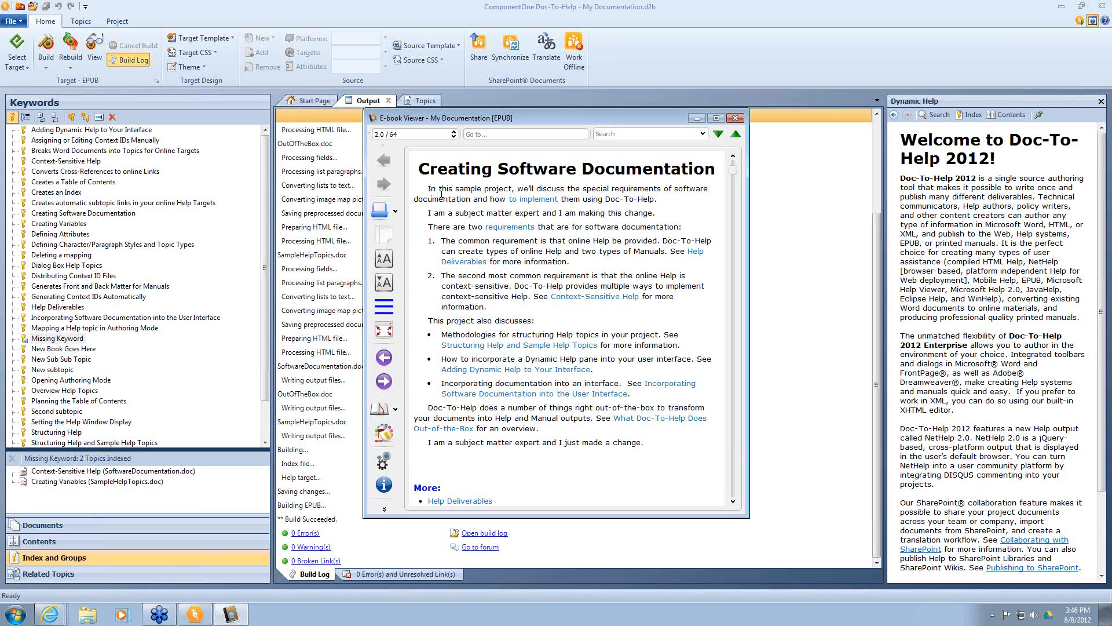
left_click_drag(661, 213, 428, 213)
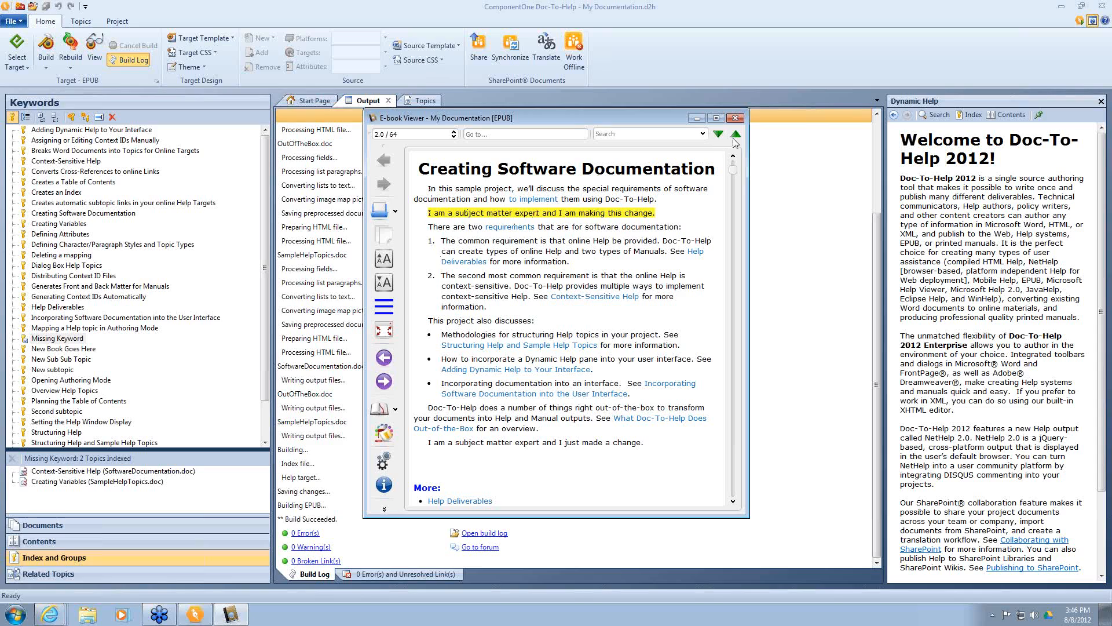
left_click(735, 118)
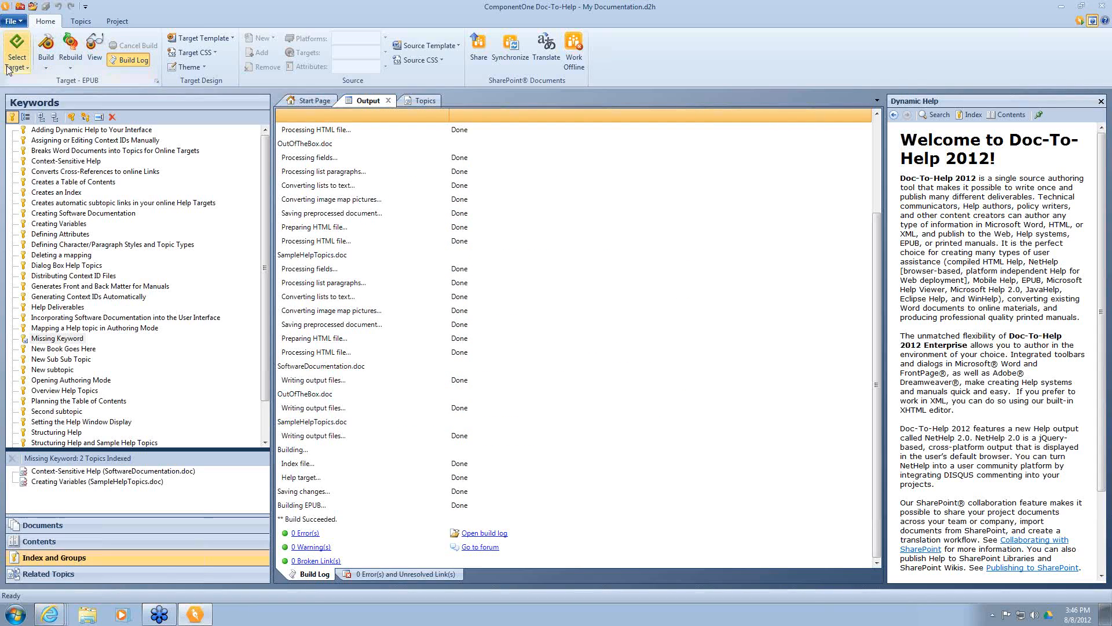
Switch the target to Manual, rebuild it and open the built manual in Word.
left_click(17, 61)
left_click(32, 152)
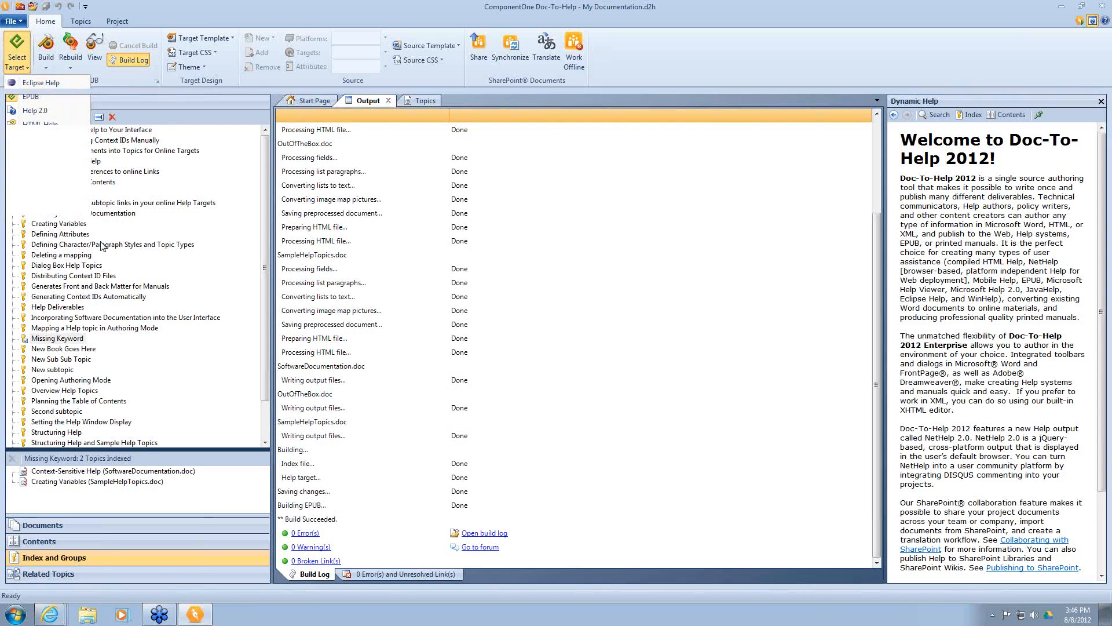
left_click(70, 46)
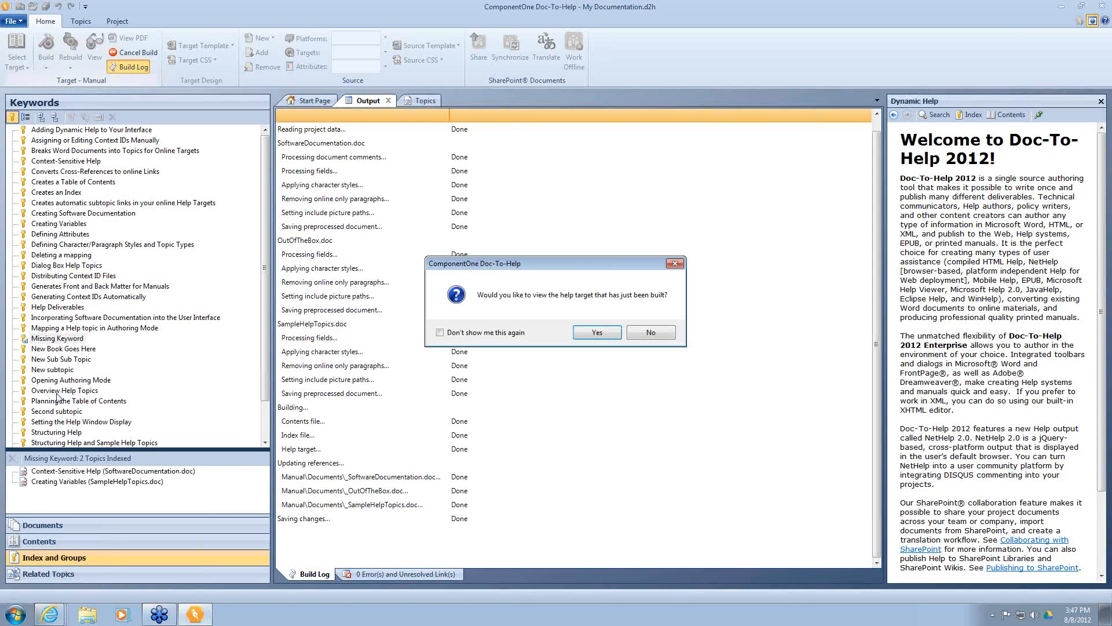
left_click(590, 334)
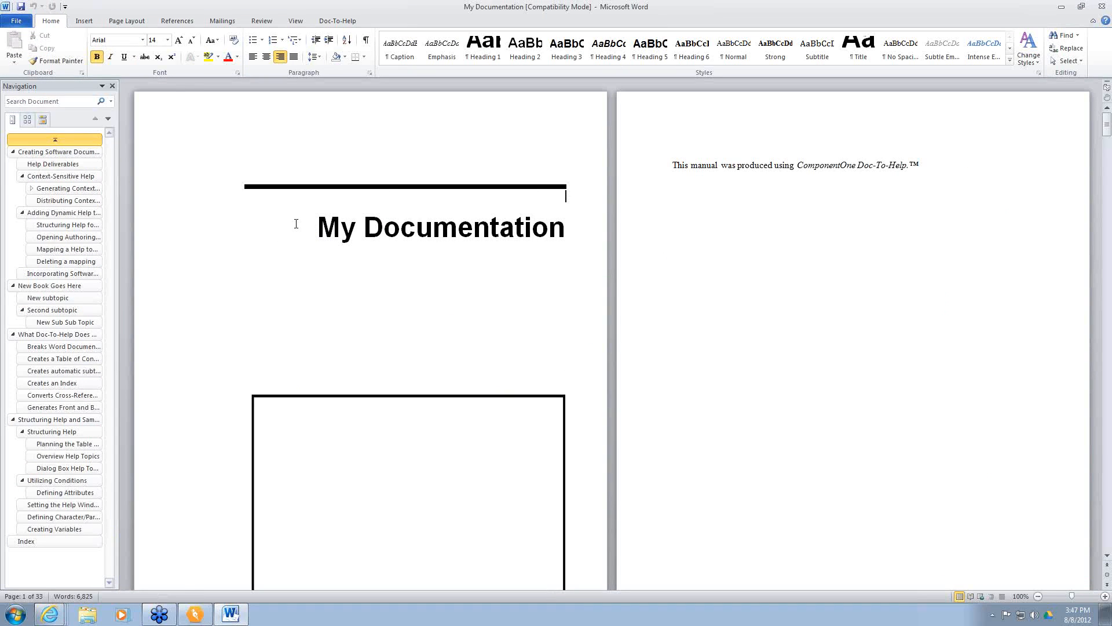
Review the manual's cover page, image frame, table of contents and the "Creating Software Documentation" heading.
scroll(296, 224, "down", 2)
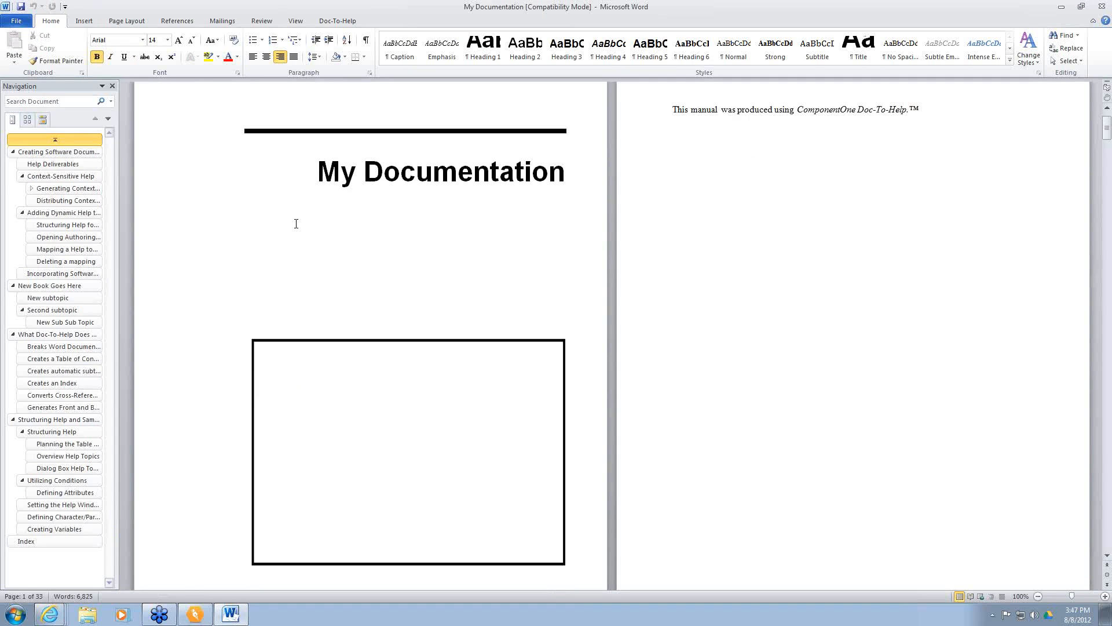
left_click(349, 364)
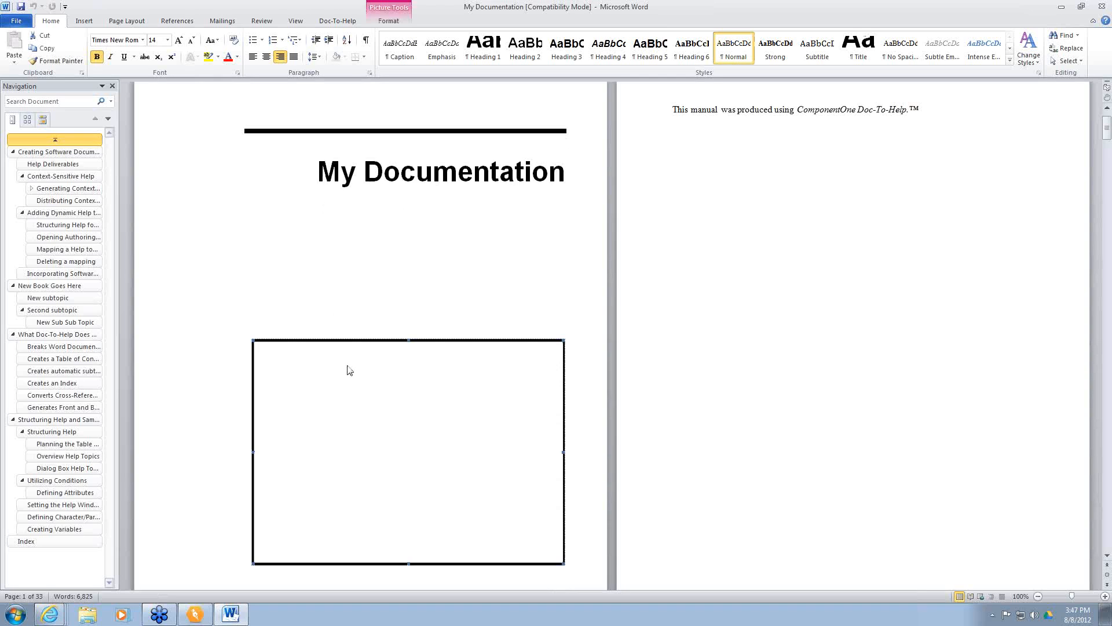
scroll(349, 369, "down", 10)
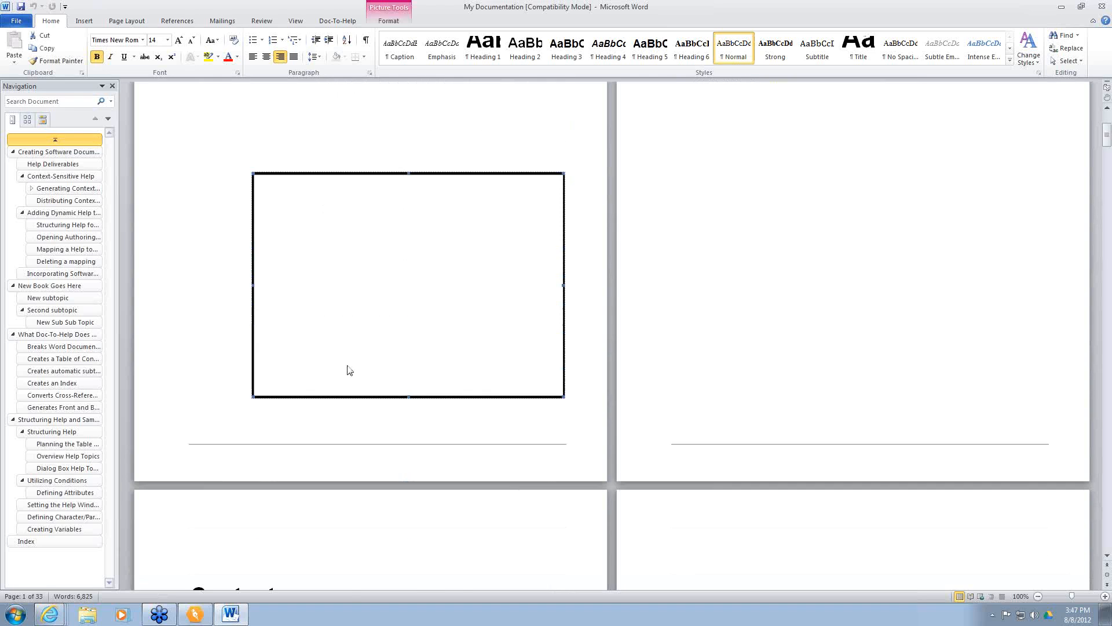
scroll(349, 369, "down", 5)
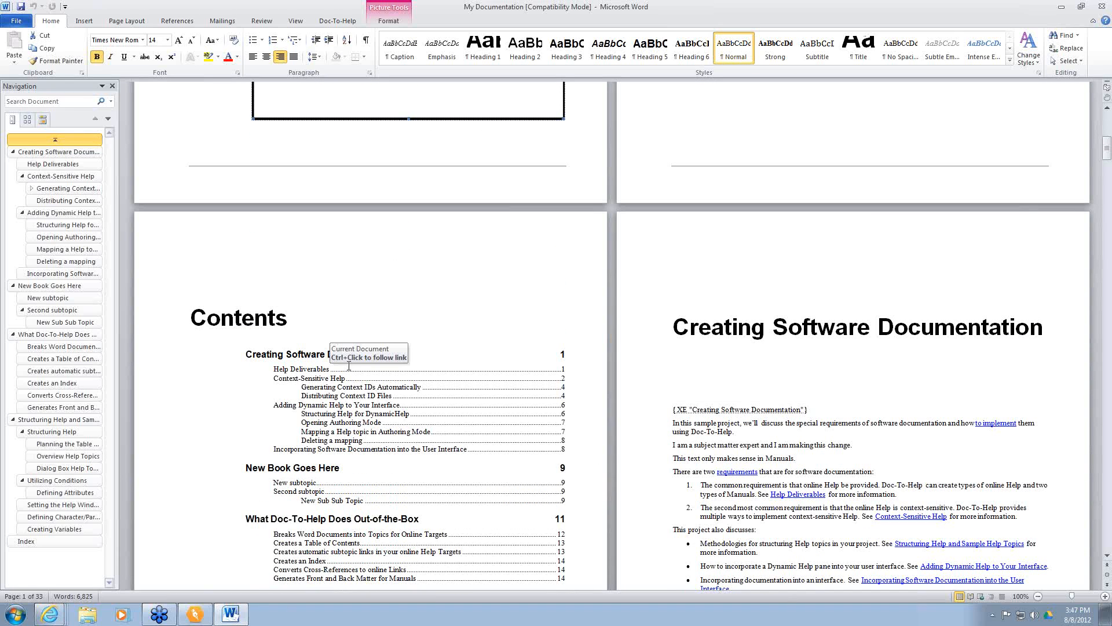
left_click(715, 331)
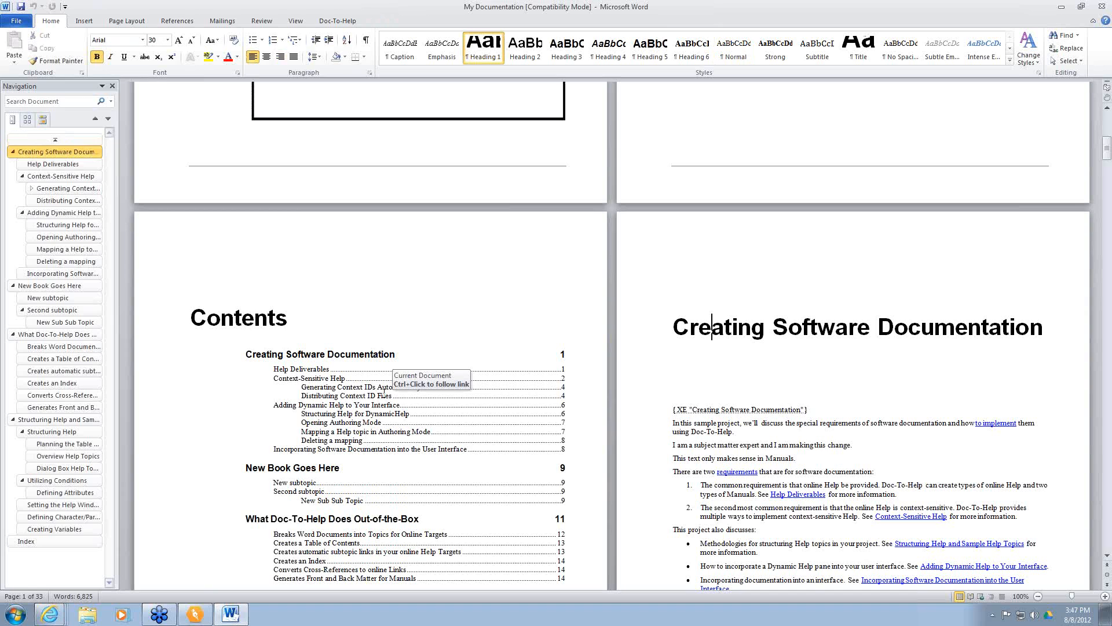
scroll(382, 392, "down", 3)
scroll(382, 393, "down", 3)
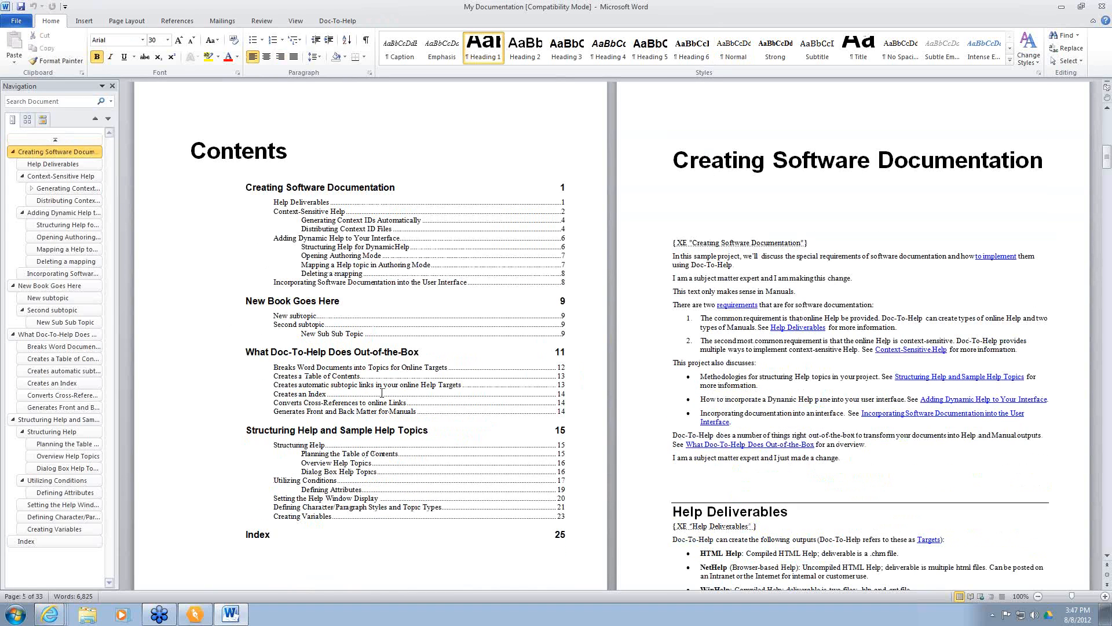
Follow the manual's contents link to the Index and highlight the "Missing Keyword" entry.
left_click(561, 534, "ctrl")
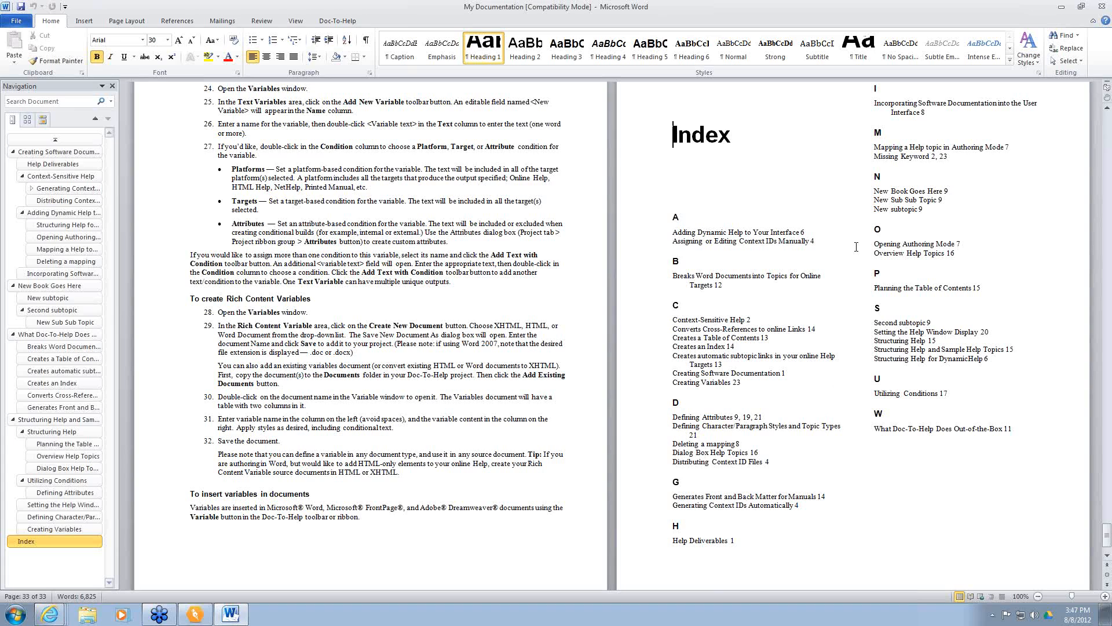
left_click_drag(859, 155, 952, 158)
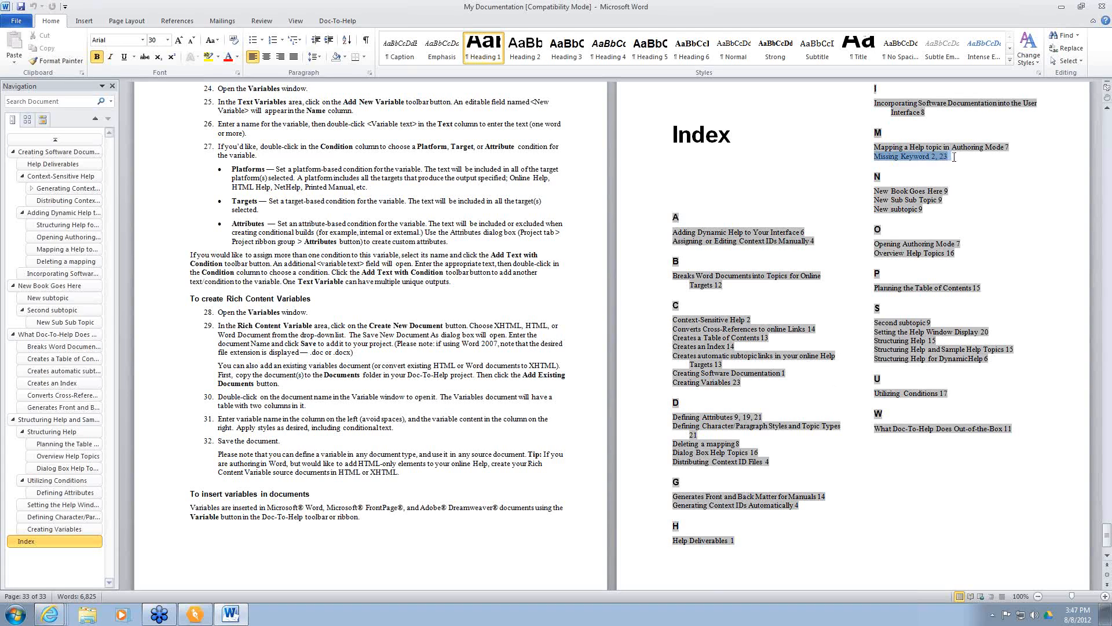
left_click(944, 157)
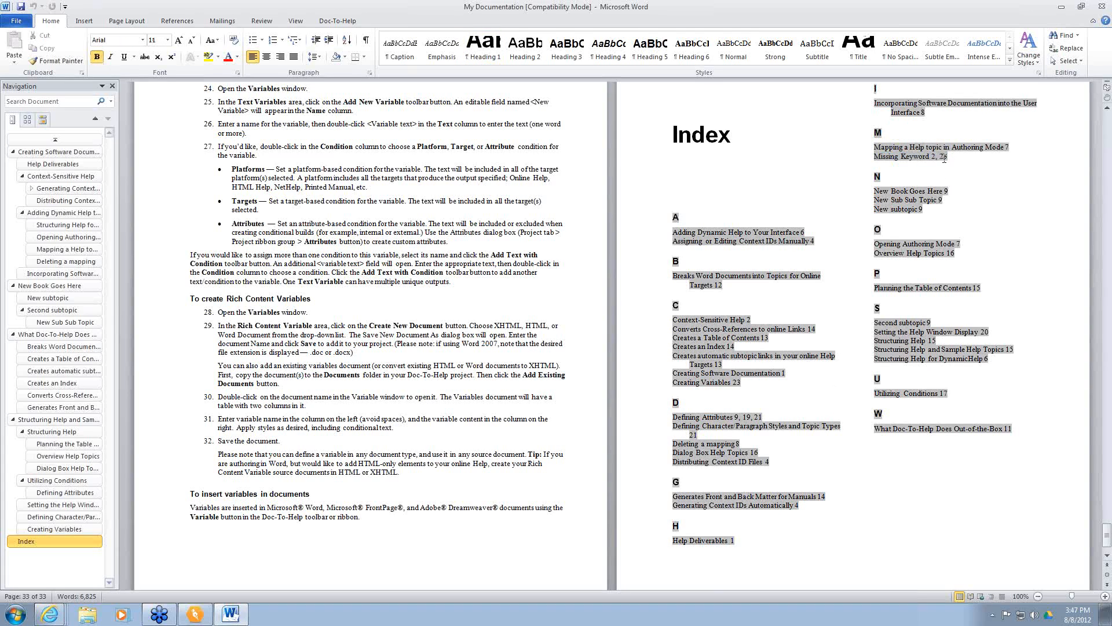
left_click(691, 272)
Return to the manual's cover page and review the pages through to the table of contents and first chapter.
left_click(53, 140)
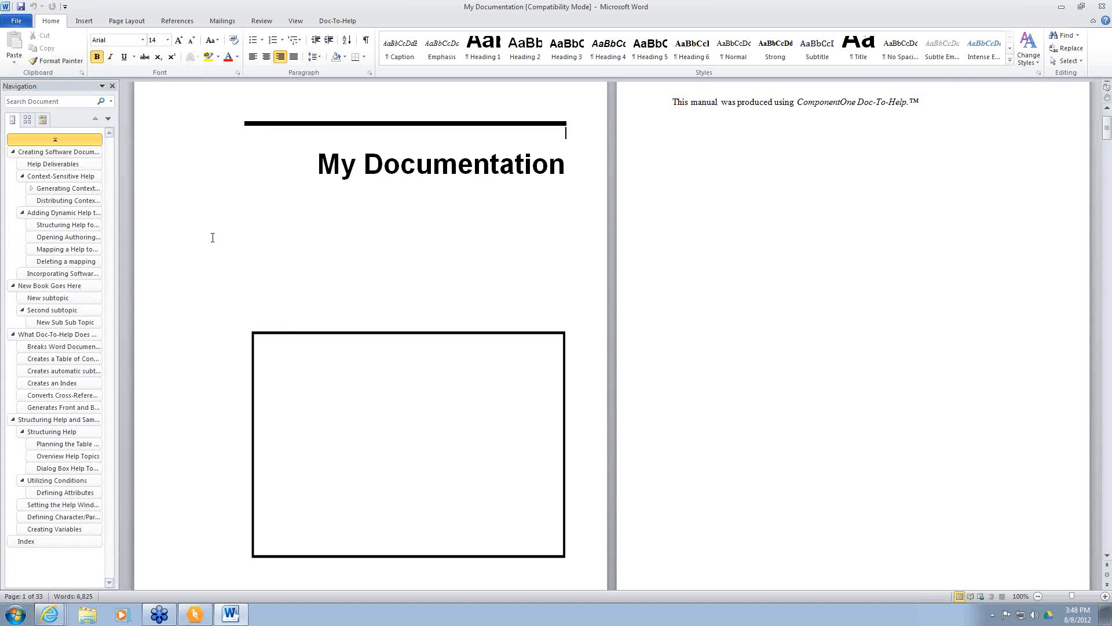
scroll(212, 238, "down", 14)
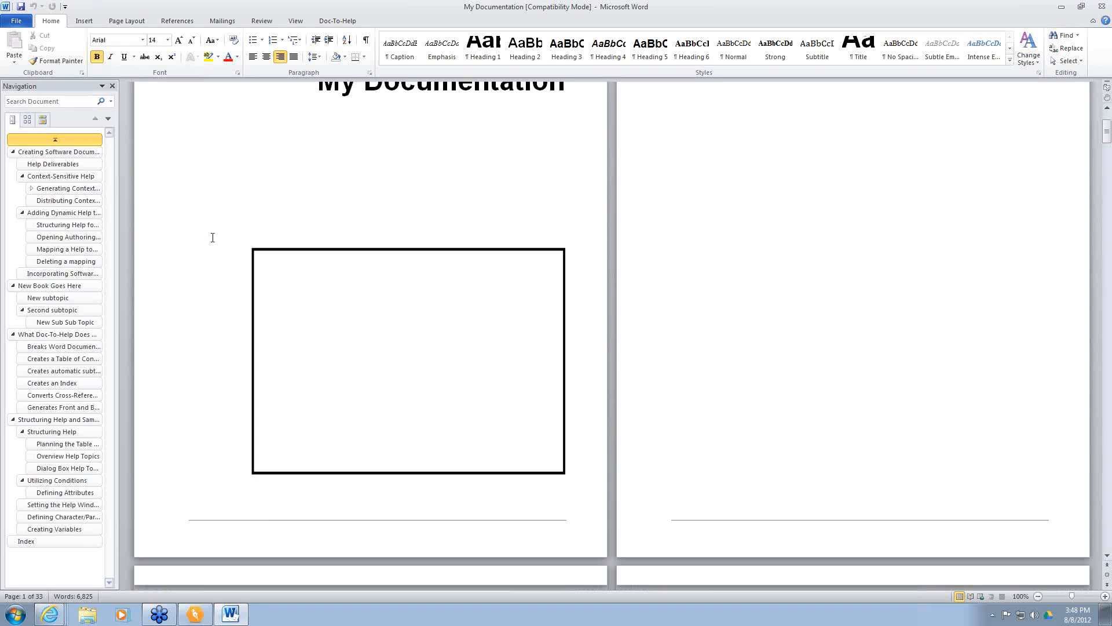
scroll(212, 237, "down", 4)
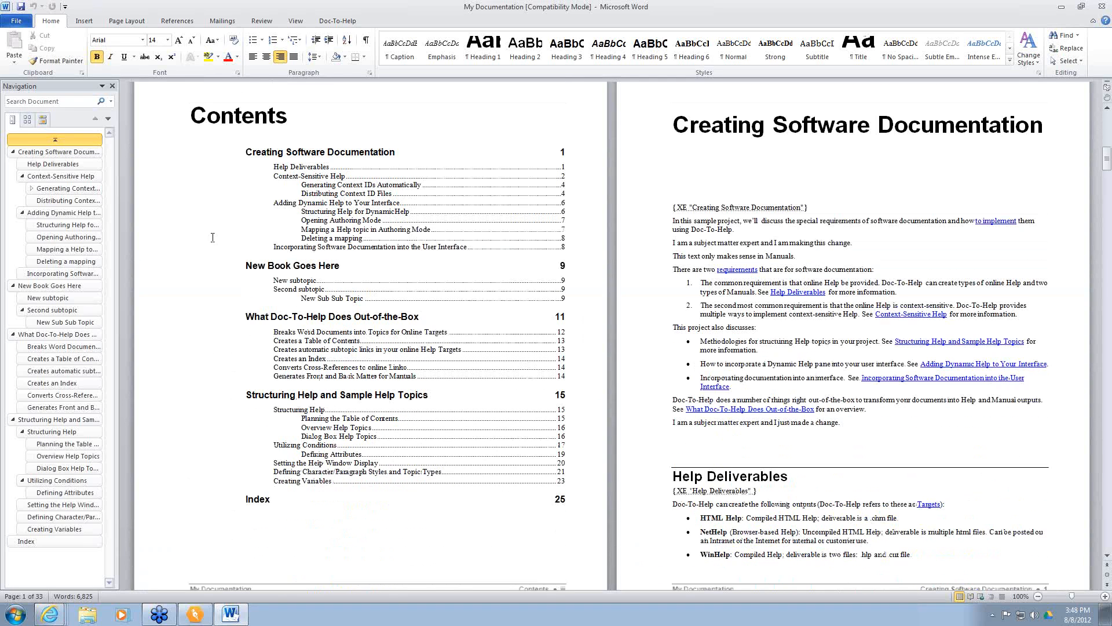
Switch to Doc-To-Help, open SoftwareDocumentation.doc to examine its conditional text comments, and close it along with the built manual.
mouse_move(197, 614)
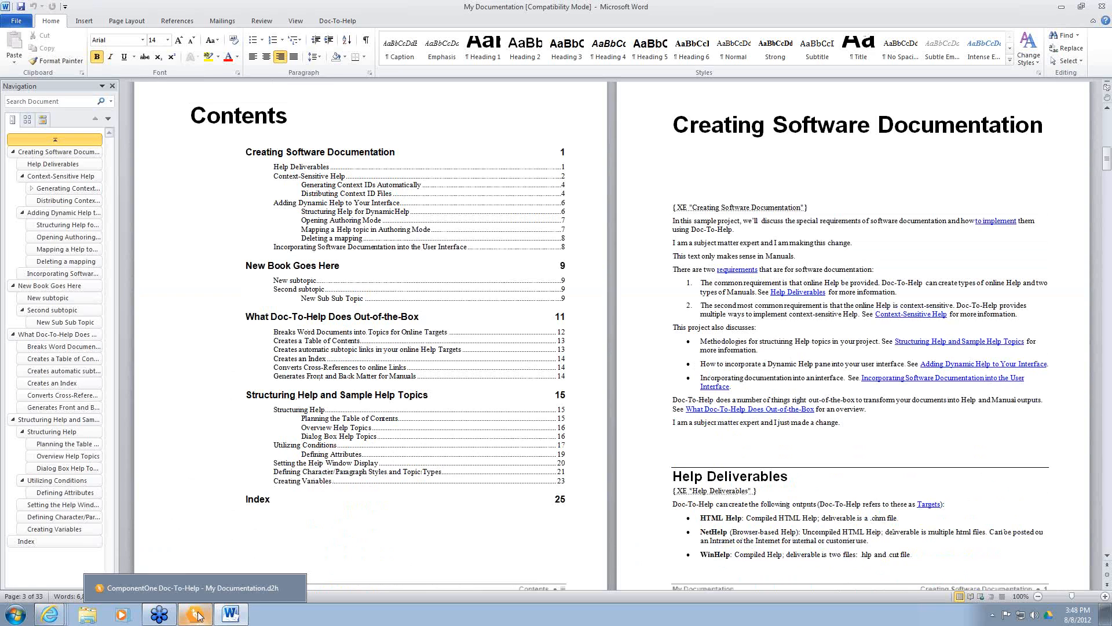
left_click(192, 585)
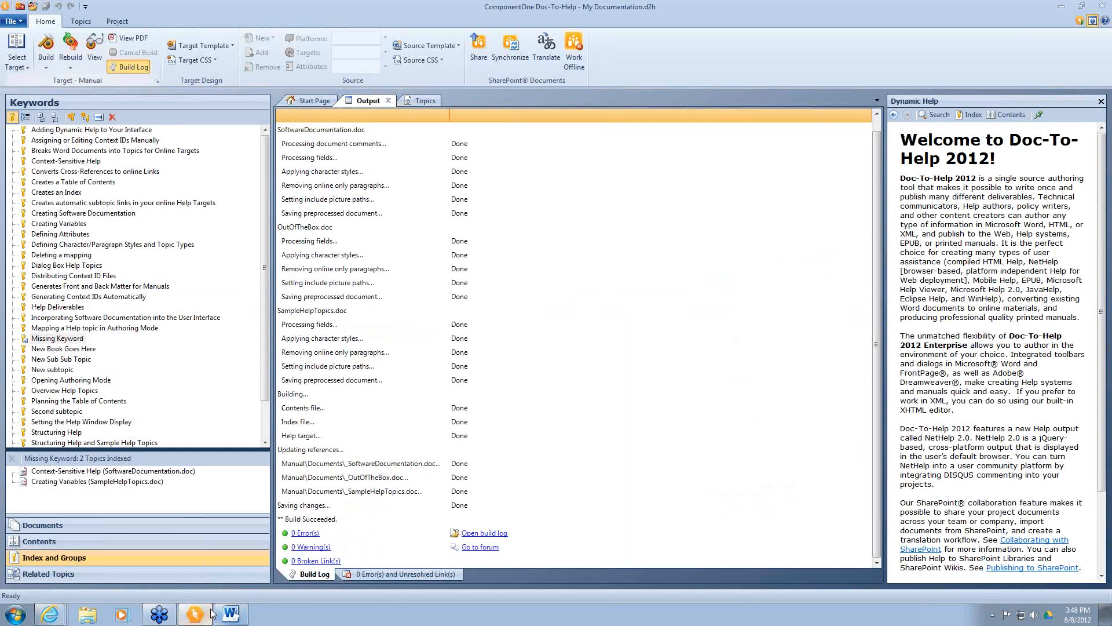
left_click(81, 525)
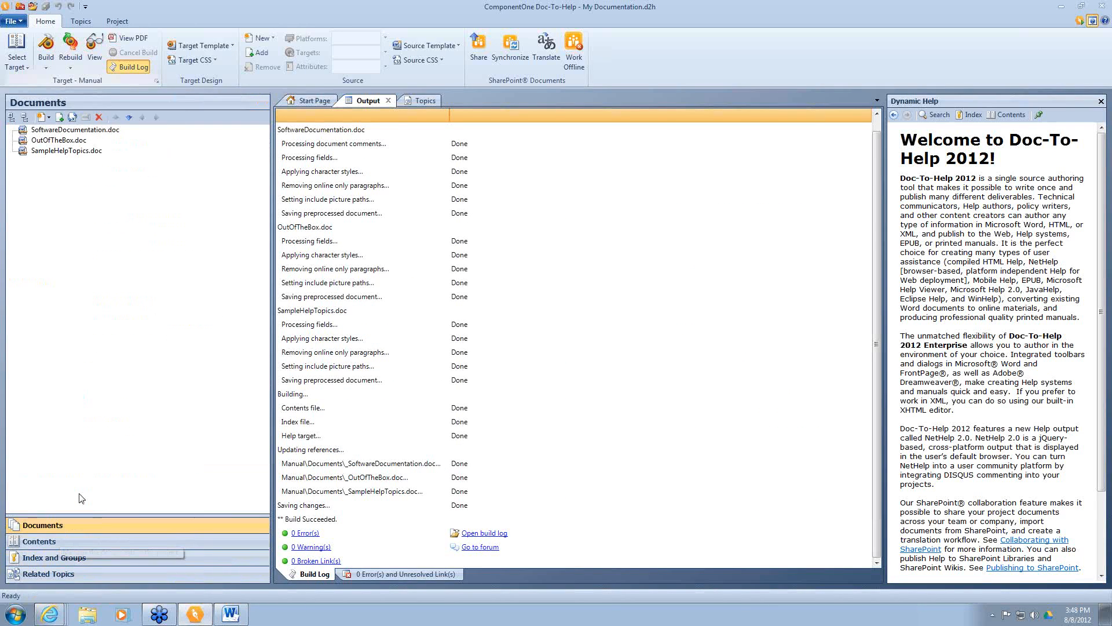
left_click(81, 132)
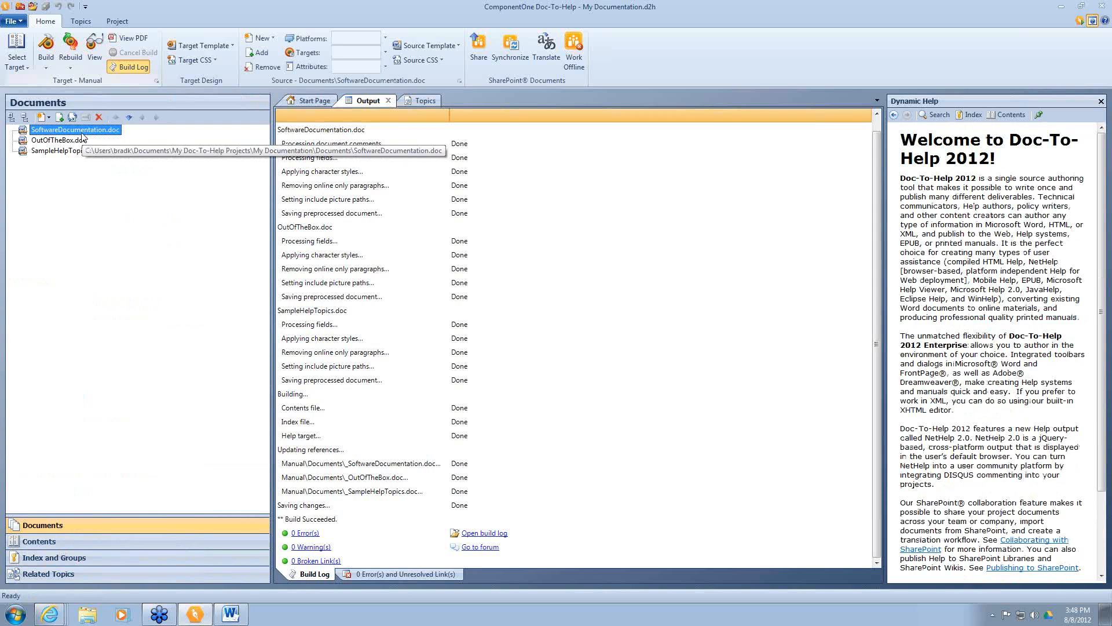
double_click(82, 135)
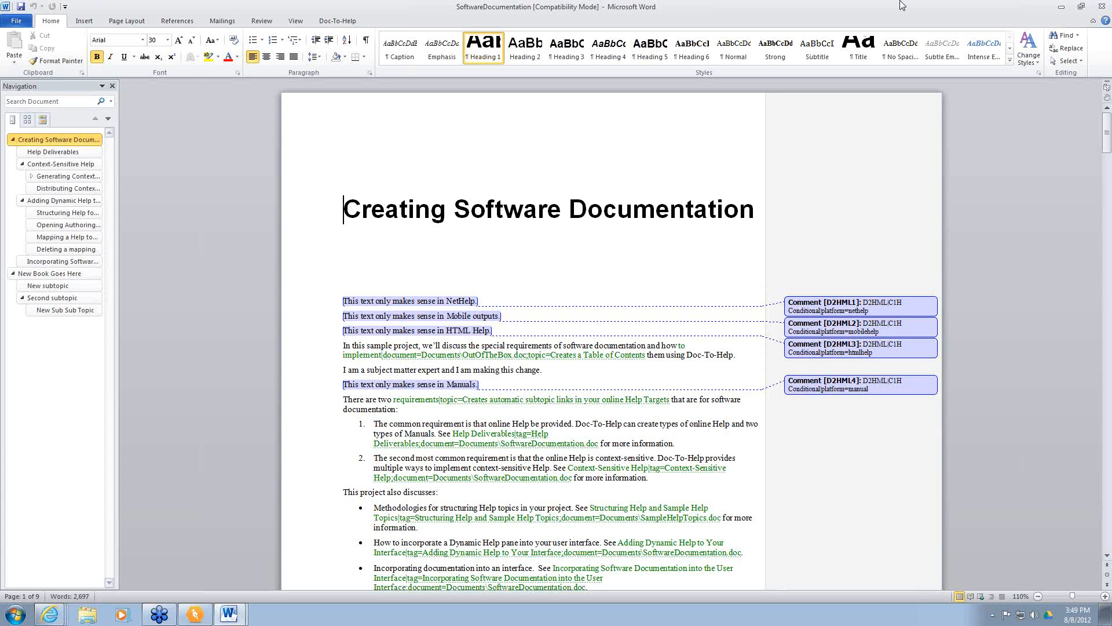
left_click(1101, 5)
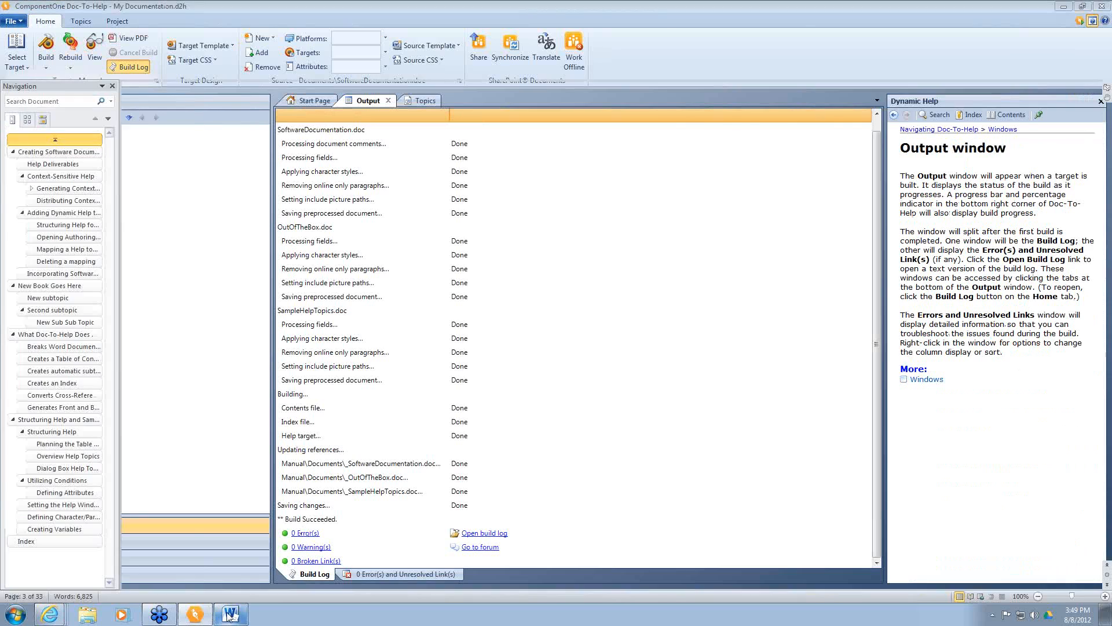
left_click(229, 614)
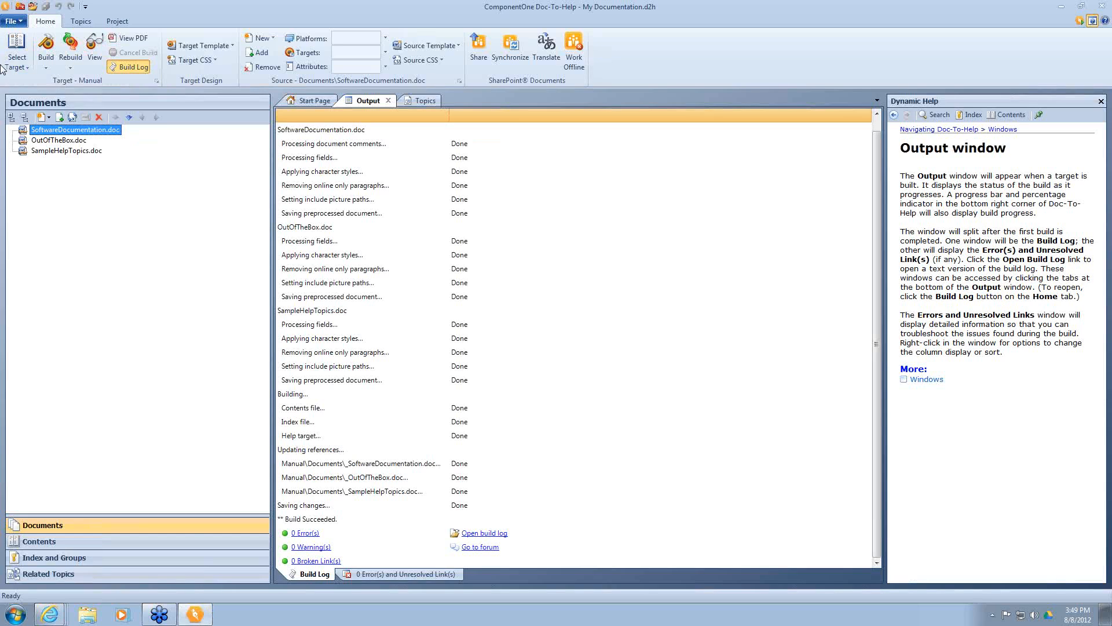
Open the Schedule Rebuild settings, review the target, build type and schedule options, and close the scheduler without adding a build.
left_click(68, 71)
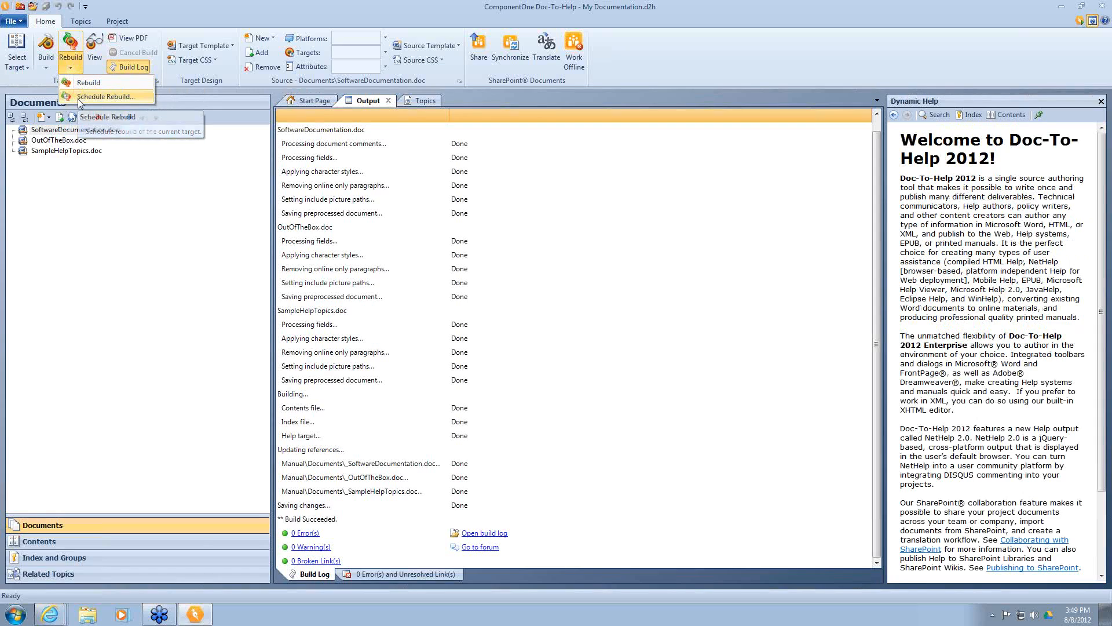
left_click(221, 224)
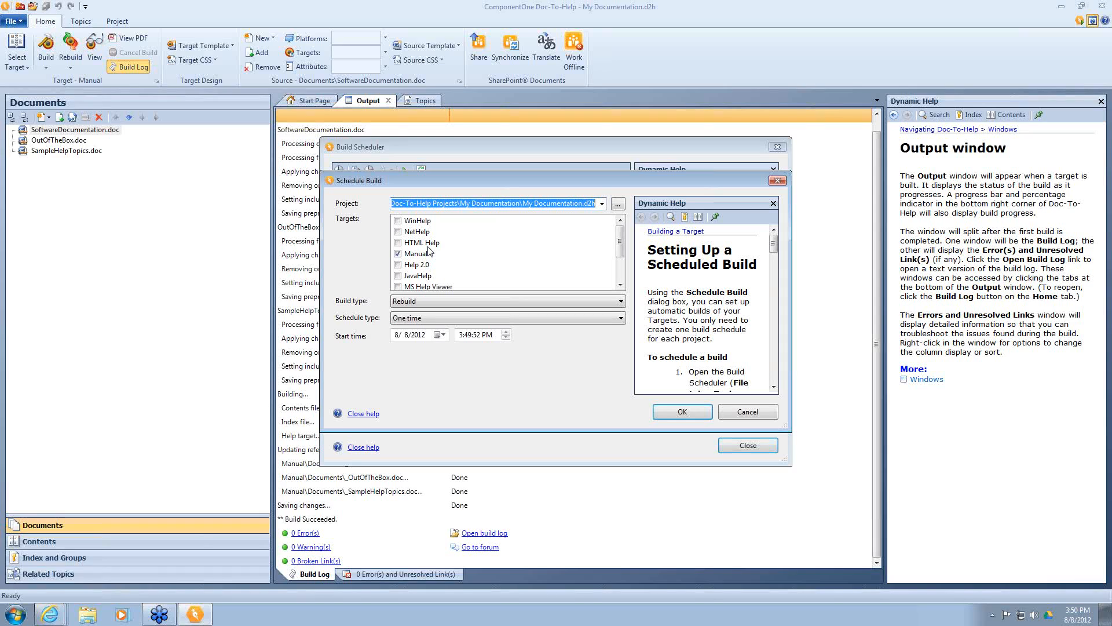
left_click(763, 414)
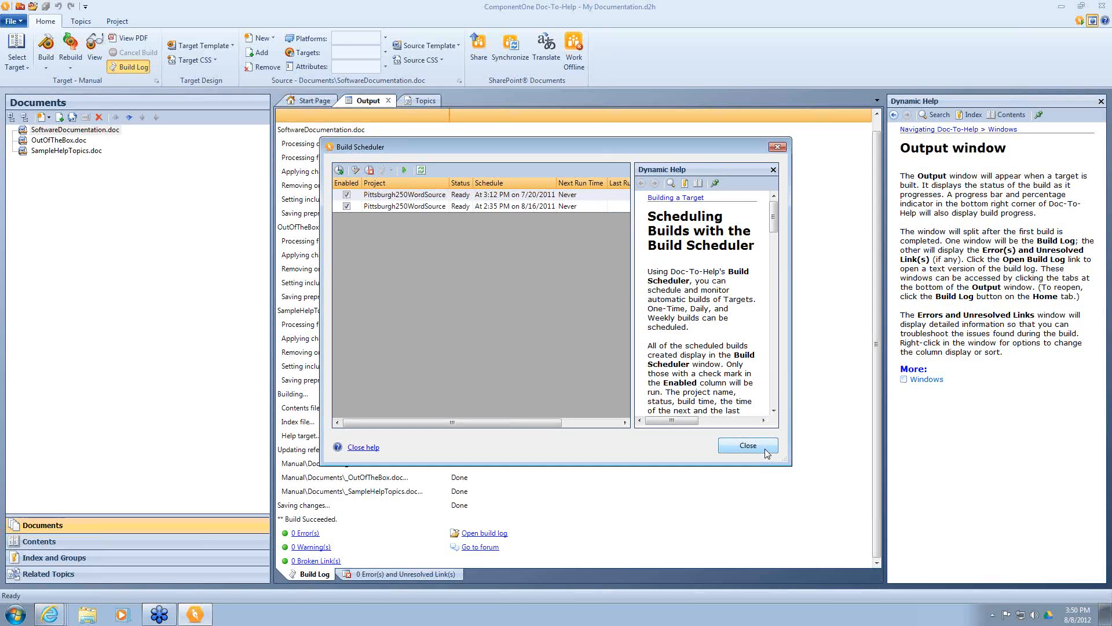
left_click(748, 445)
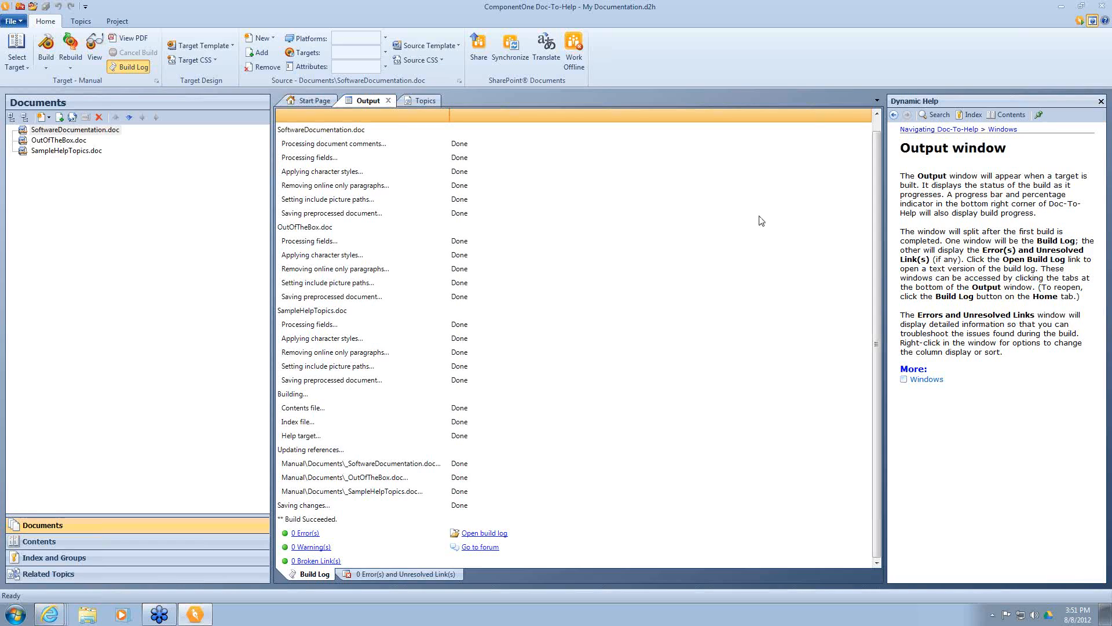
left_click(1102, 147)
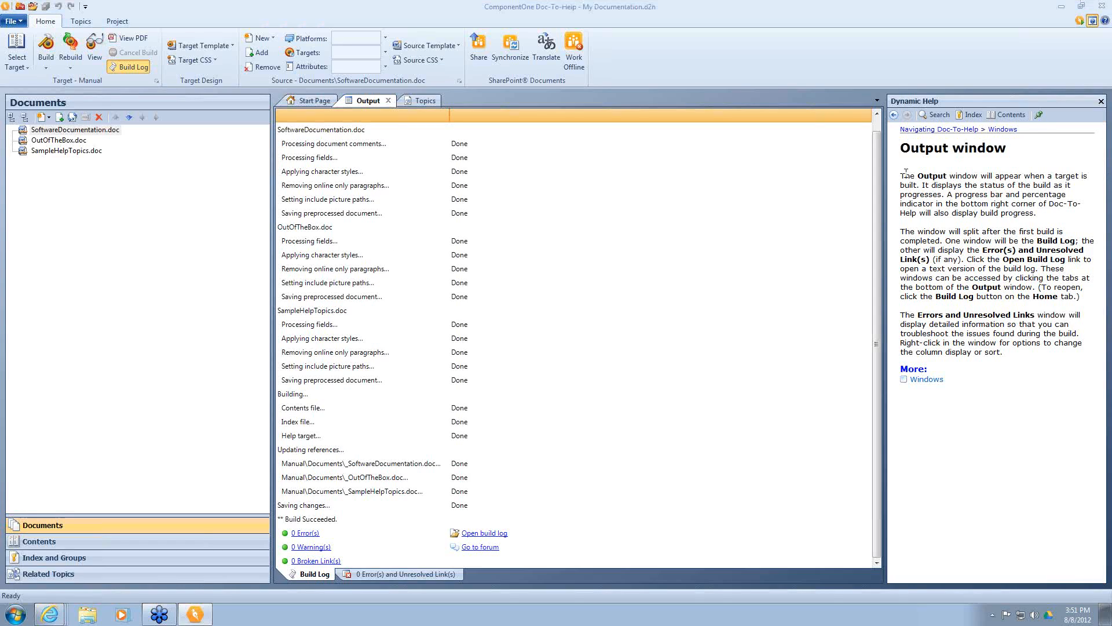